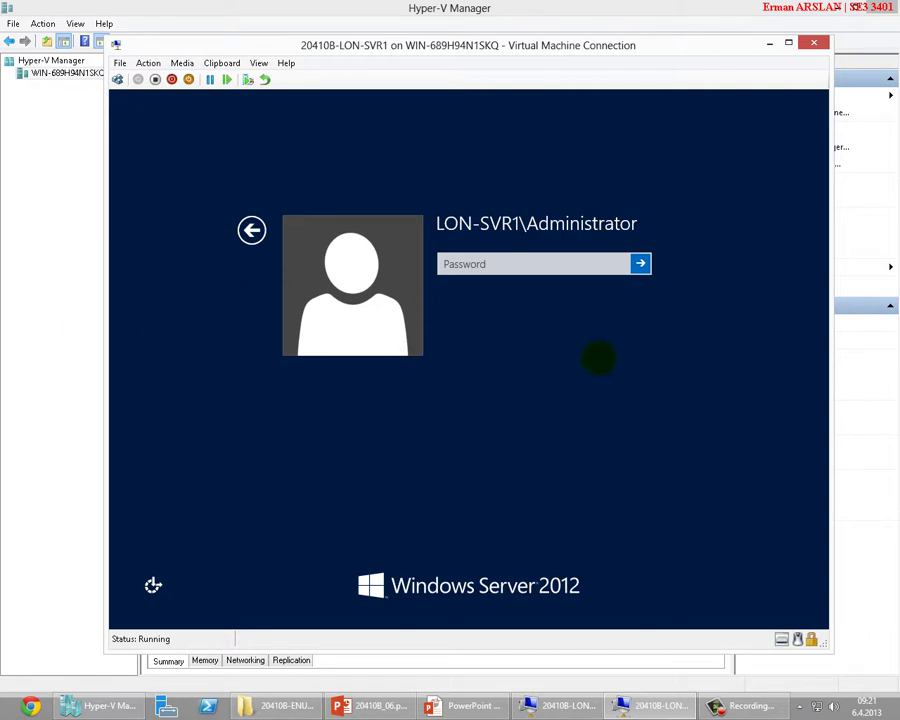
Go back from LON-SVR1's sign-in screen to choose a different user
click(250, 230)
Sign in to LON-SVR1 as Other user with the Adatum domain administrator credentials
click(555, 295)
text(administrator@adatum.co)
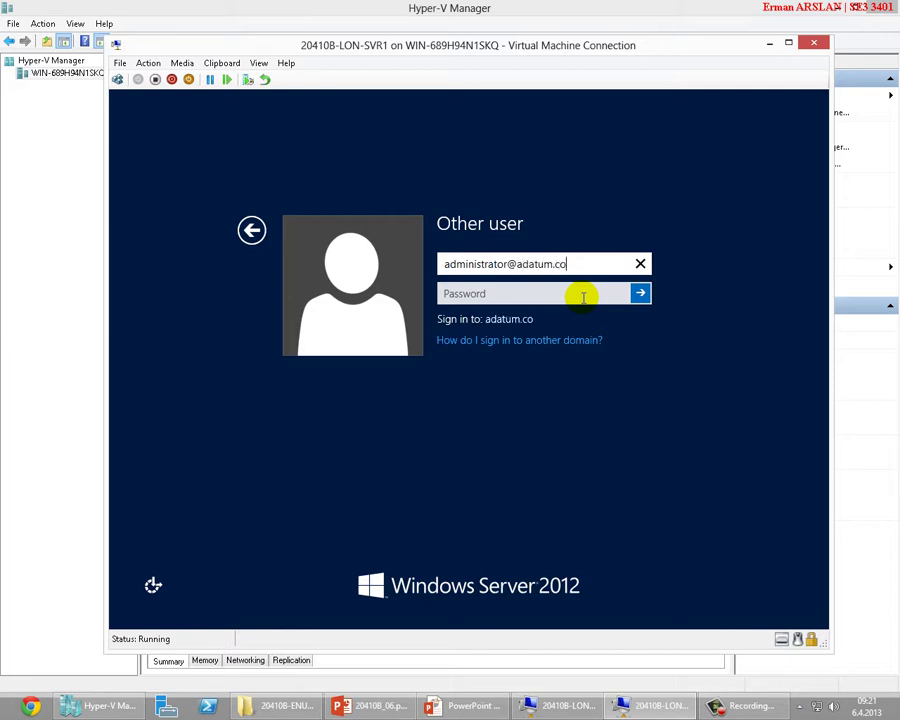
key(Tab)
text(P)
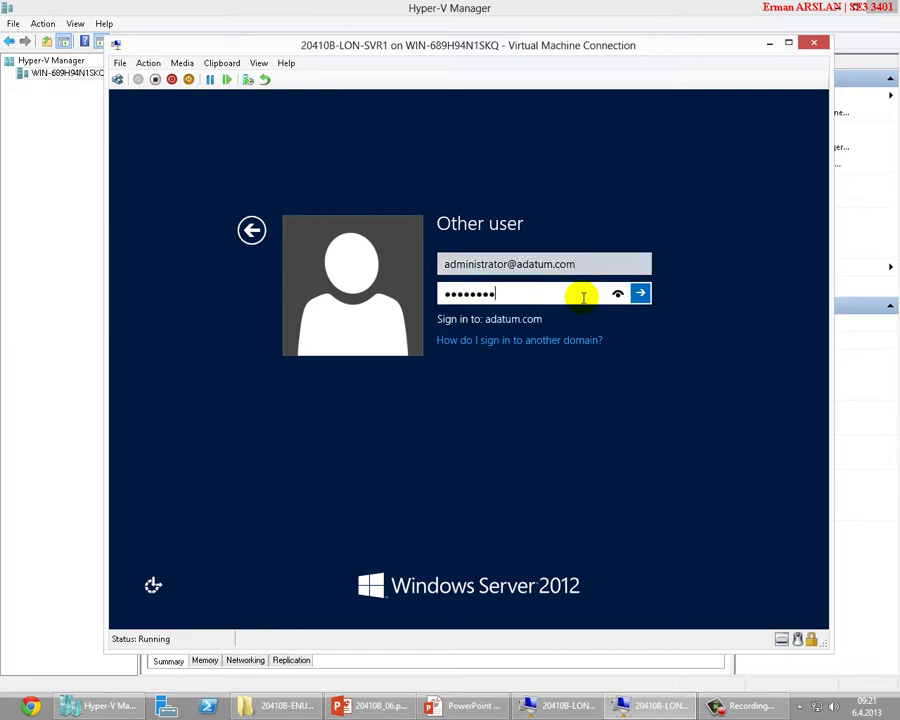
key(Return)
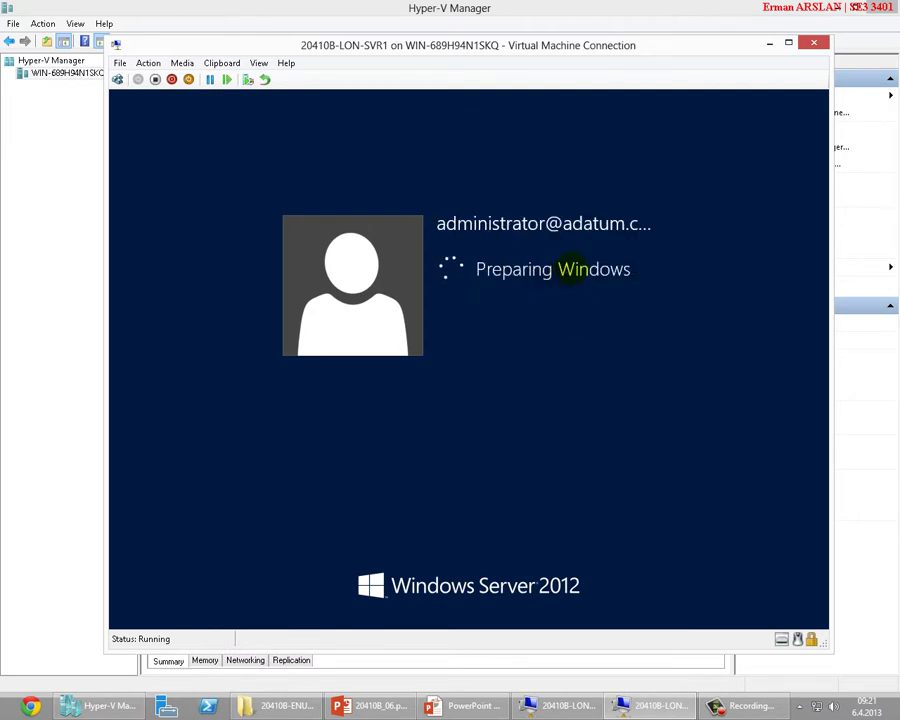
Exit the PowerPoint slide show and browse the thumbnails from slide 9, DHCP Server Authorization
key(alt+Tab)
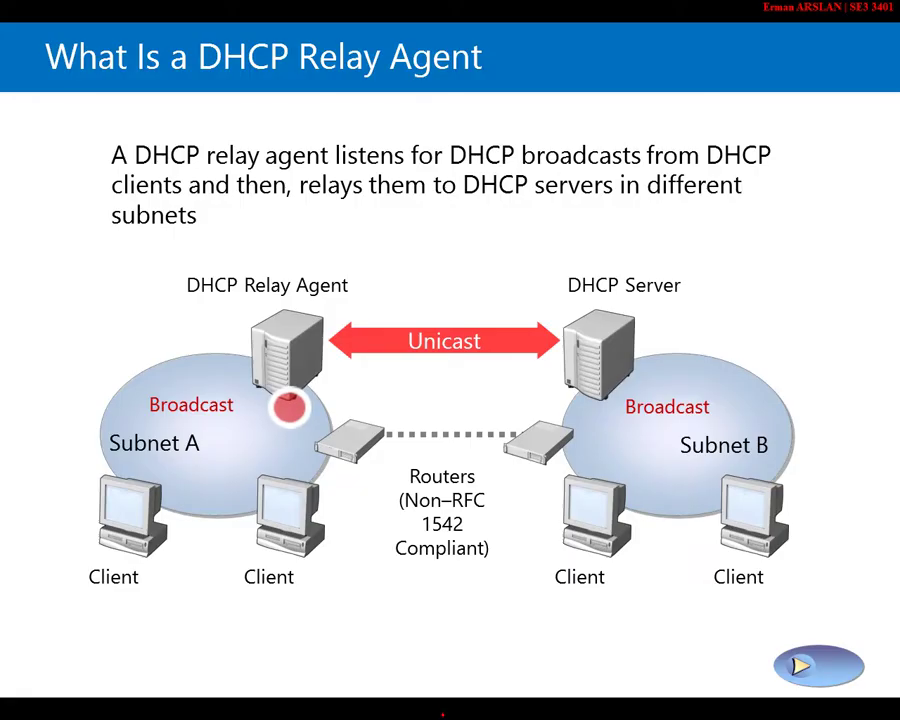
key(Escape)
click(420, 705)
scroll(250, 520, down, 1)
scroll(70, 534, down, 2)
scroll(75, 528, up, 3)
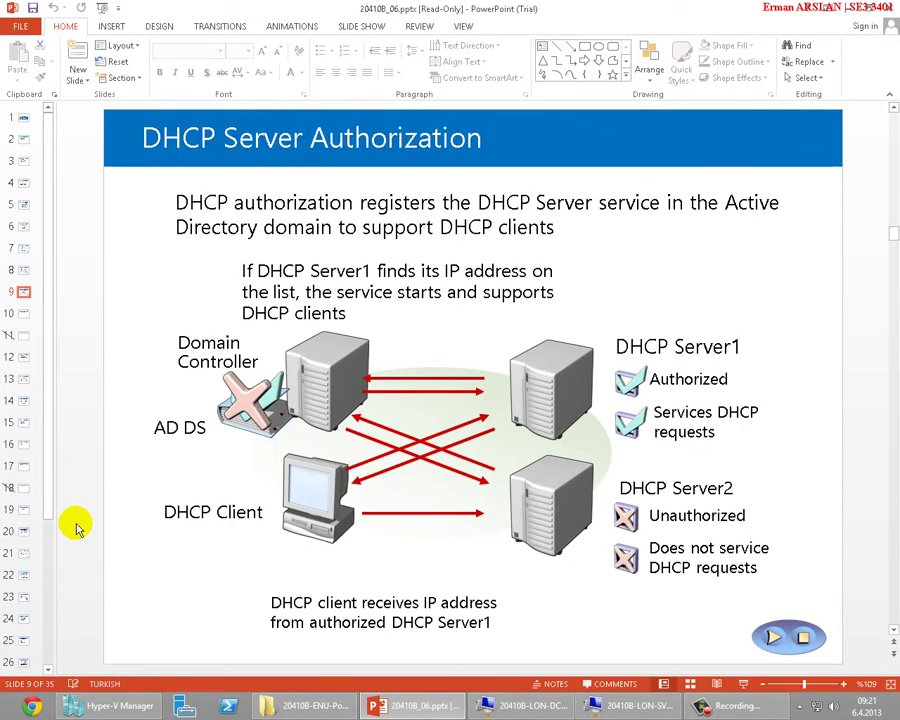
scroll(92, 560, down, 14)
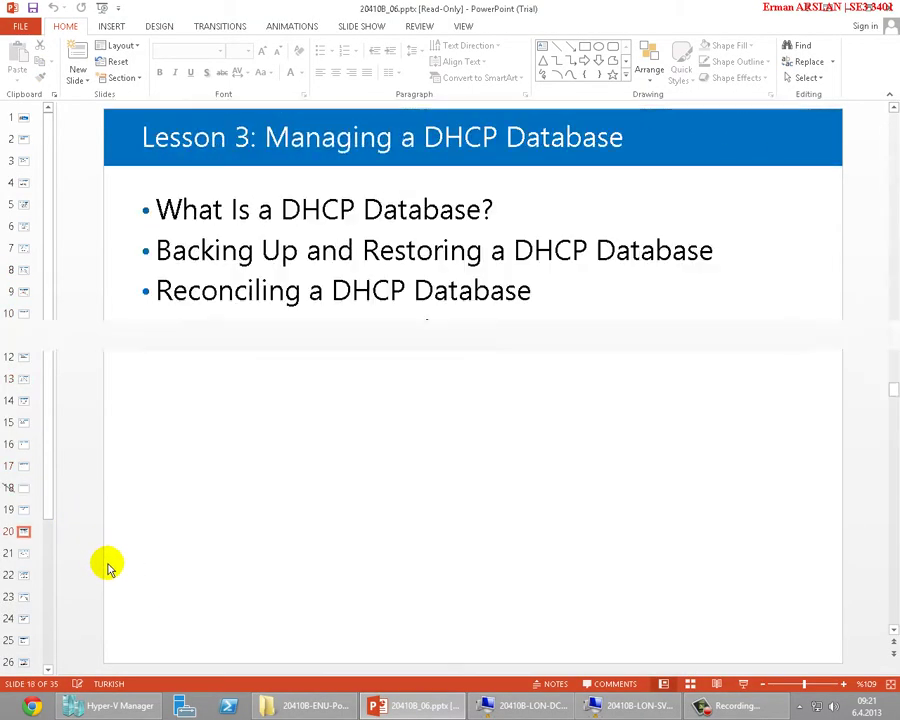
scroll(104, 560, down, 7)
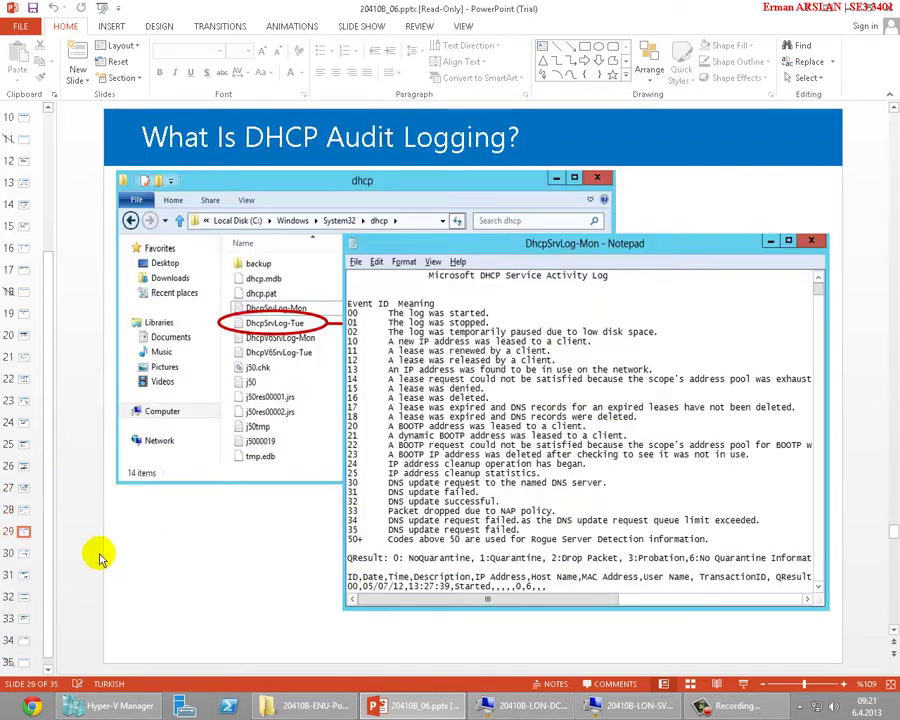
Review slide 31, Lab: Implementing DHCP, and slide 32, Lab Scenario
click(38, 572)
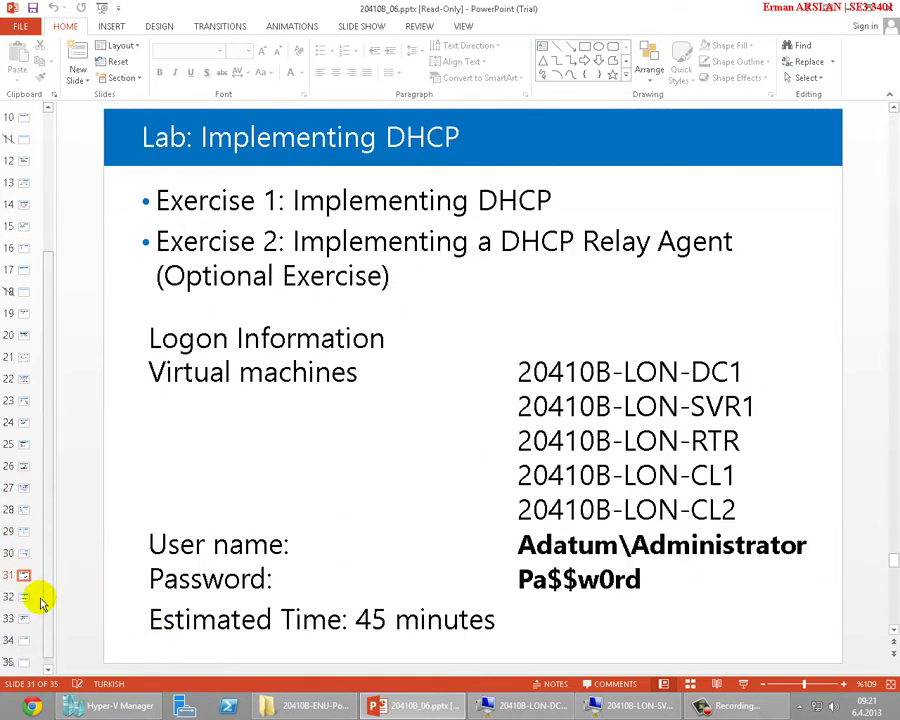
click(24, 598)
click(24, 575)
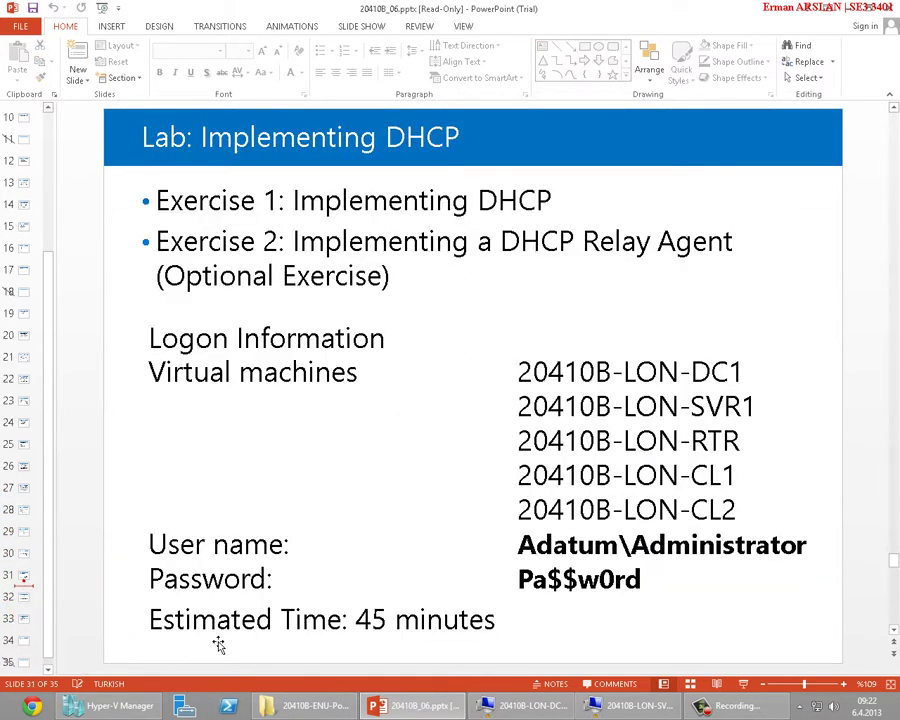
drag(220, 632, 70, 640)
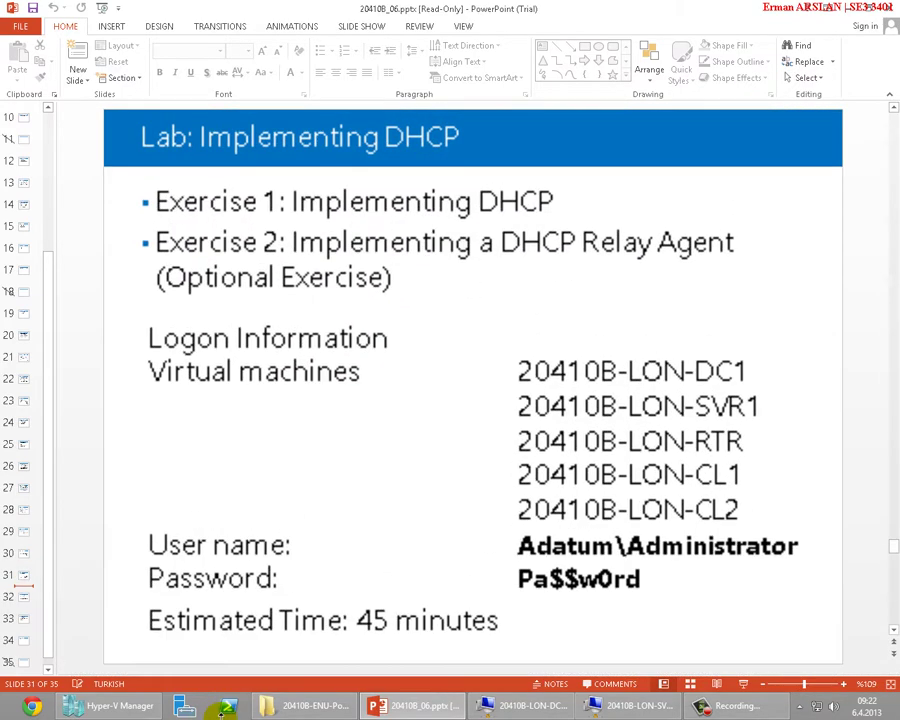
click(25, 607)
mouse_move(880, 12)
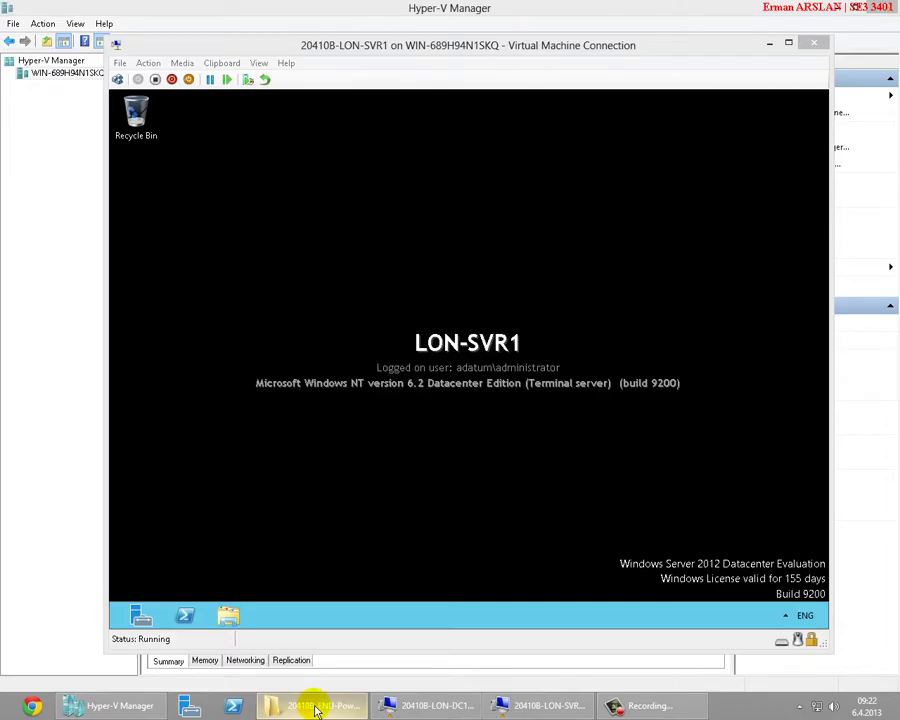
Return to the LON-SVR1 console and check the hidden notification-area icons
click(316, 708)
mouse_move(875, 12)
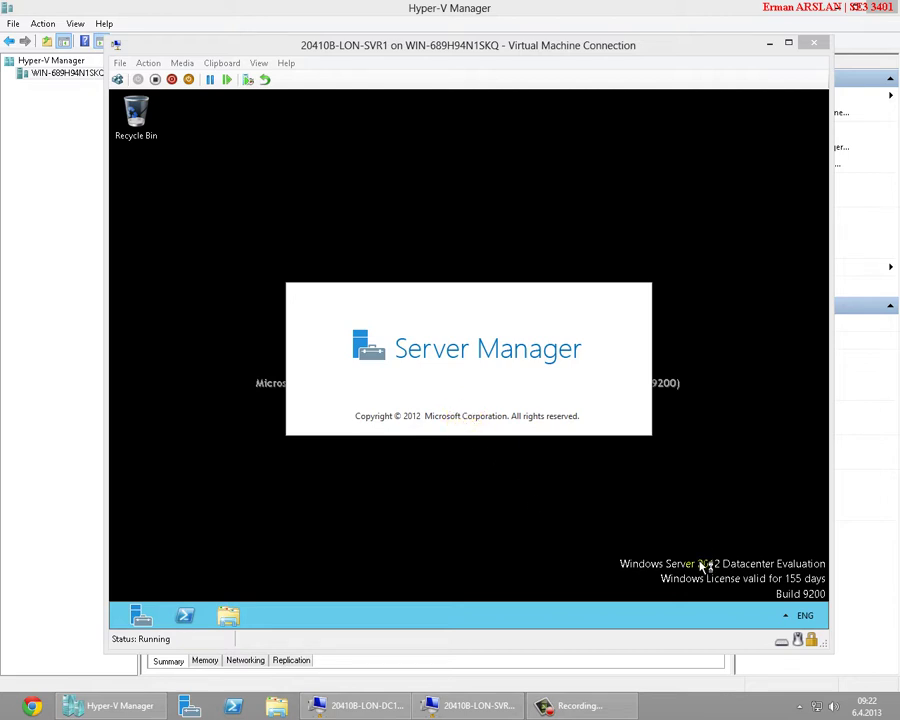
click(785, 615)
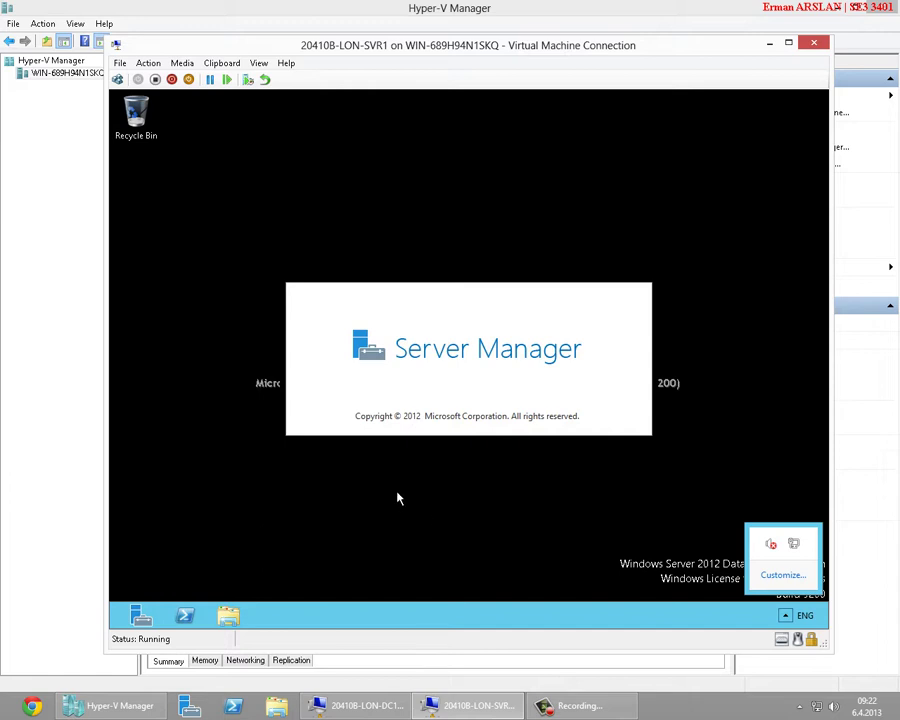
click(515, 483)
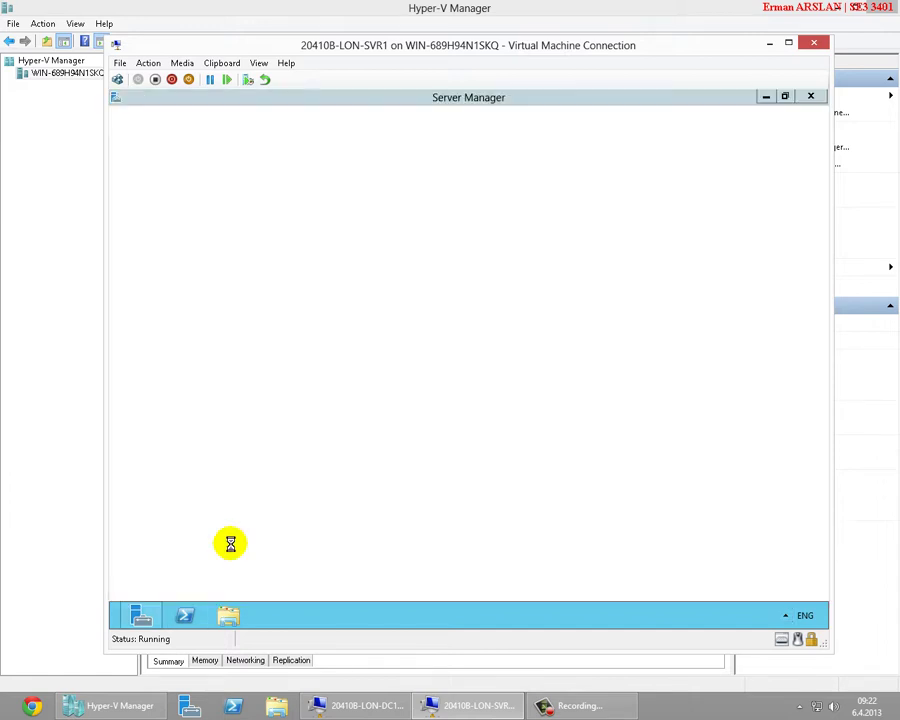
Run ipconfig in a command prompt to confirm LON-SVR1 is at 172.16.0.21, then close it
key(super+r)
text(cmd)
key(Return)
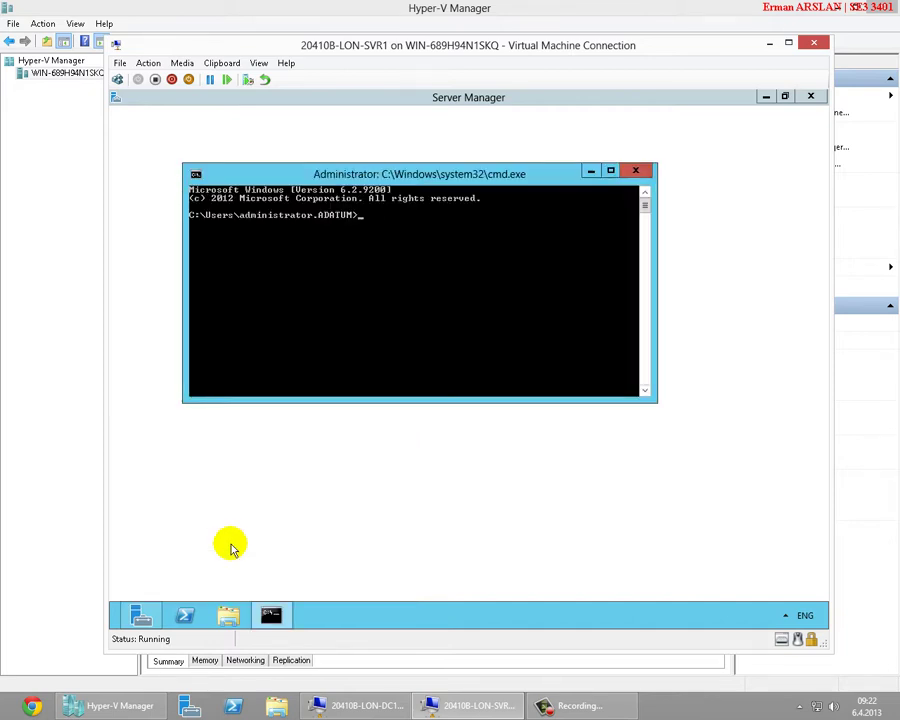
text(ipconfig)
key(Return)
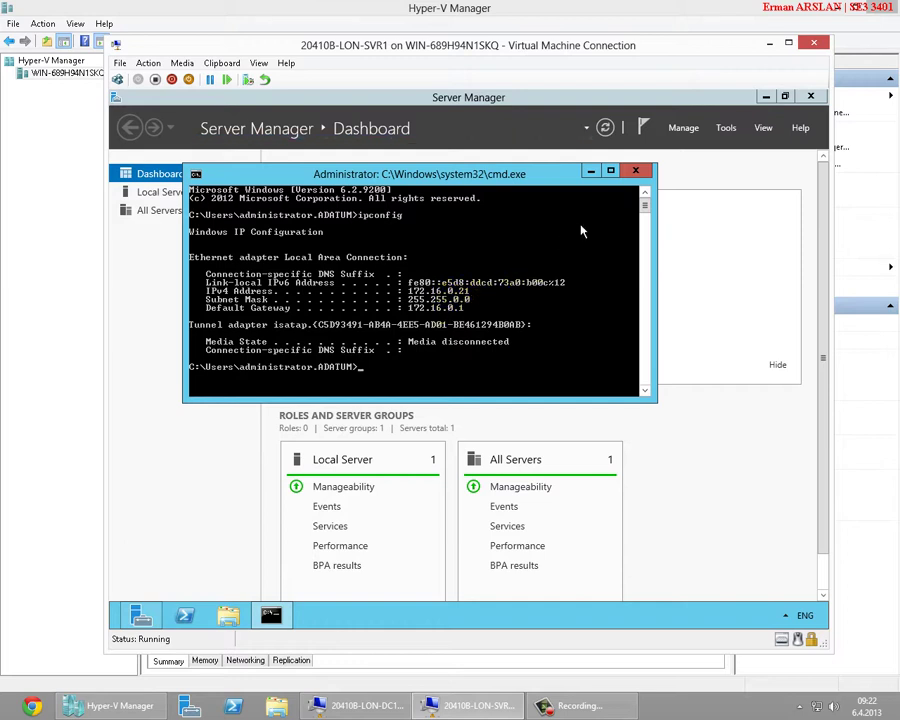
click(637, 170)
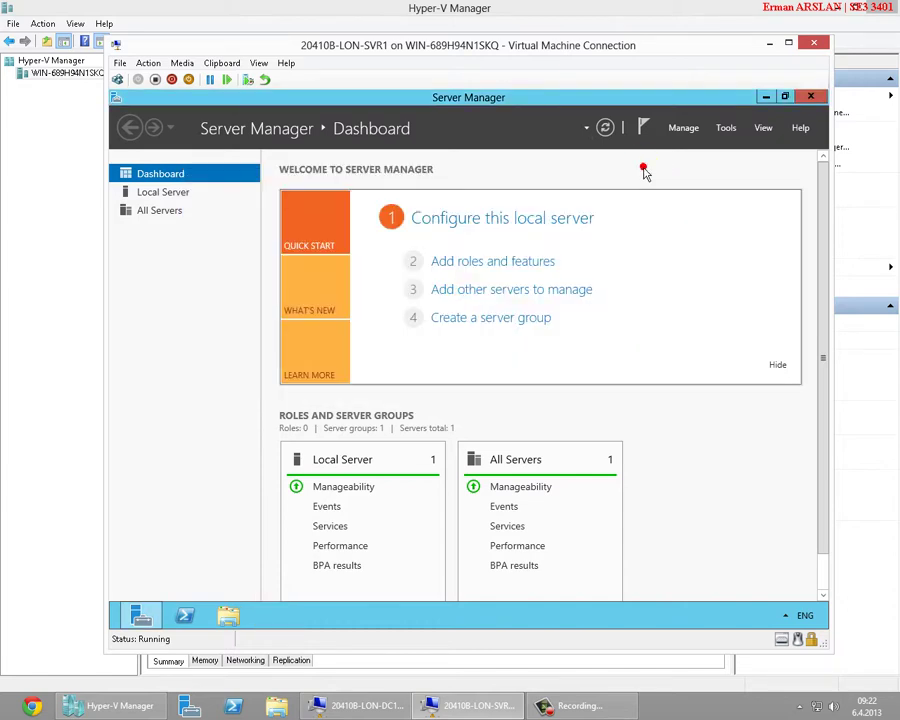
Start installing the DHCP Server role with its required features on LON-SVR1
click(496, 266)
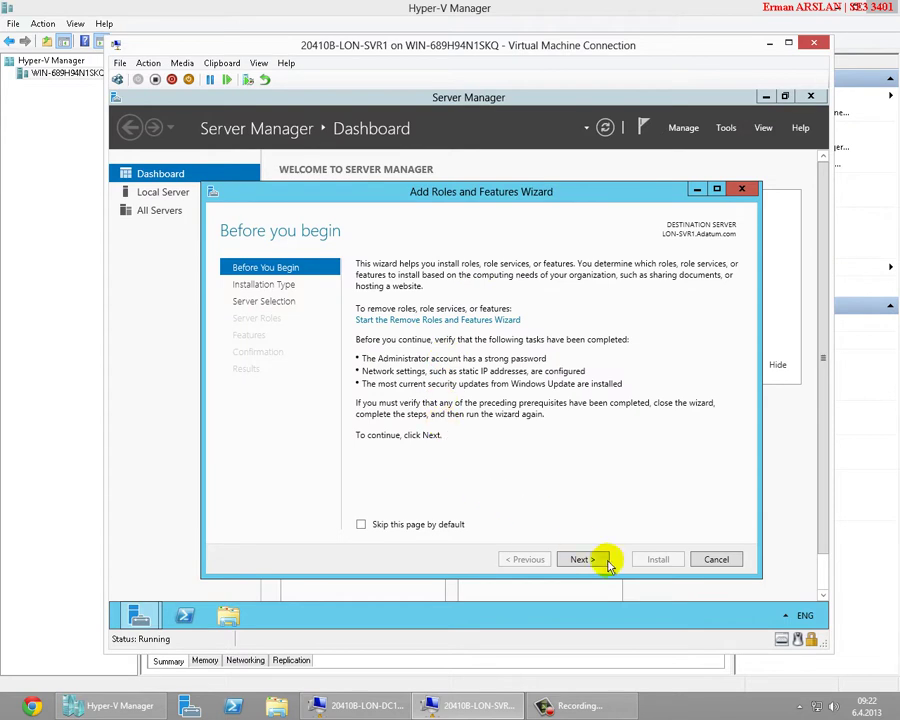
click(601, 561)
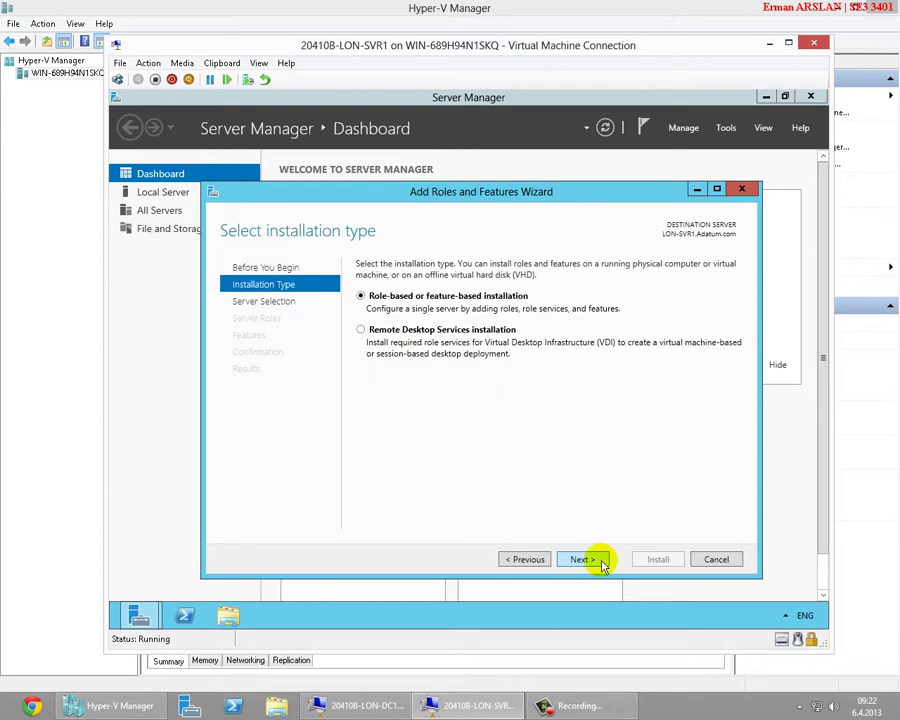
click(601, 561)
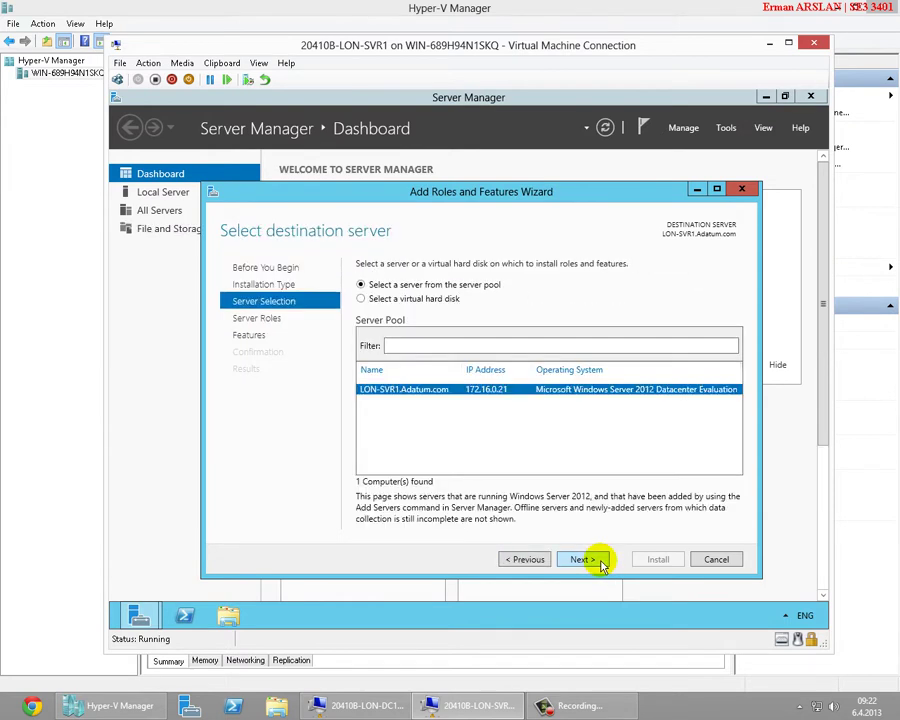
click(601, 561)
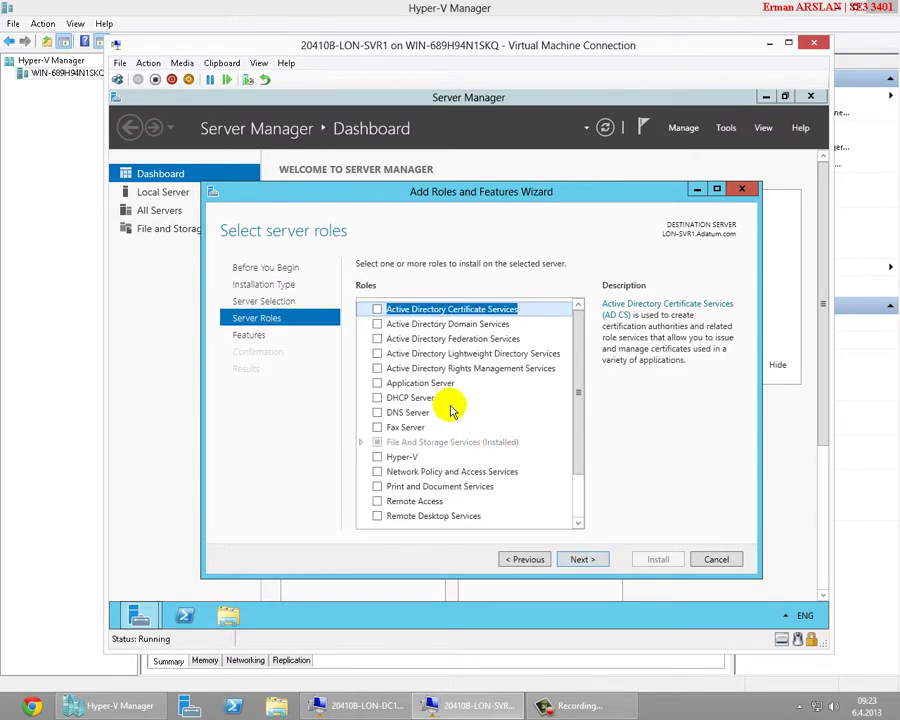
click(377, 398)
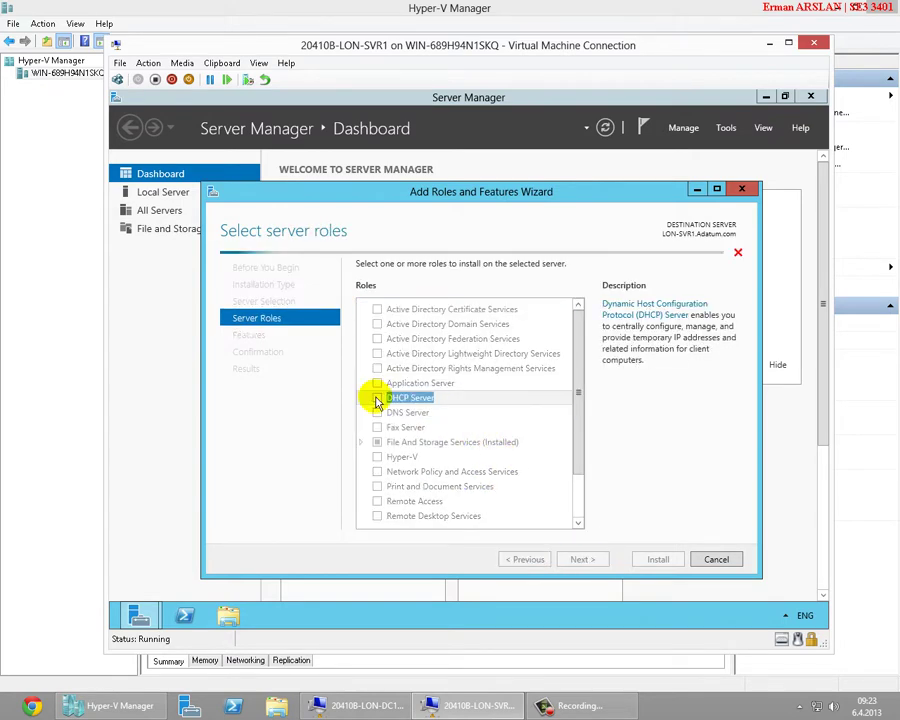
click(525, 497)
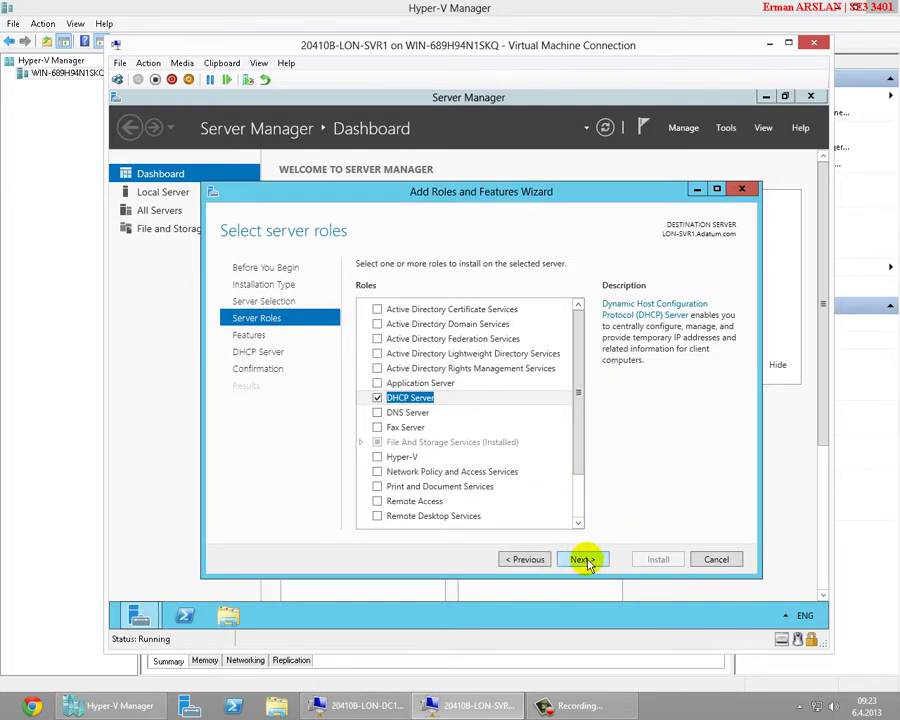
click(585, 560)
click(585, 560)
click(585, 560)
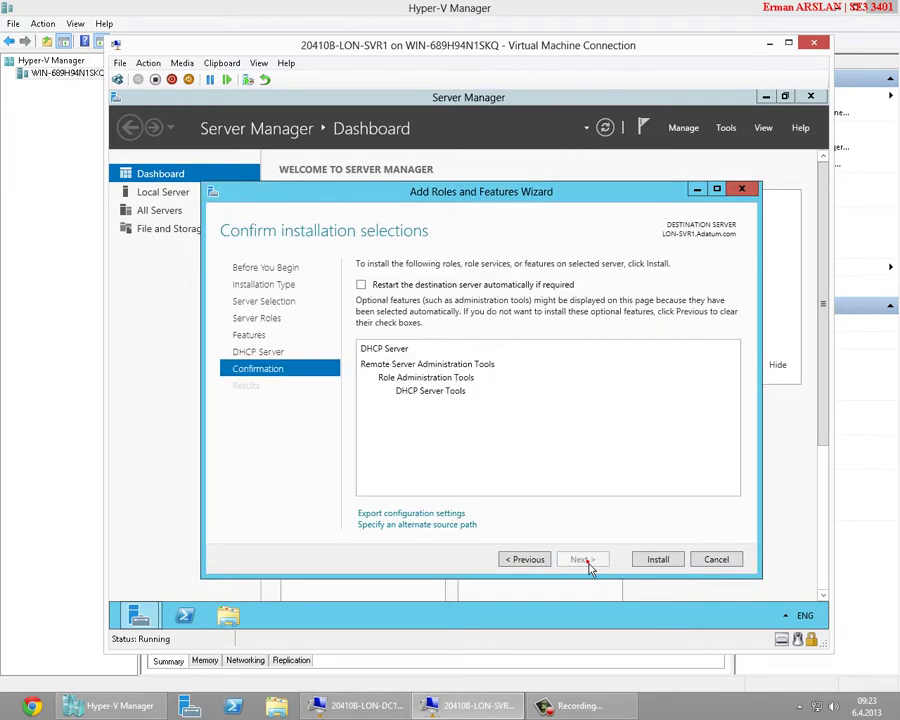
click(658, 560)
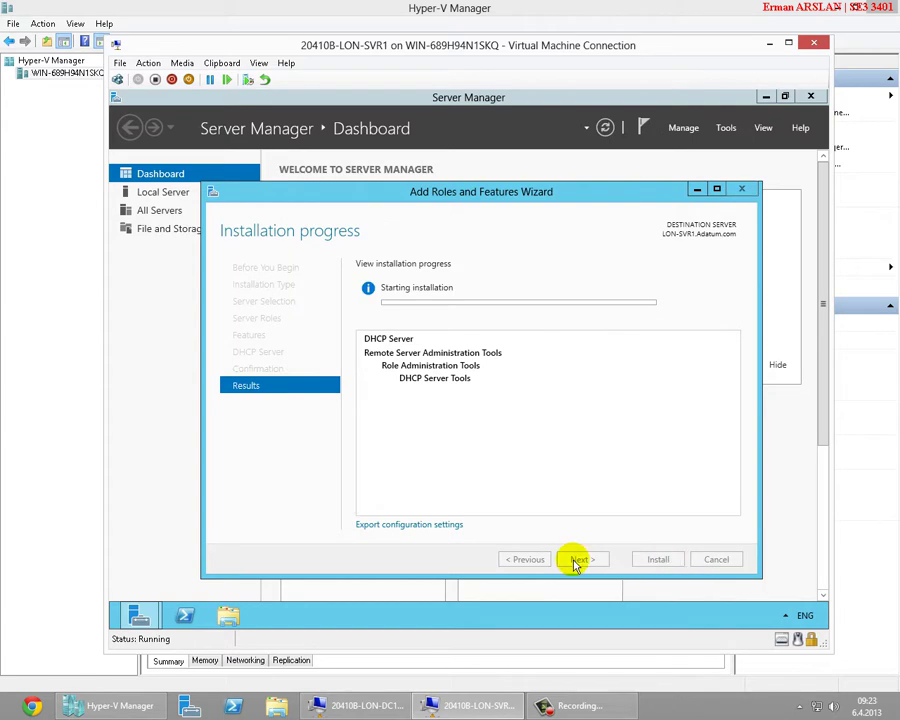
click(92, 710)
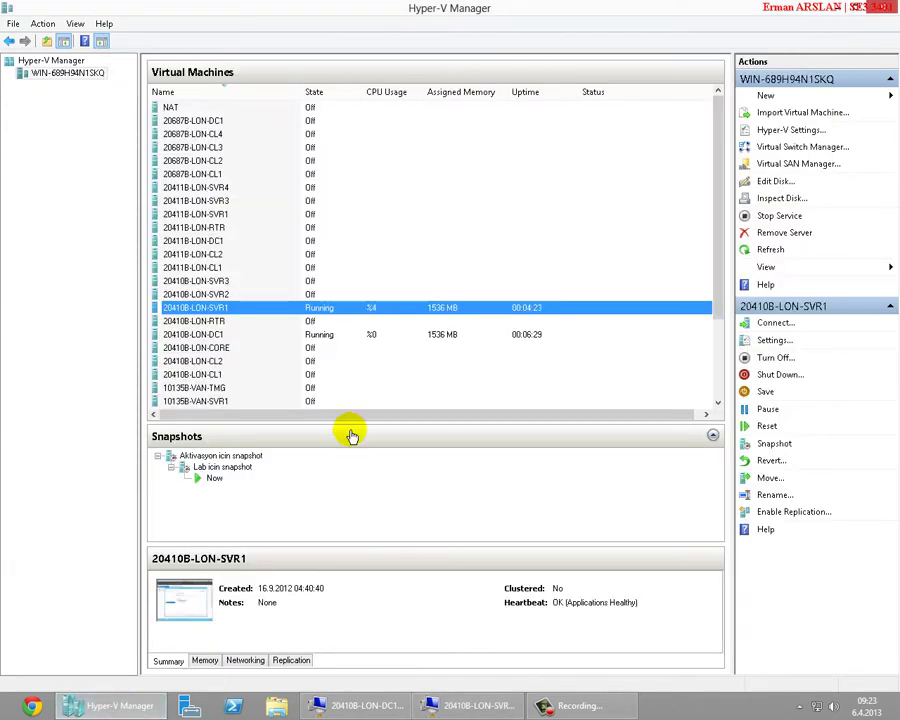
Open a connection to 20410B-LON-RTR and start that virtual machine
double_click(227, 321)
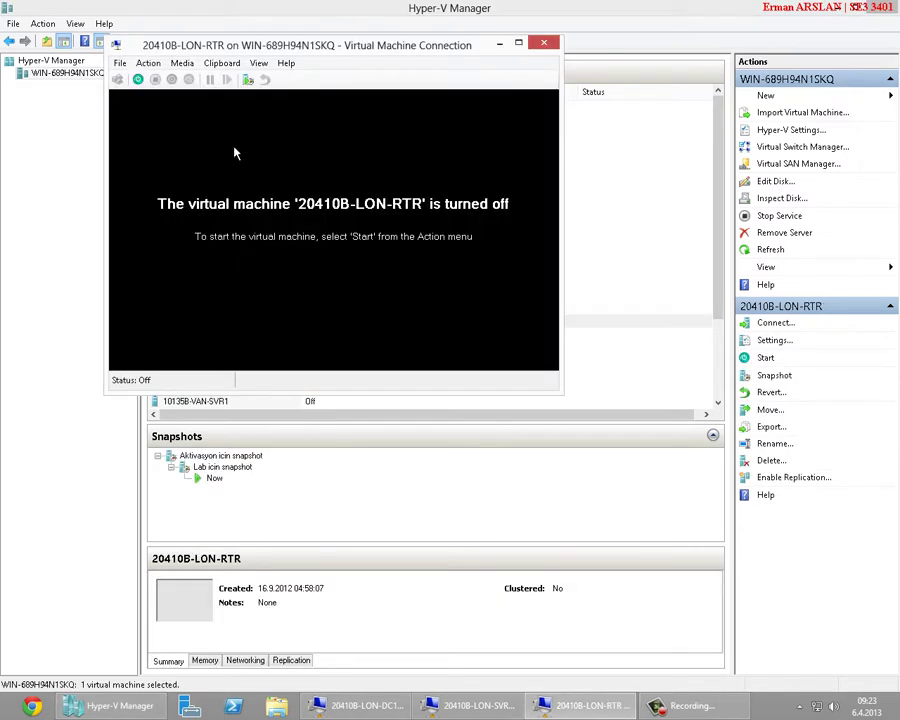
click(138, 79)
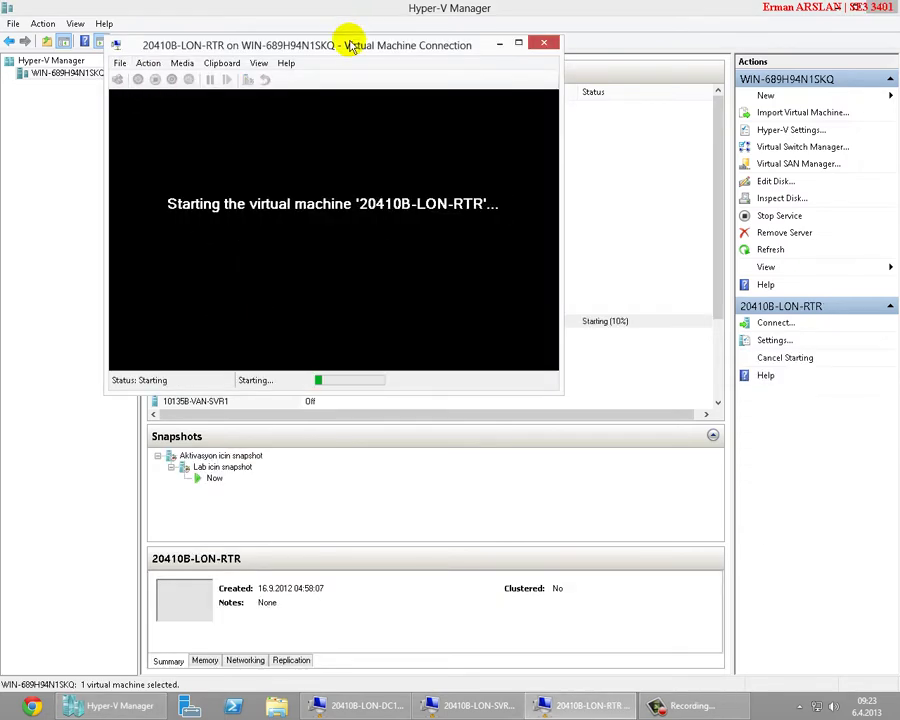
drag(354, 44, 462, 88)
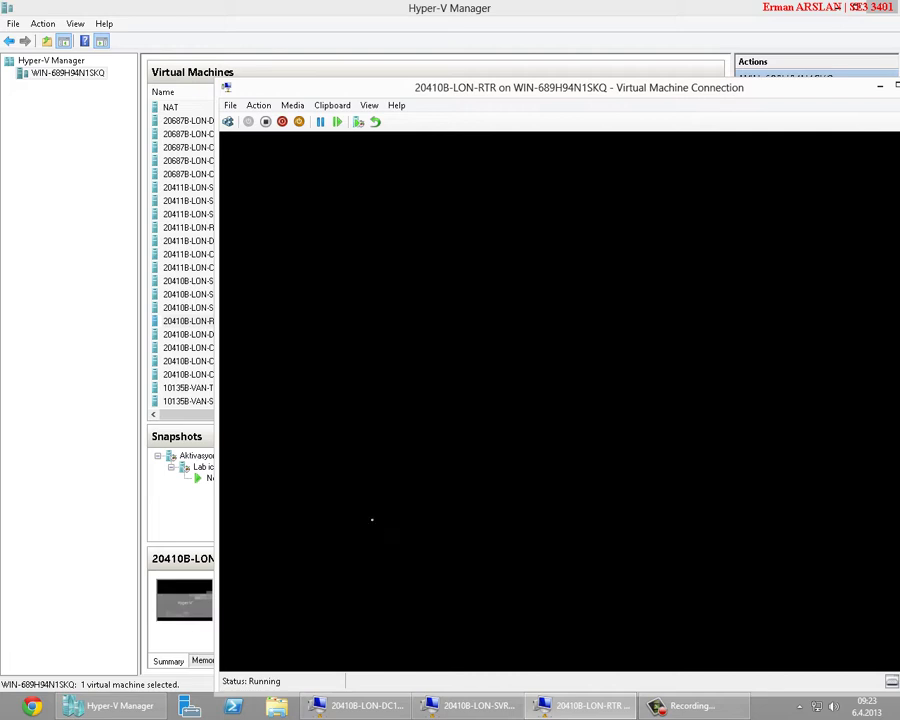
Check the DHCP Server installation progress on the LON-SVR1 console
click(480, 706)
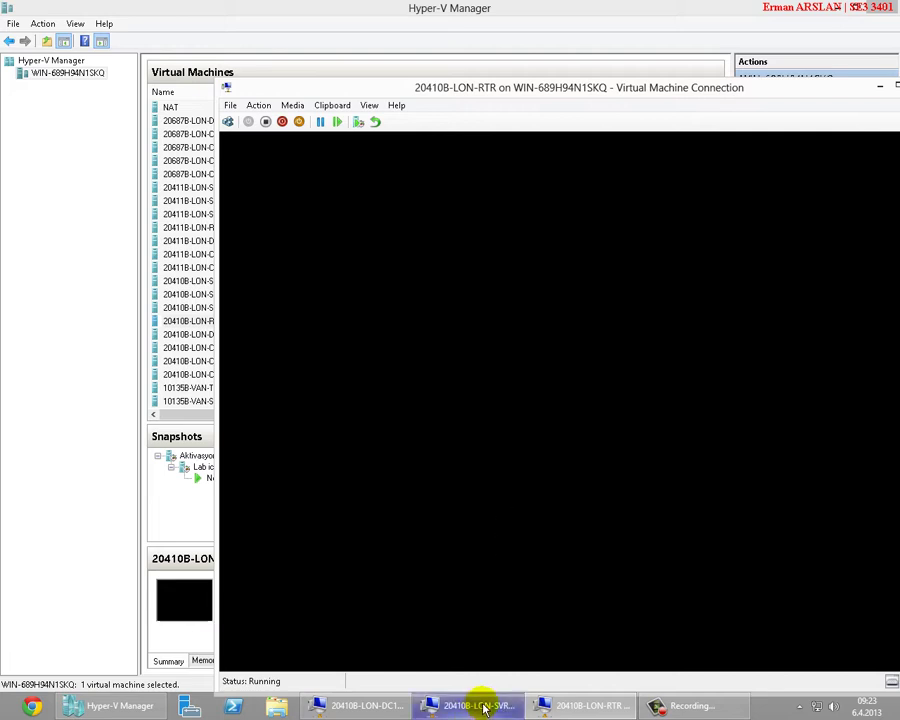
click(467, 617)
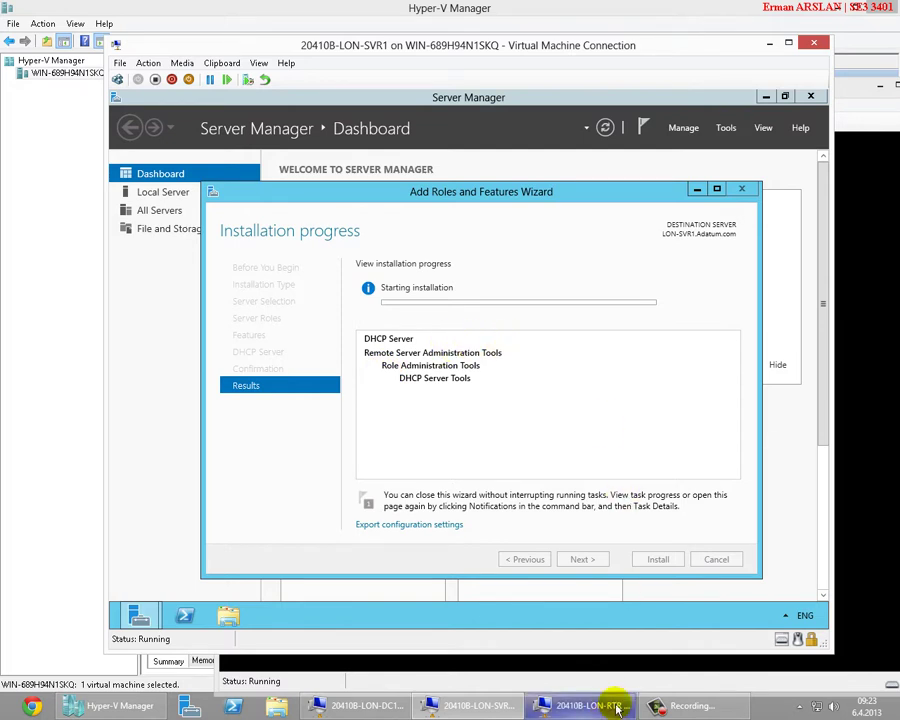
mouse_move(677, 713)
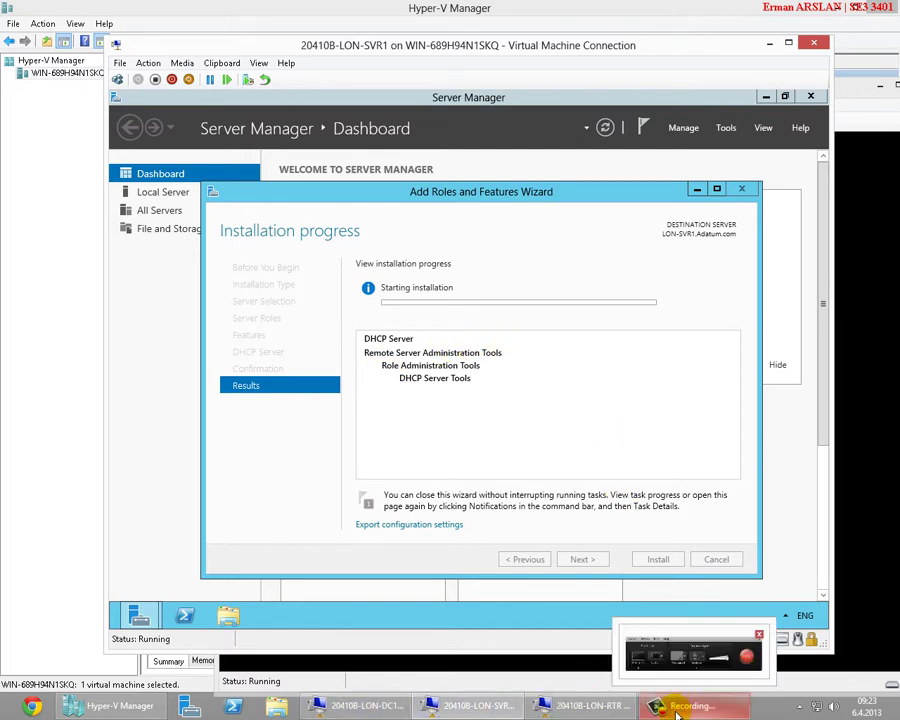
click(8, 325)
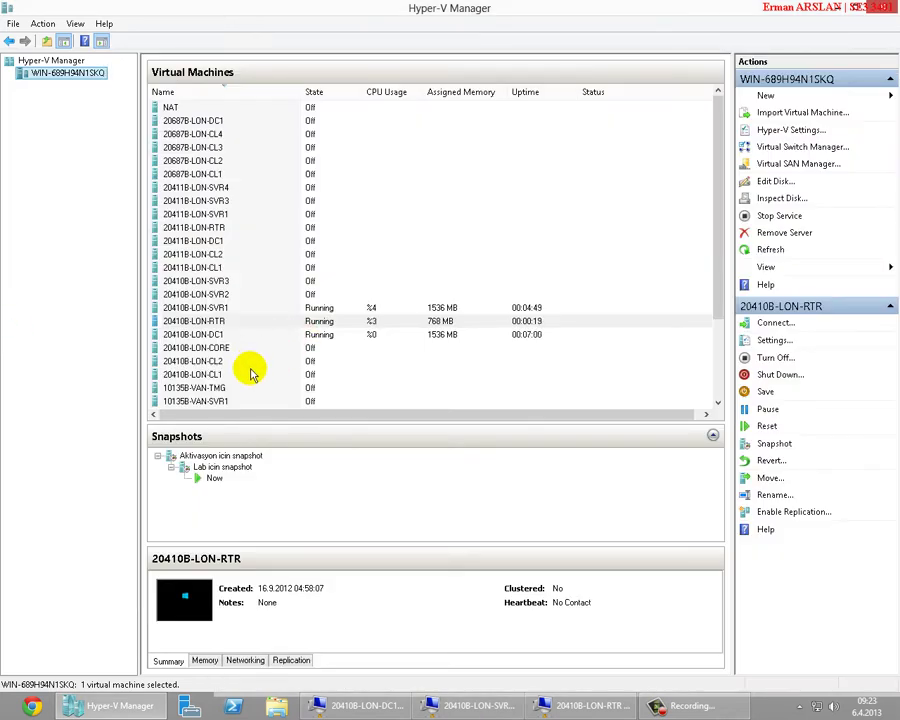
Confirm LON-CL2's legacy network adapter uses Private Network 2, leaving settings unchanged
right_click(228, 366)
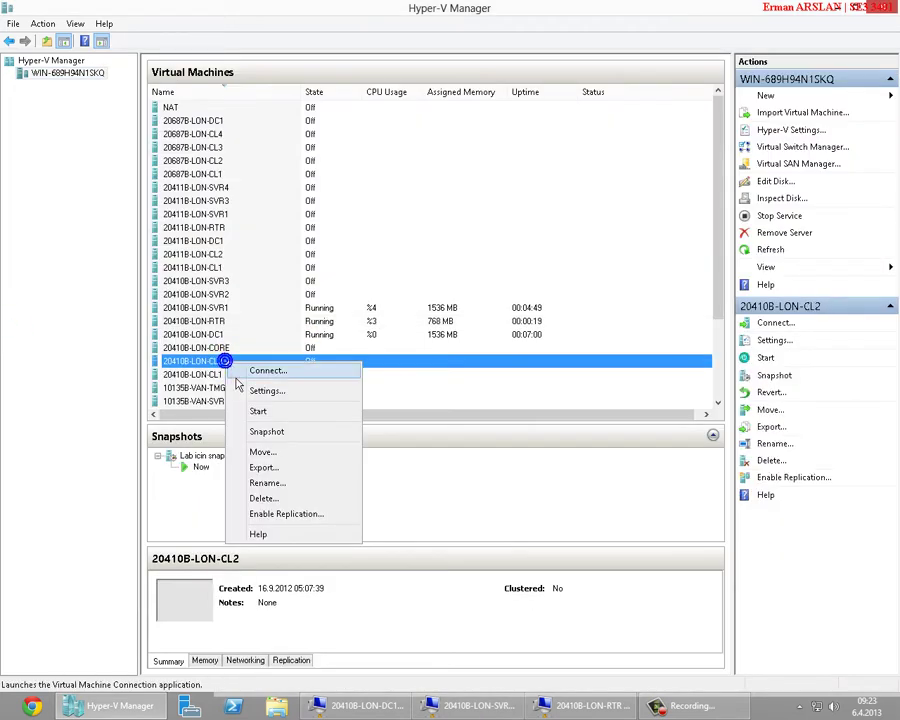
click(240, 392)
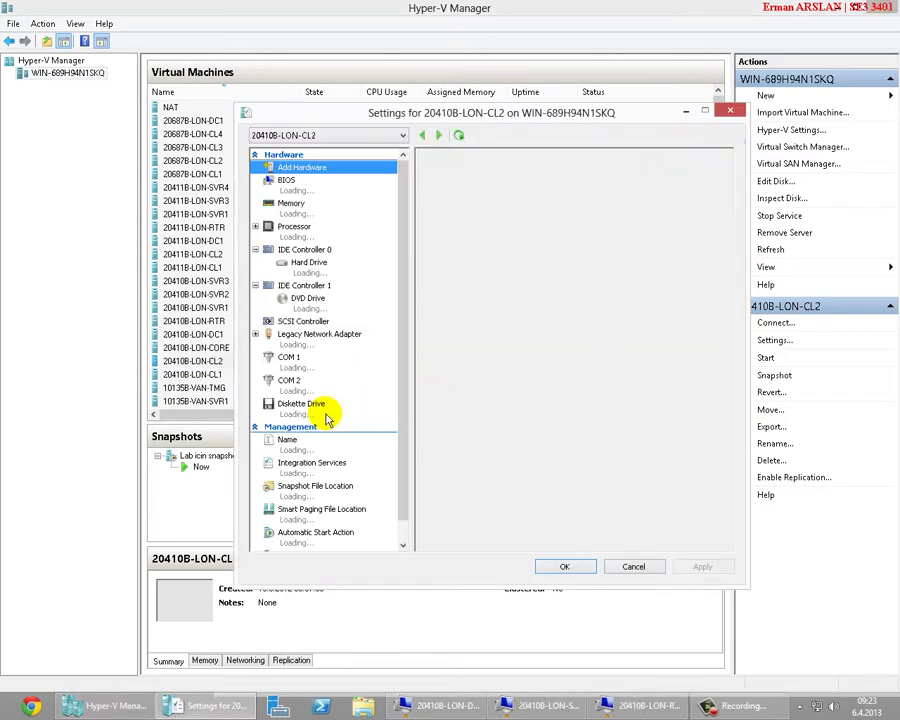
click(314, 344)
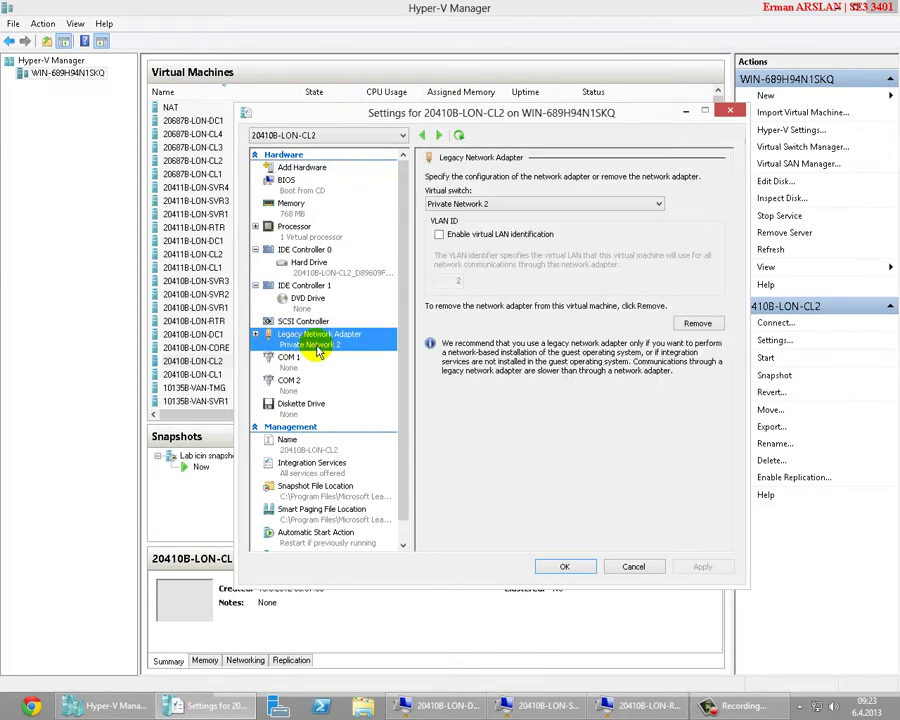
click(656, 566)
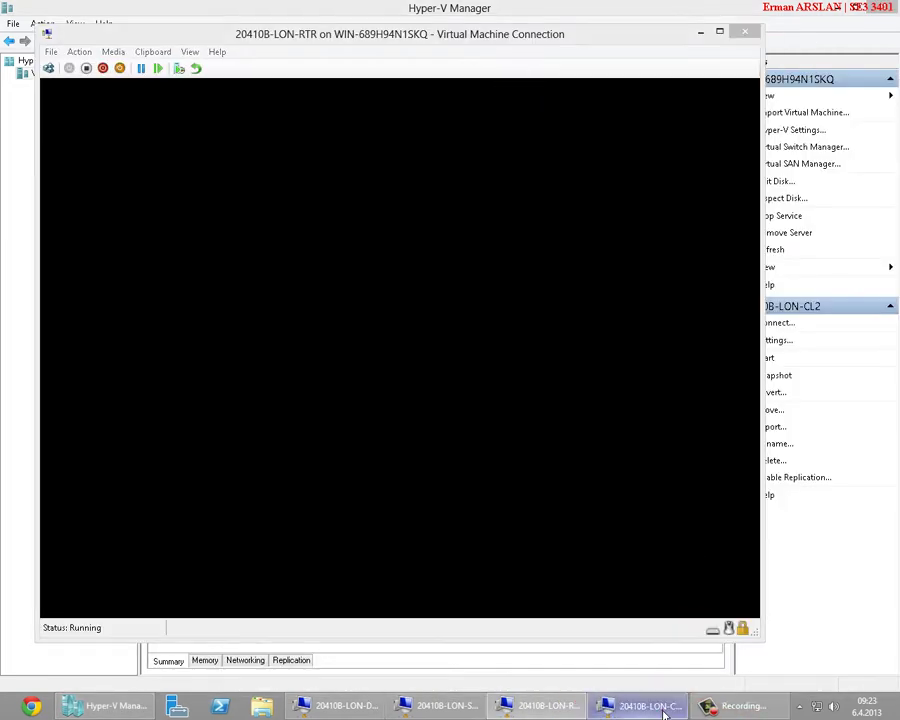
Start the 20410B-LON-CL2 virtual machine from its connection window
click(660, 707)
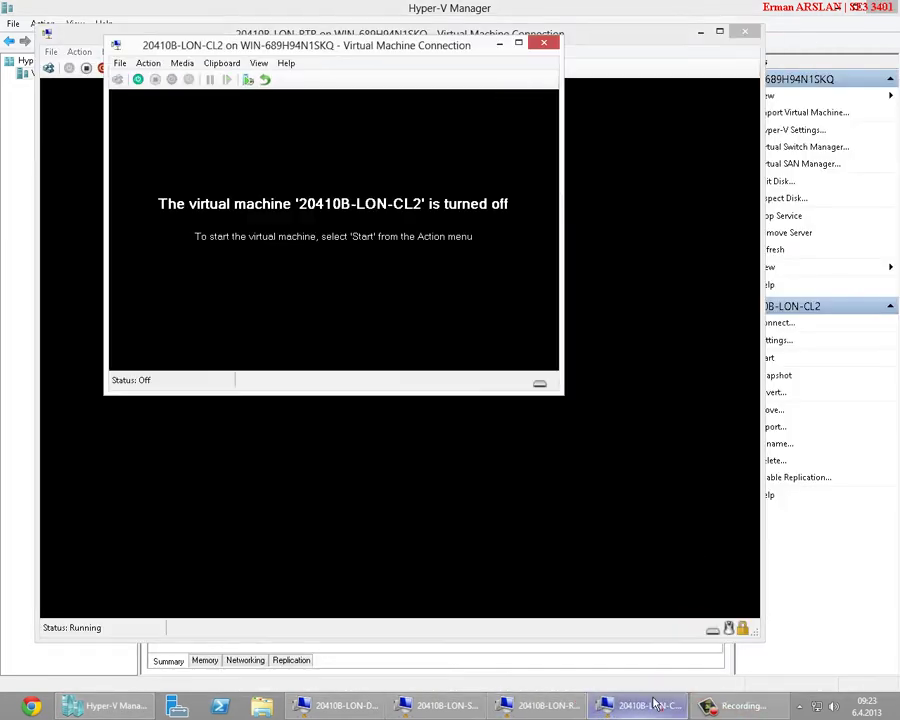
click(138, 80)
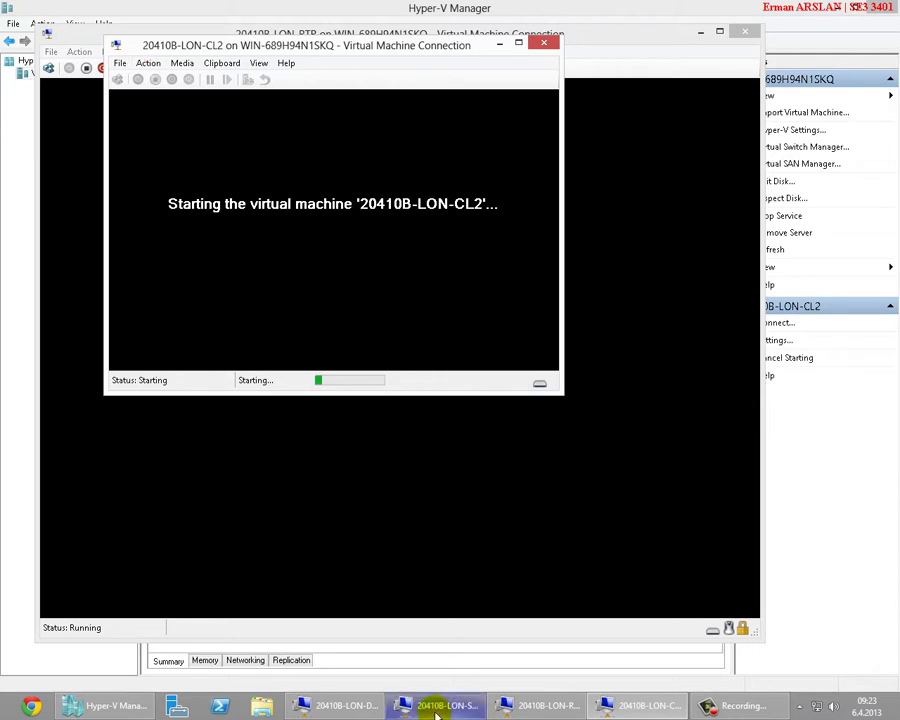
click(430, 703)
Launch the DHCP post-install configuration on LON-SVR1 while checking the other VM consoles
click(605, 705)
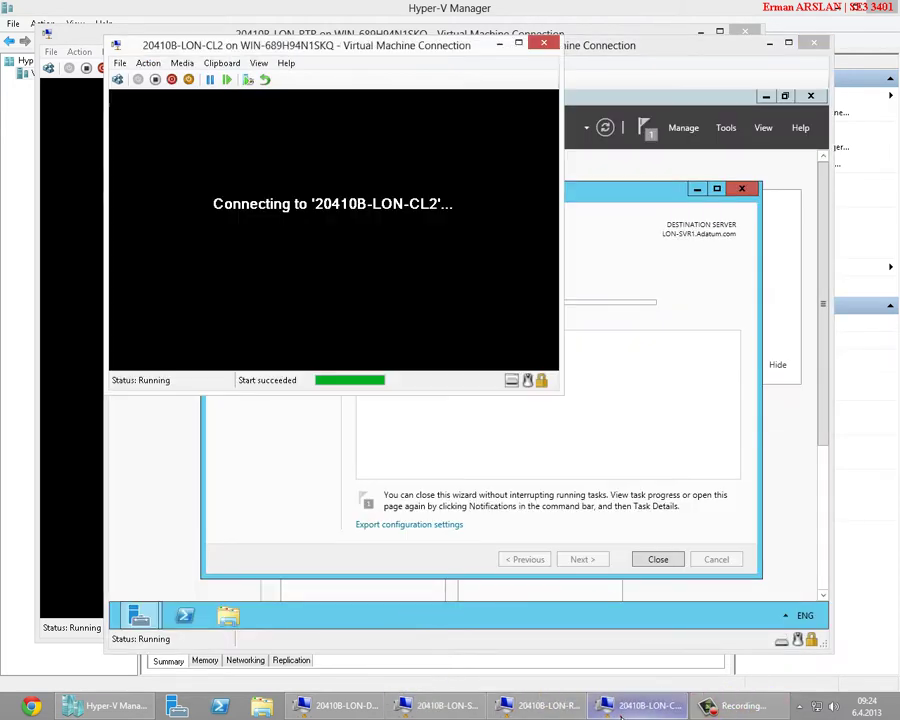
click(733, 706)
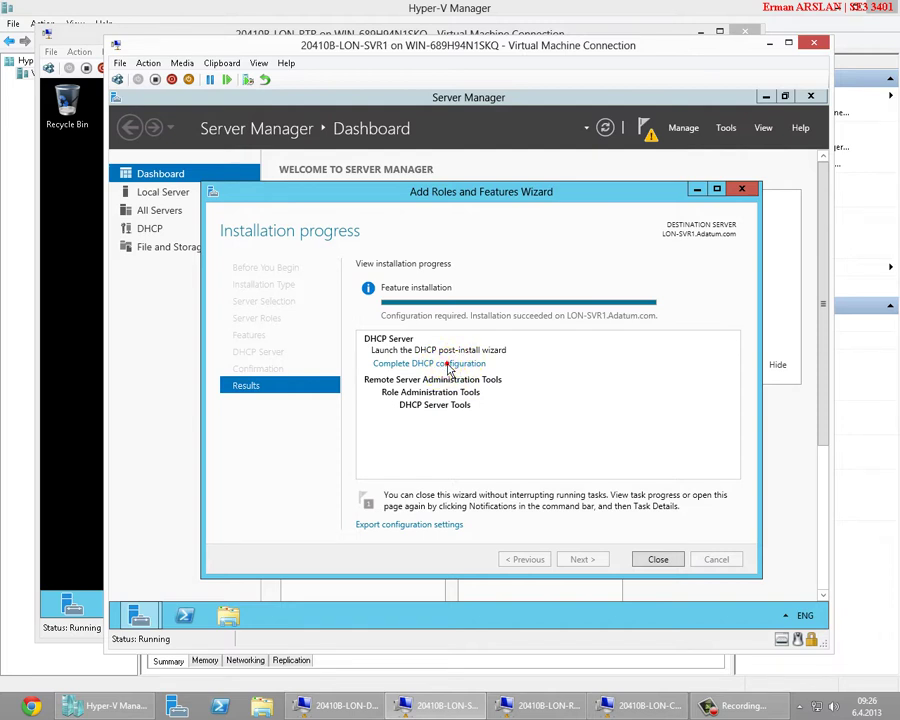
click(449, 366)
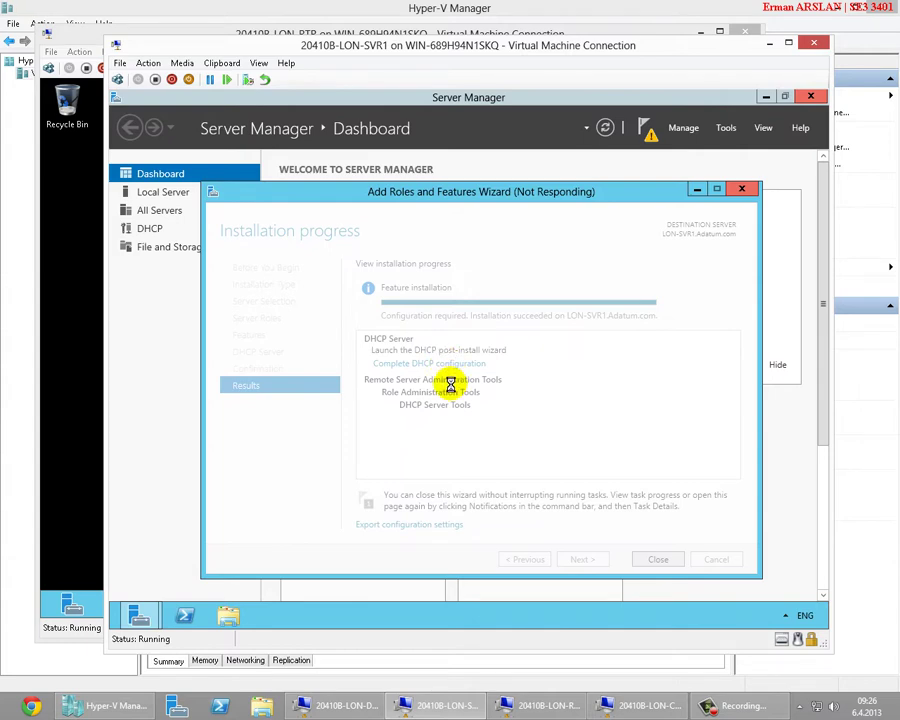
click(540, 705)
click(640, 705)
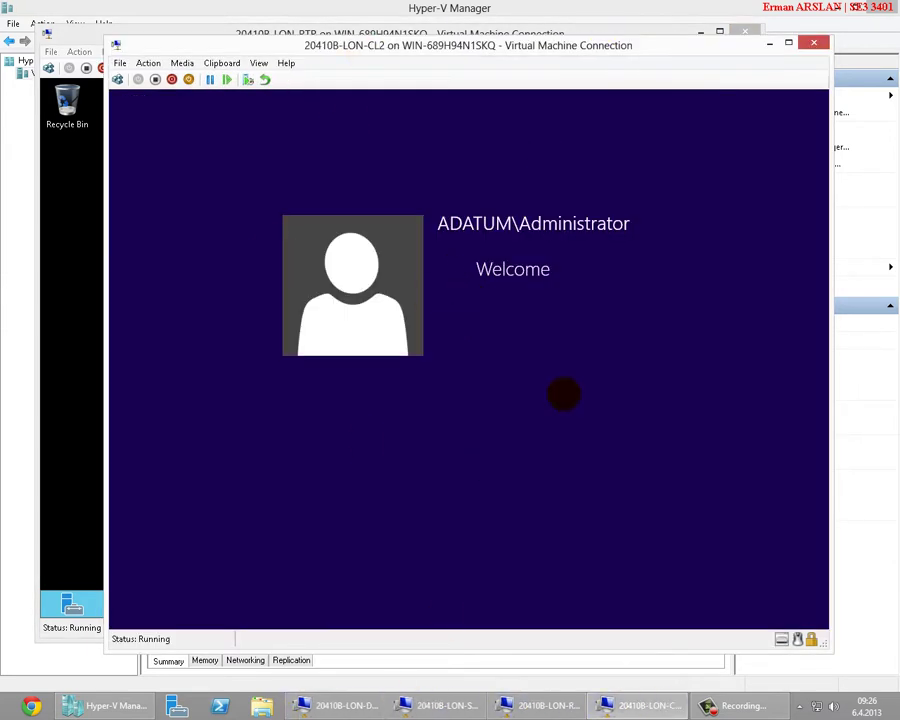
click(440, 705)
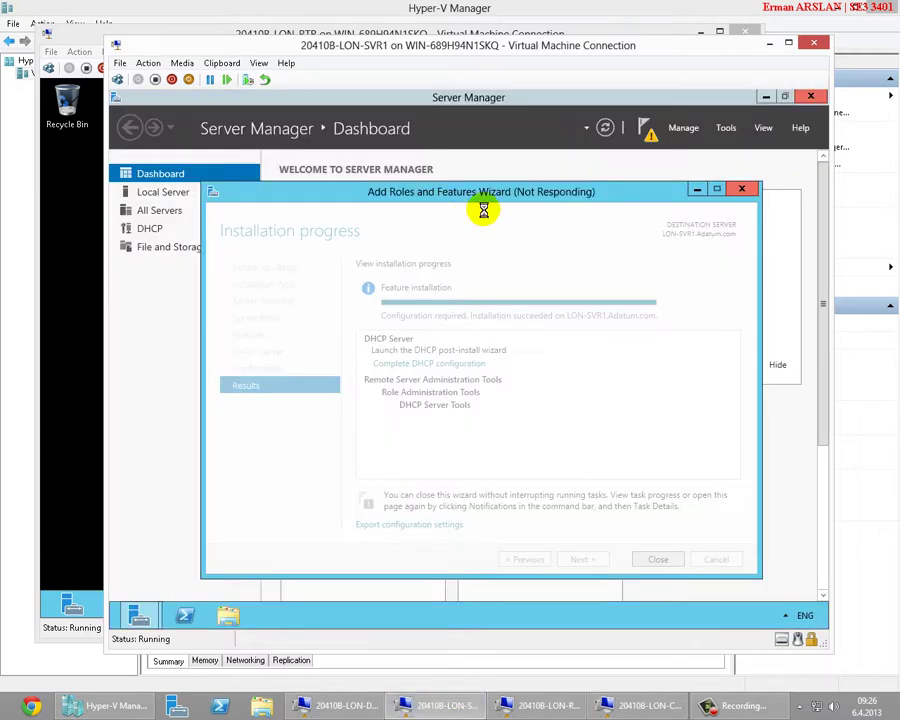
drag(496, 200, 476, 193)
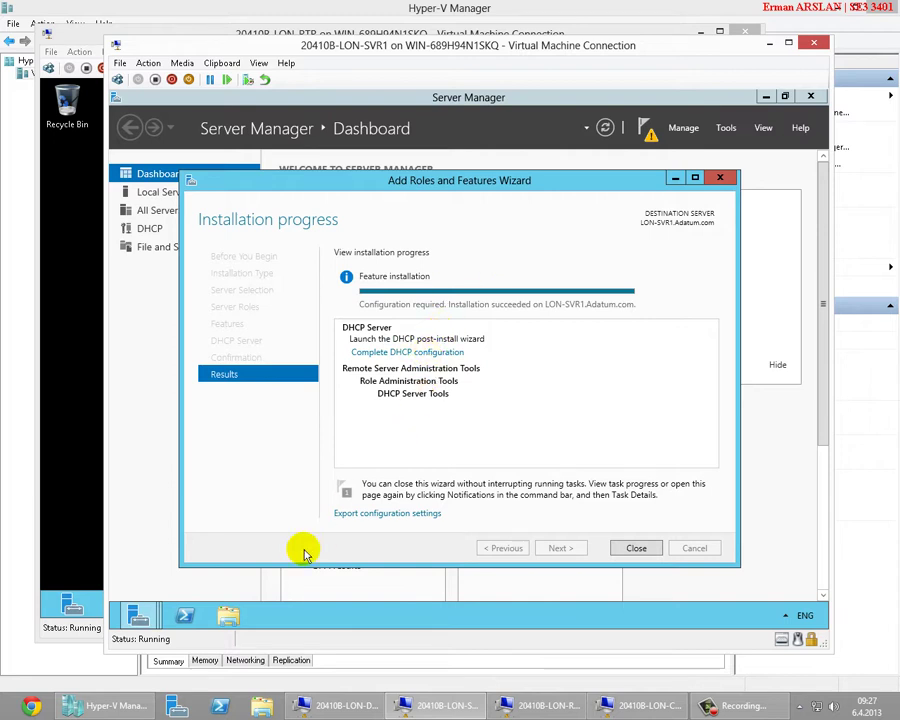
Commit the DHCP configuration to create security groups and authorize the server in AD DS
mouse_move(138, 606)
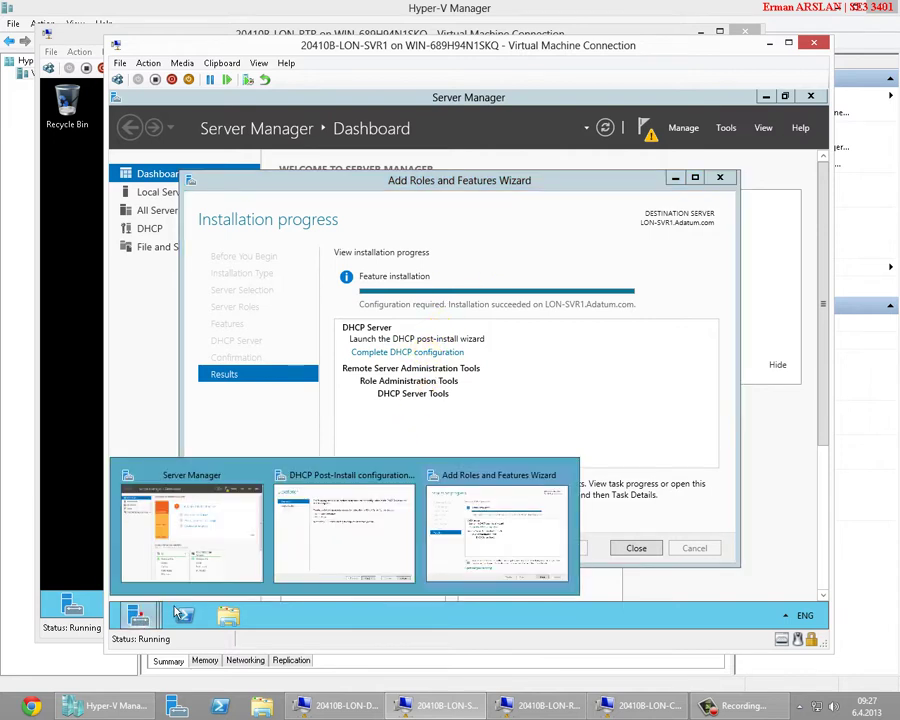
click(390, 541)
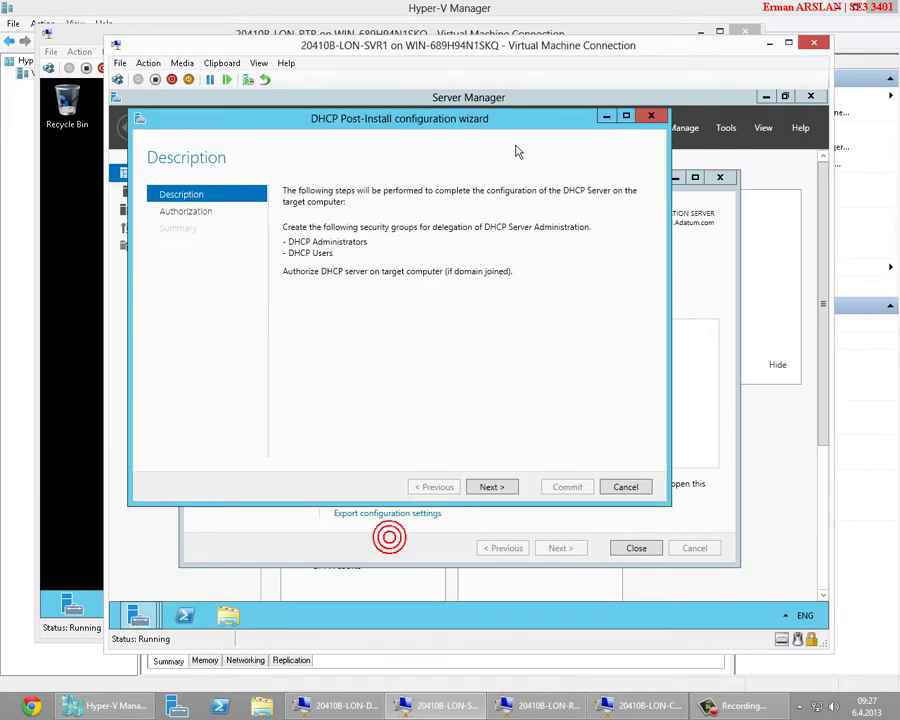
click(484, 489)
click(569, 488)
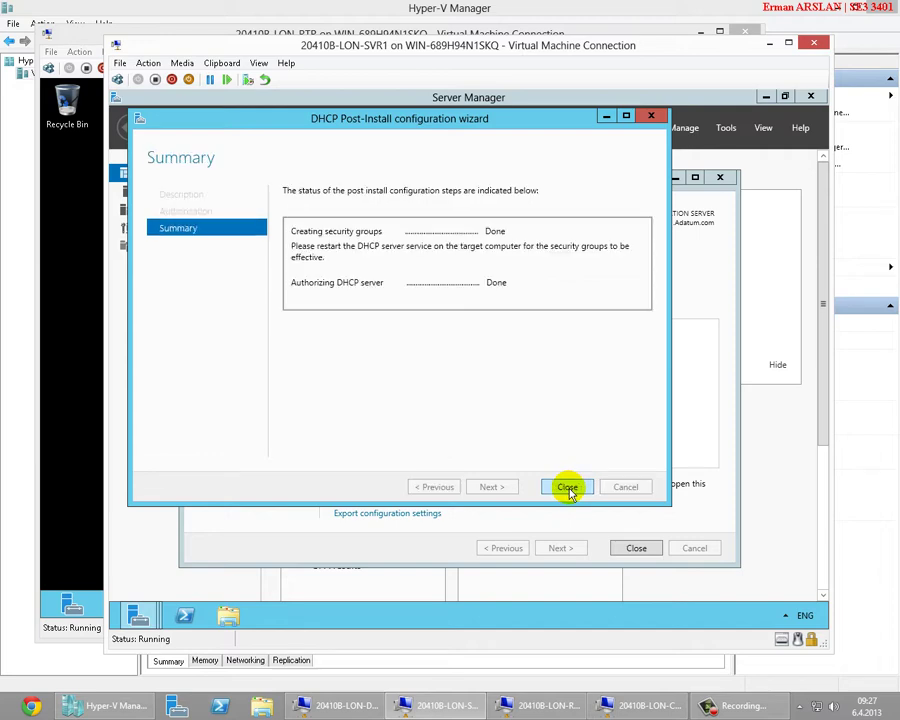
click(568, 488)
Close the role wizard and open the DHCP console maximized with a wider tree pane
click(637, 549)
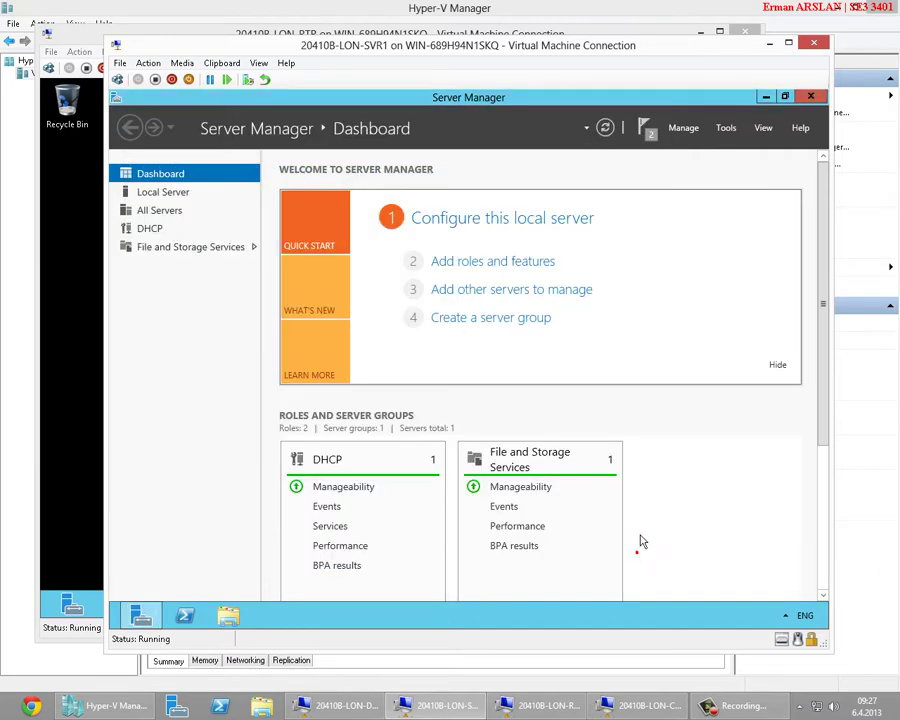
click(728, 135)
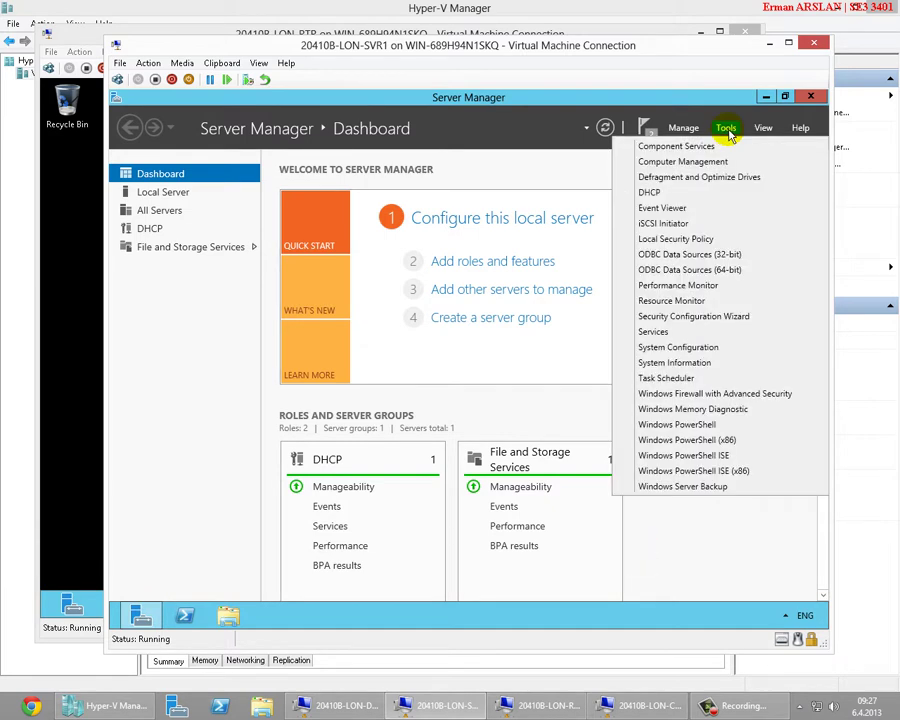
click(659, 193)
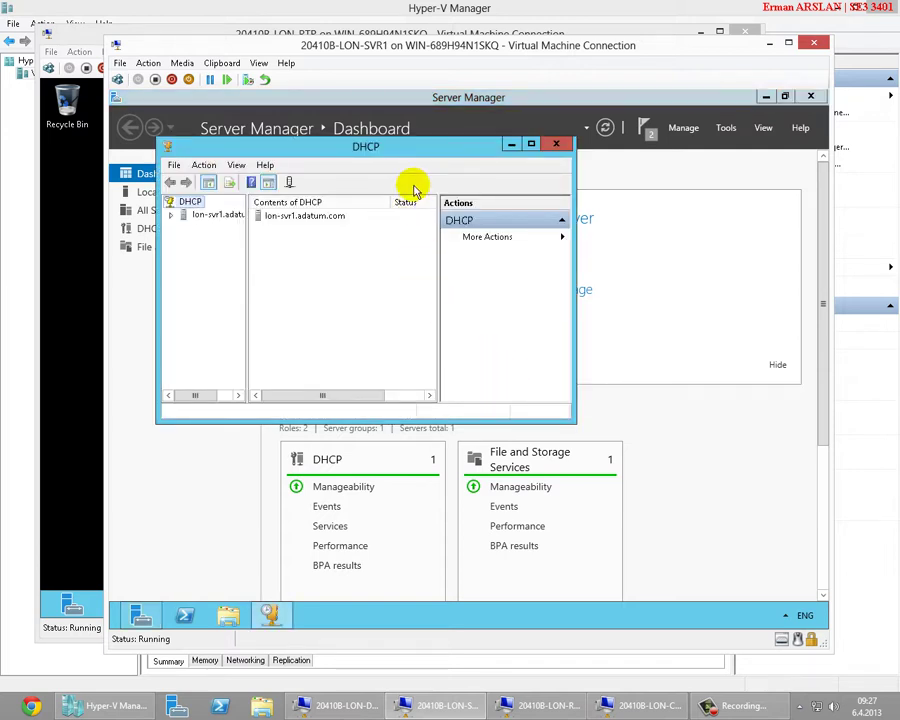
double_click(408, 150)
drag(195, 241, 305, 241)
Expand lon-svr1.adatum.com and IPv4, then start a New Scope on IPv4
click(119, 163)
click(132, 175)
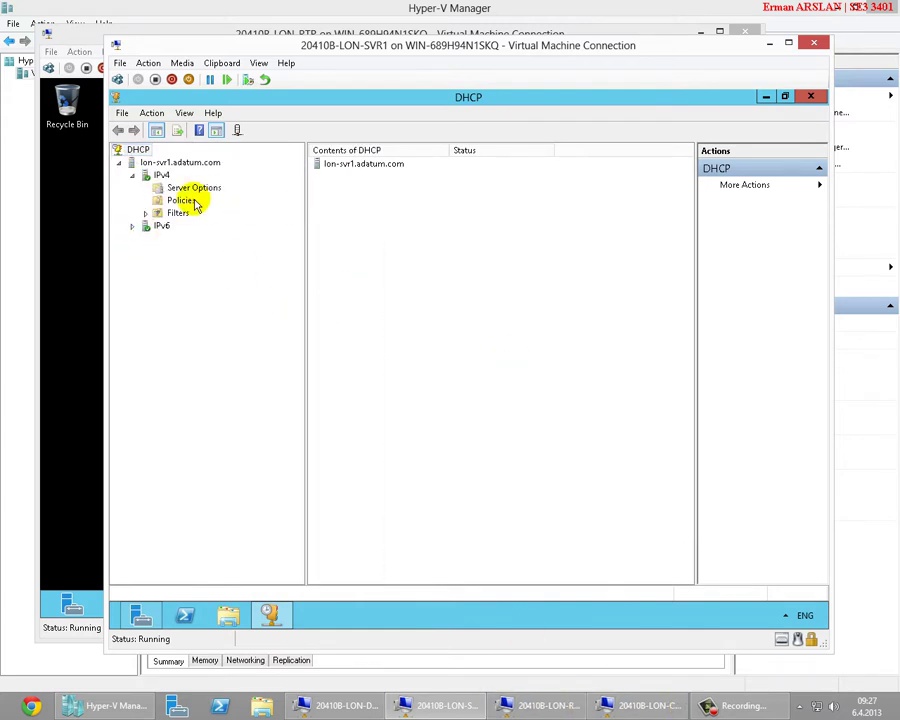
click(180, 162)
right_click(185, 163)
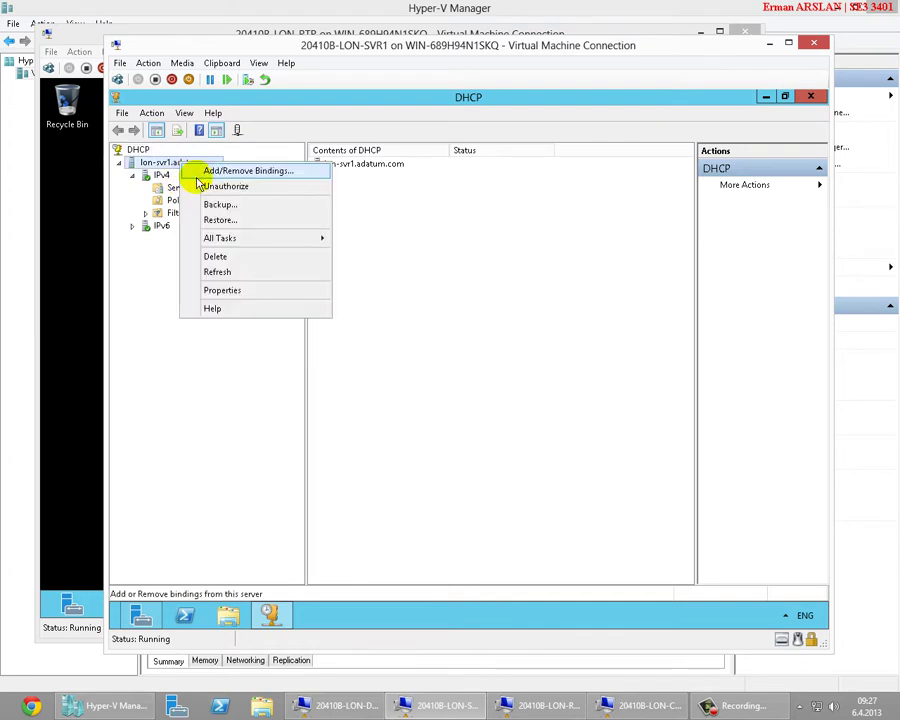
click(158, 177)
right_click(160, 176)
click(195, 201)
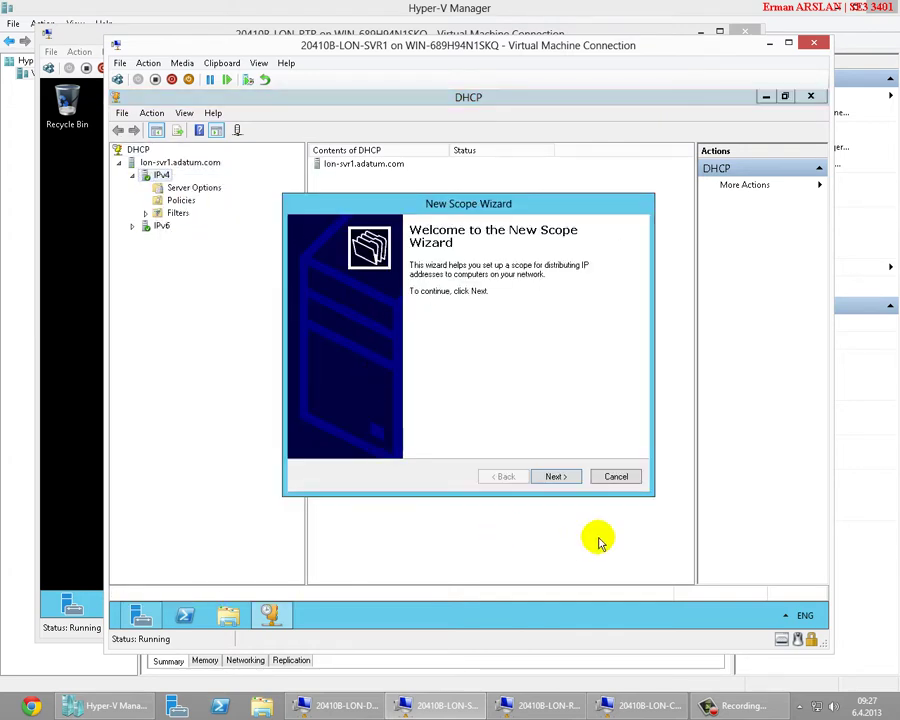
Name the new scope 172.16.0.30 and enter its start and end IP addresses
click(566, 478)
text(172.16.0.30)
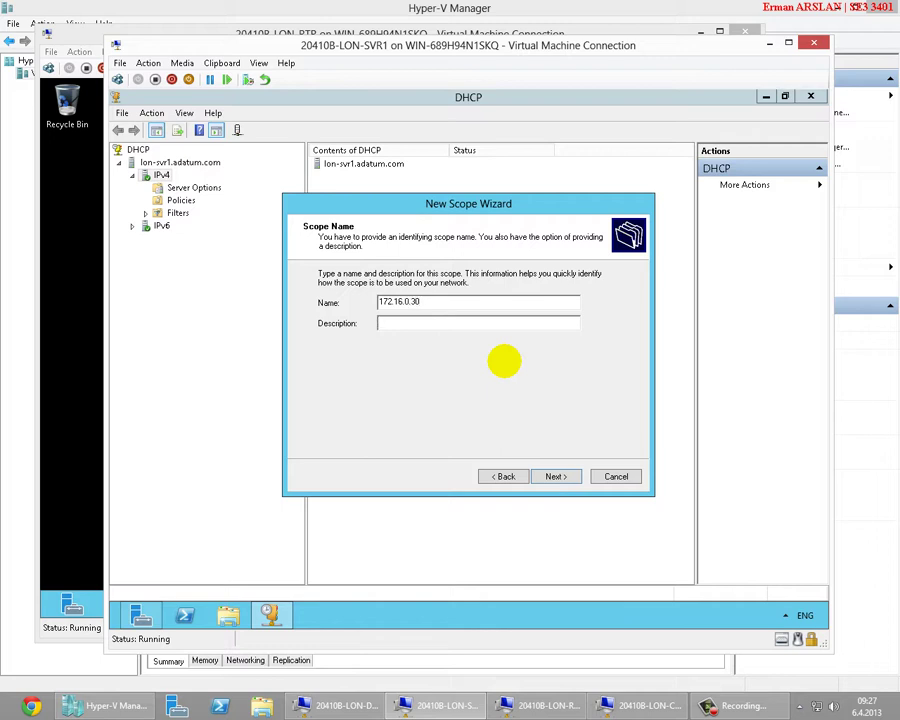
key(ctrl+a)
key(ctrl+x)
key(ctrl+v)
click(568, 477)
text(172)
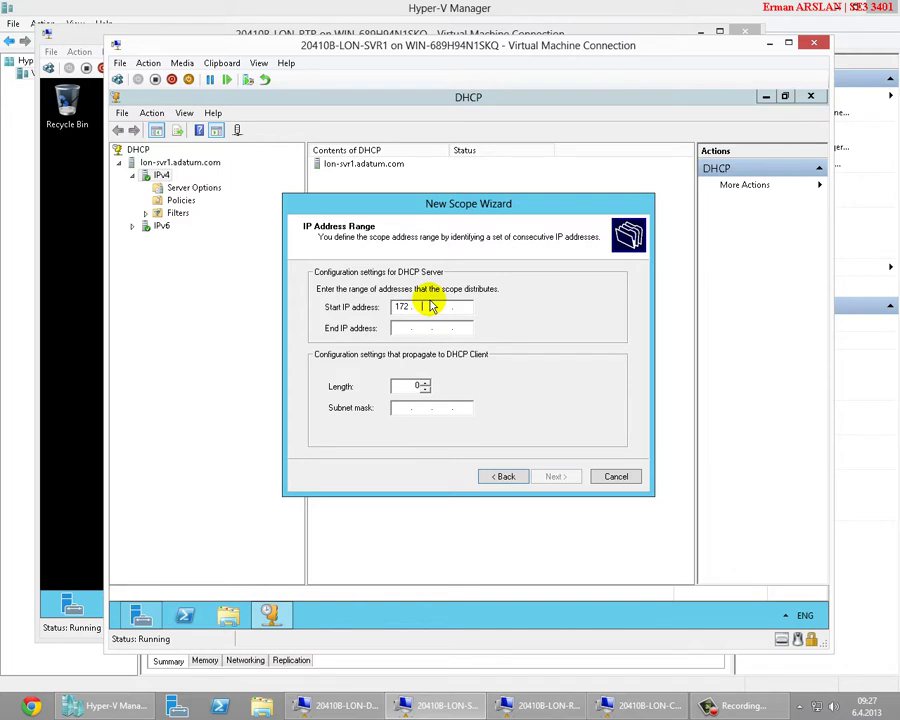
key(Tab)
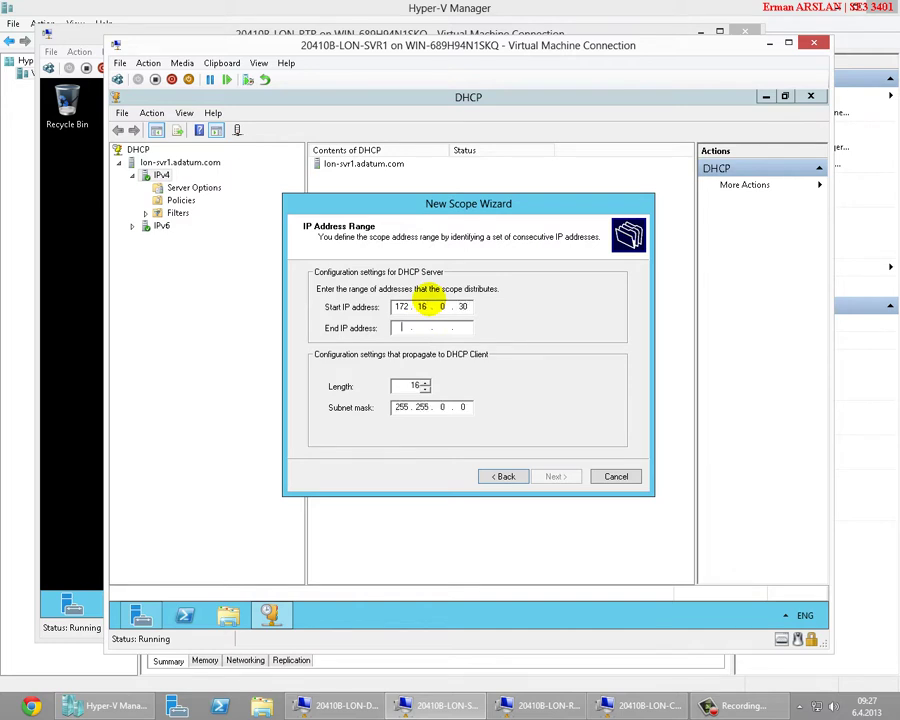
text(172.16.0.40)
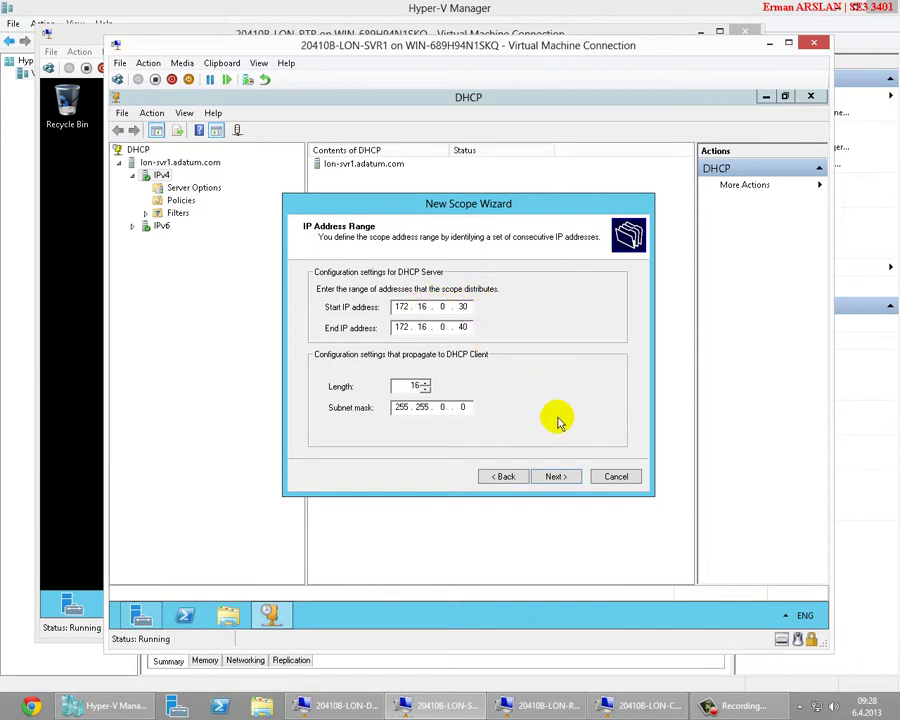
click(553, 477)
Skip exclusions, keep the default lease, and add 172.16.0.1 as the router
click(563, 478)
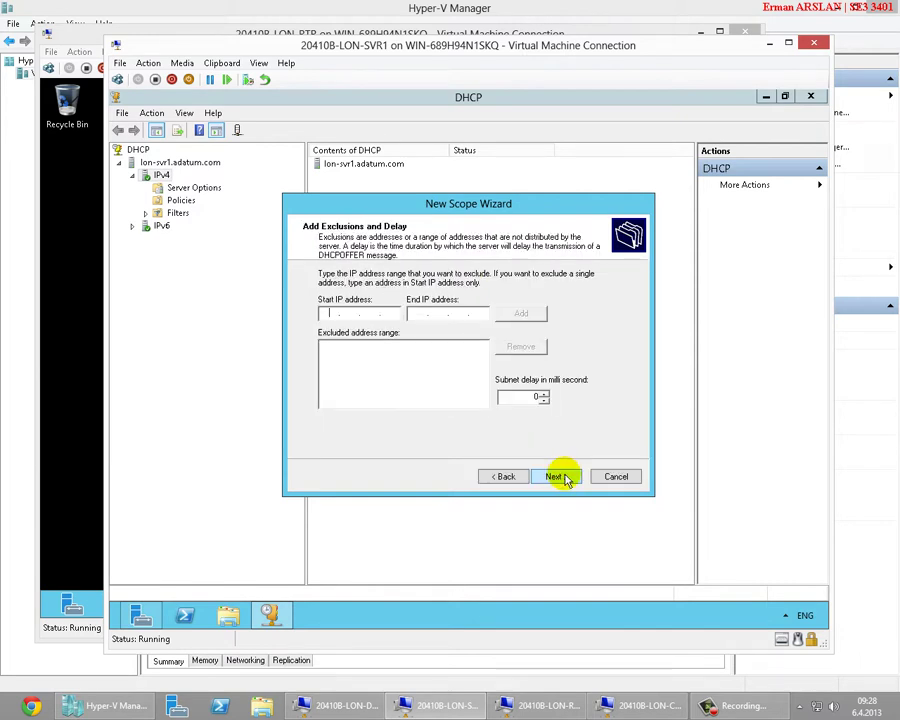
click(563, 478)
click(563, 478)
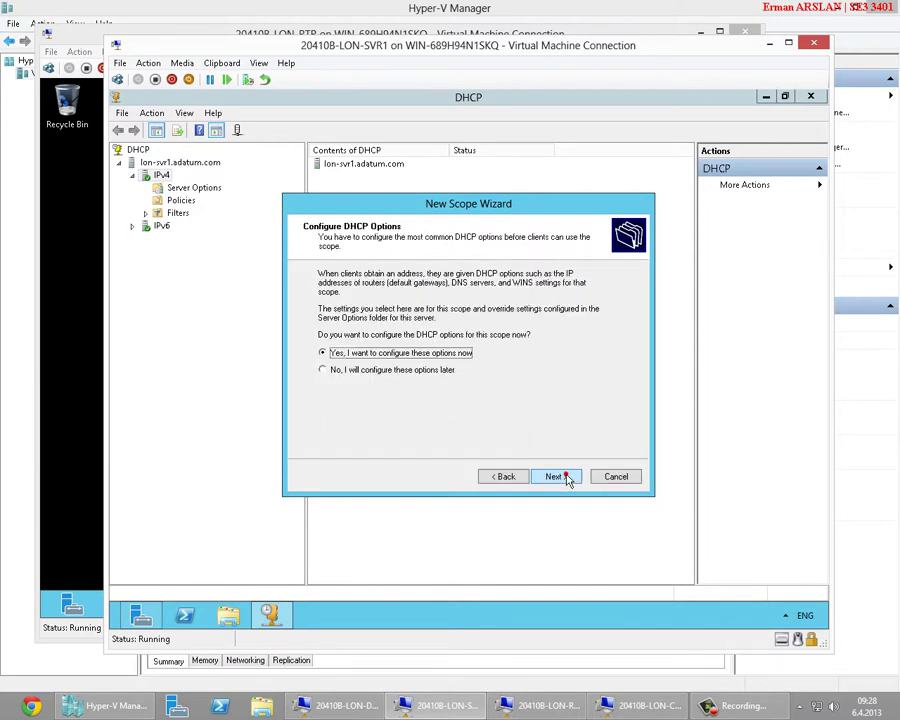
click(563, 478)
click(338, 296)
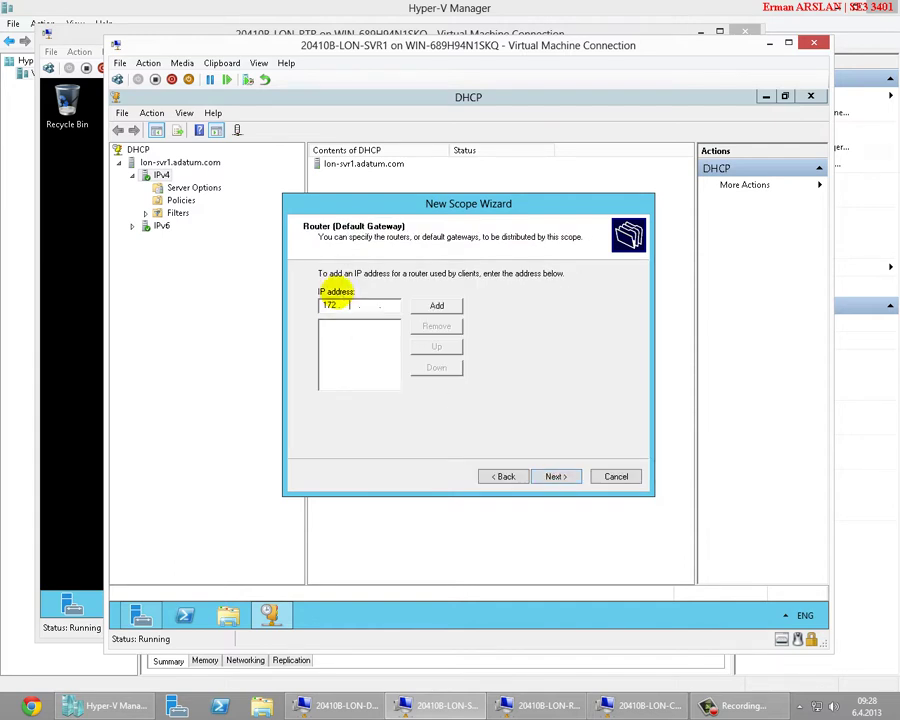
text(172.16.0.1)
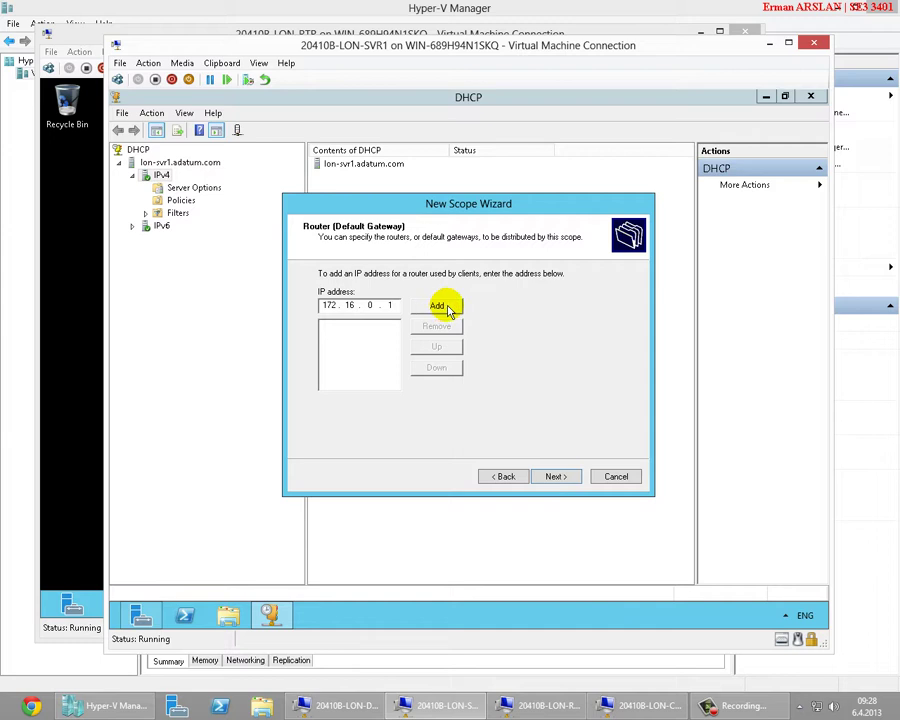
click(446, 308)
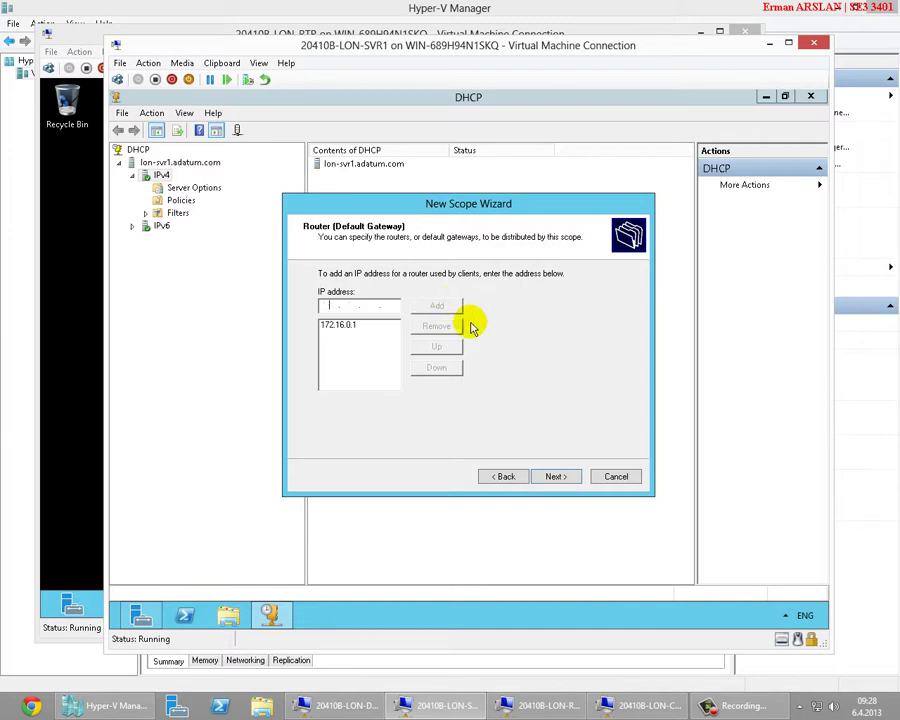
Accept the default DNS and WINS settings and finish the New Scope Wizard
click(576, 485)
click(574, 478)
click(575, 480)
click(576, 482)
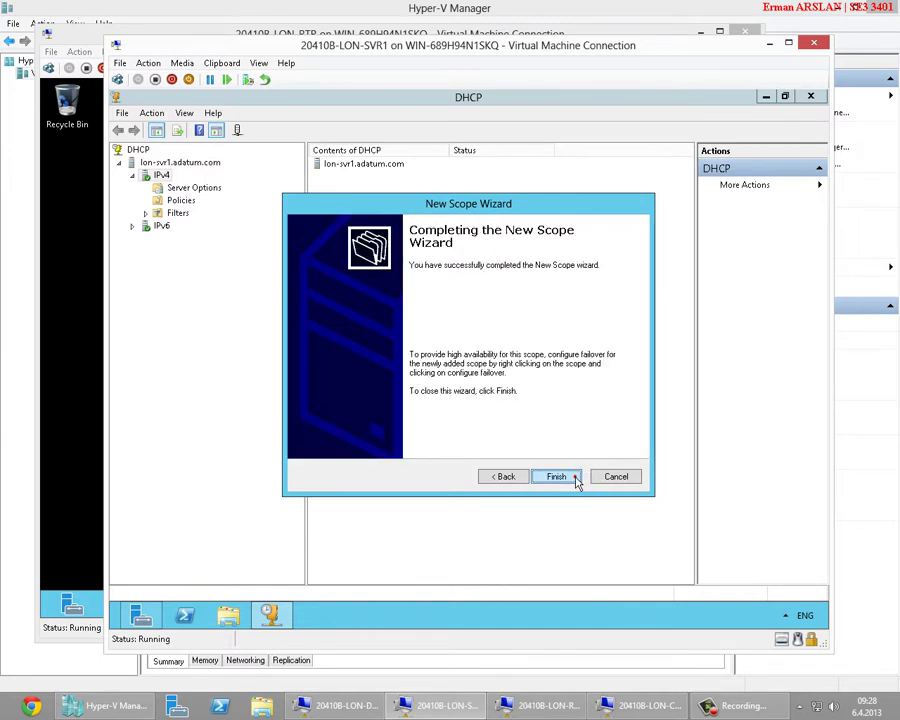
click(575, 479)
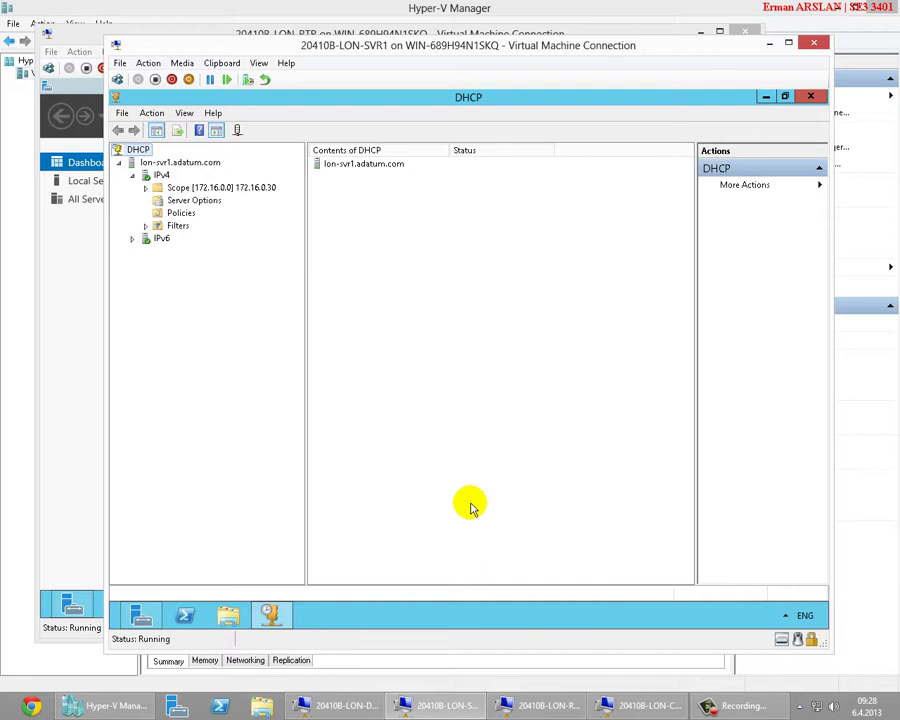
Expand the 172.16.0.0 scope and show its address pool, 172.16.0.30 to 172.16.0.40
click(195, 200)
click(145, 187)
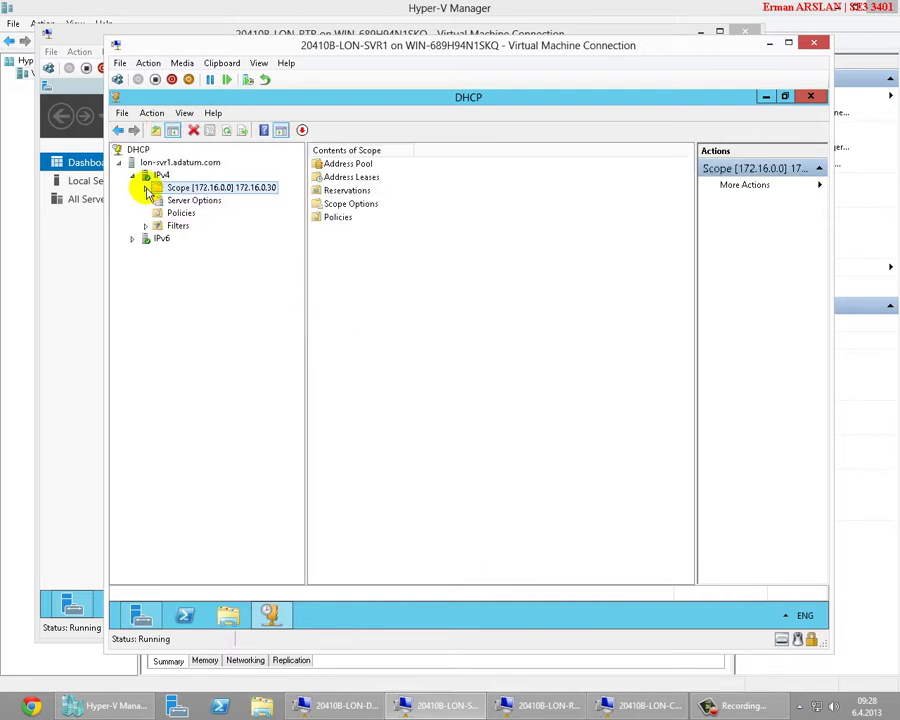
click(205, 201)
click(403, 174)
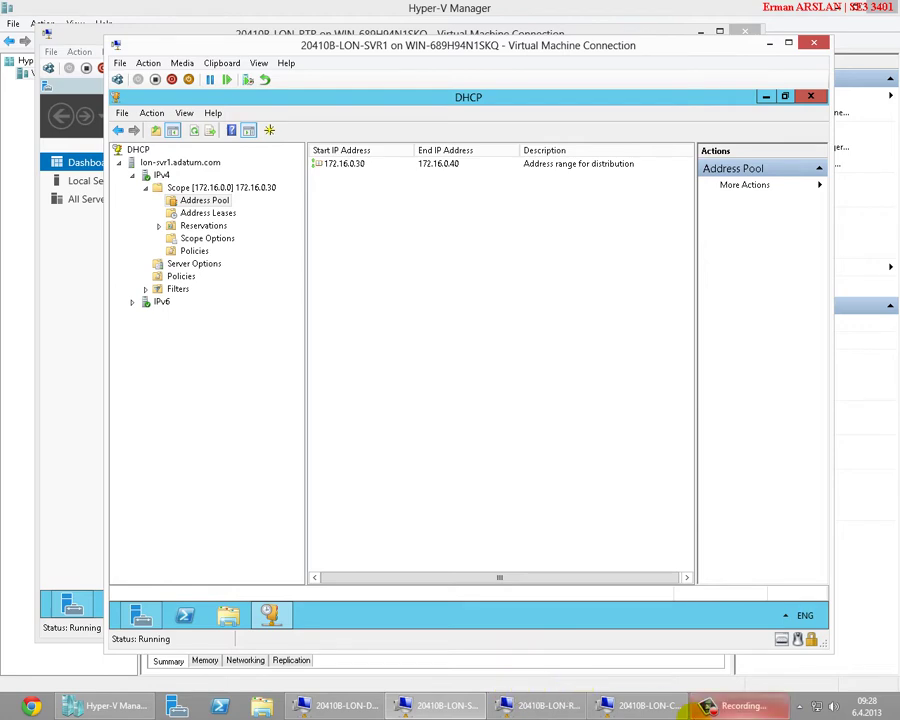
Switch between the LON-RTR and LON-SVR1 windows, ending on LON-CL2's Start screen
click(580, 710)
click(435, 706)
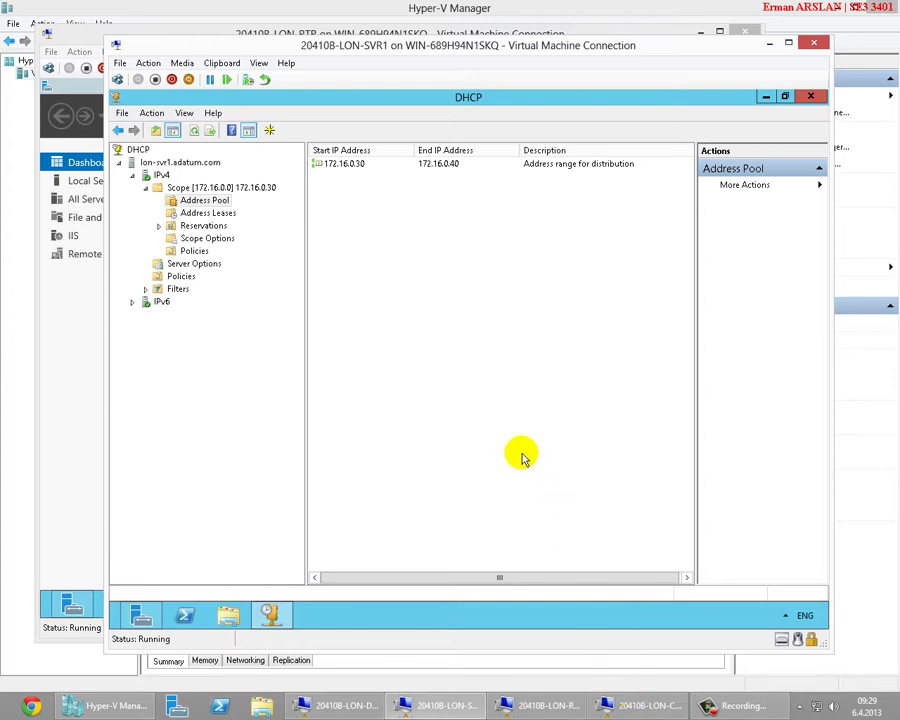
click(629, 708)
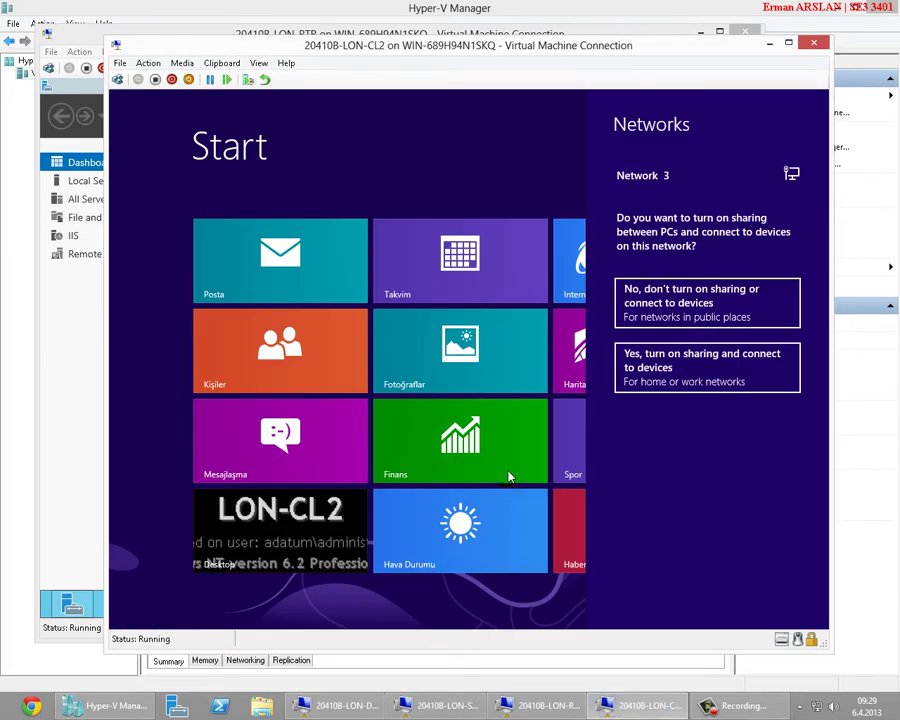
Turn on network sharing on LON-CL2 and launch cmd from the desktop
click(698, 362)
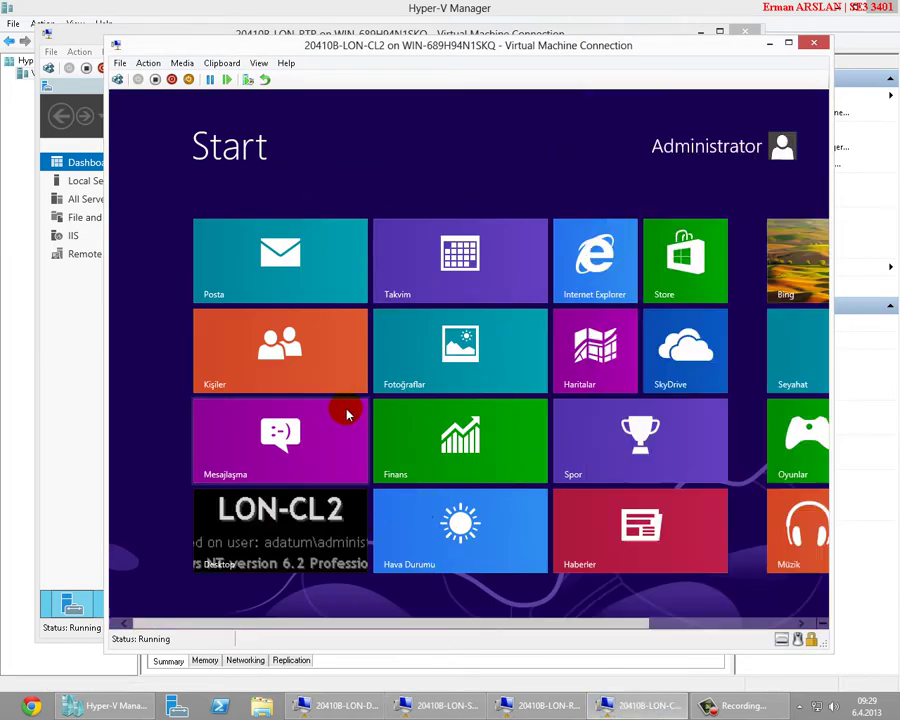
click(251, 540)
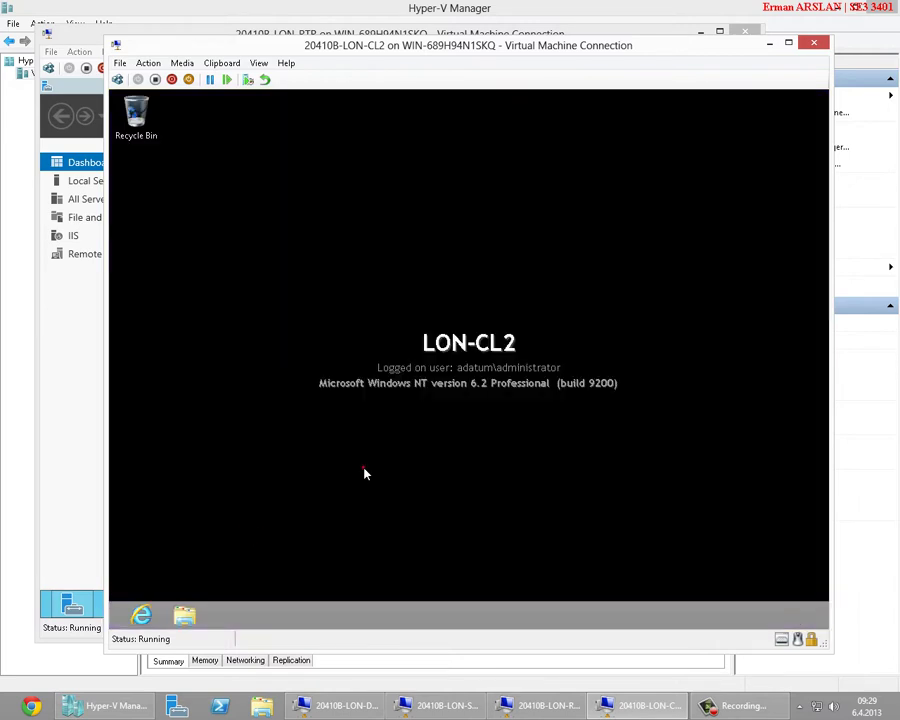
key(super+r)
text(cmd)
key(Return)
Run ipconfig to confirm address 10.10.0.22 with gateway 10.10.0.1, then return to Hyper-V Manager
text(ipconfig)
key(Return)
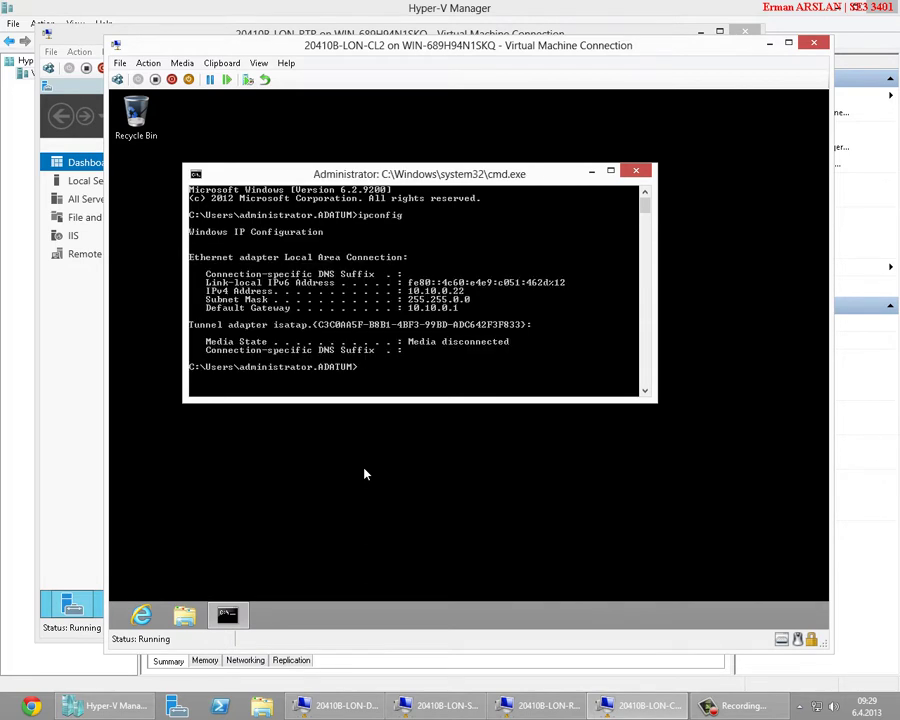
click(797, 700)
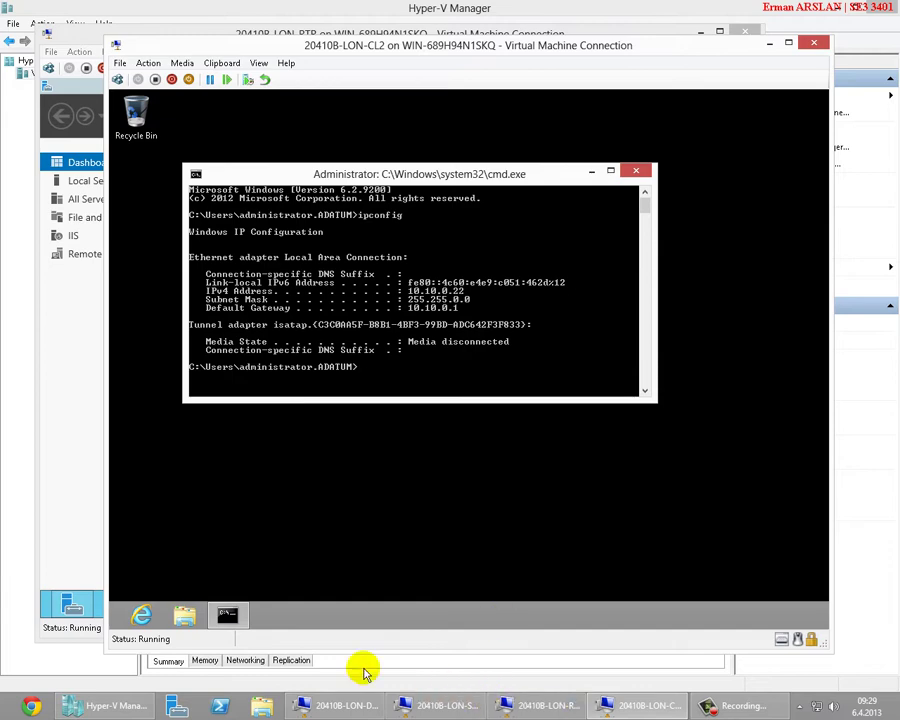
click(135, 707)
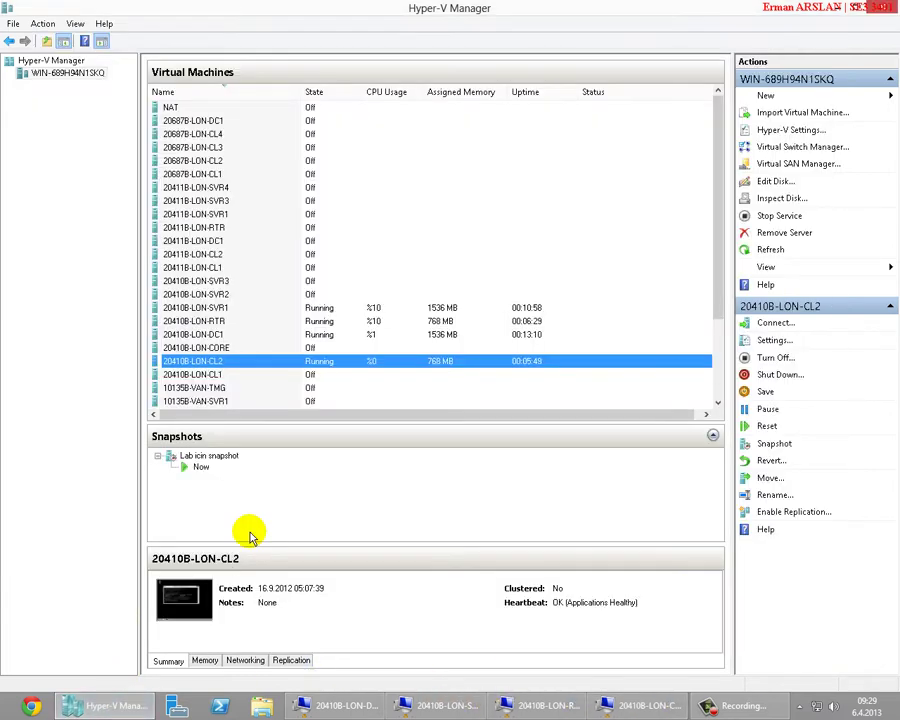
Reselect 20410B-LON-CL2 in the VM list and bring up its connection window
right_click(232, 376)
click(264, 360)
click(264, 360)
click(662, 704)
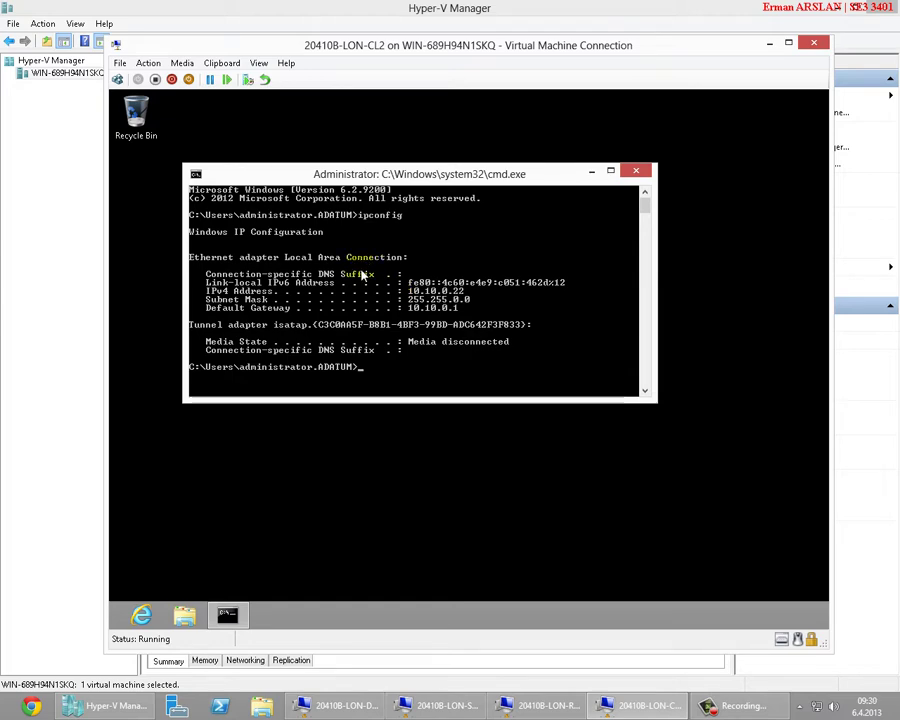
Switch between Hyper-V Manager, LON-SVR1's DHCP console and LON-CL2's command prompt
key(alt+Tab)
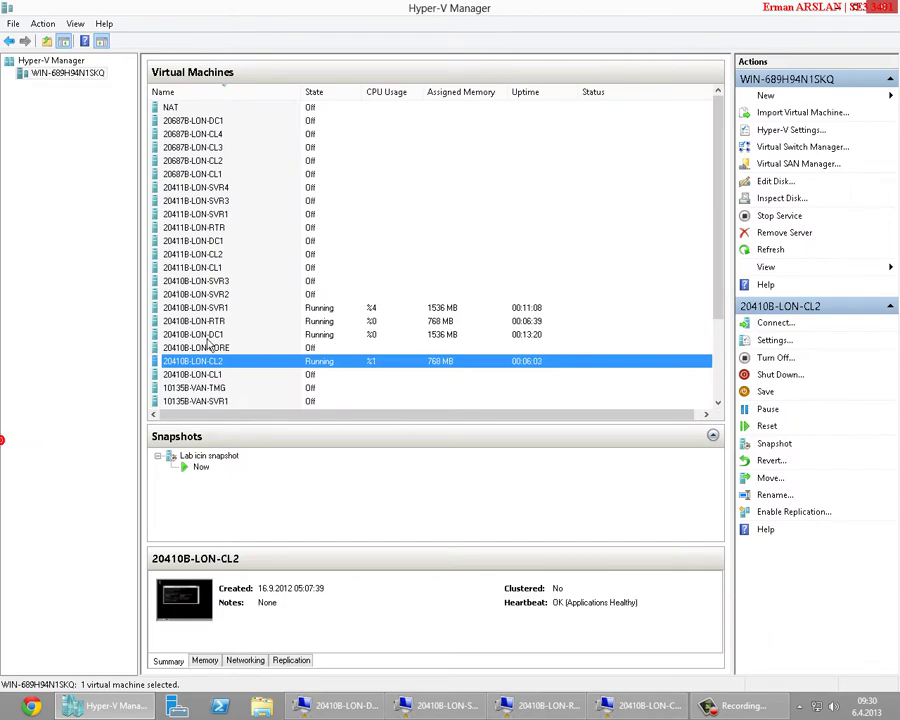
scroll(210, 338, down, 3)
scroll(210, 338, up, 2)
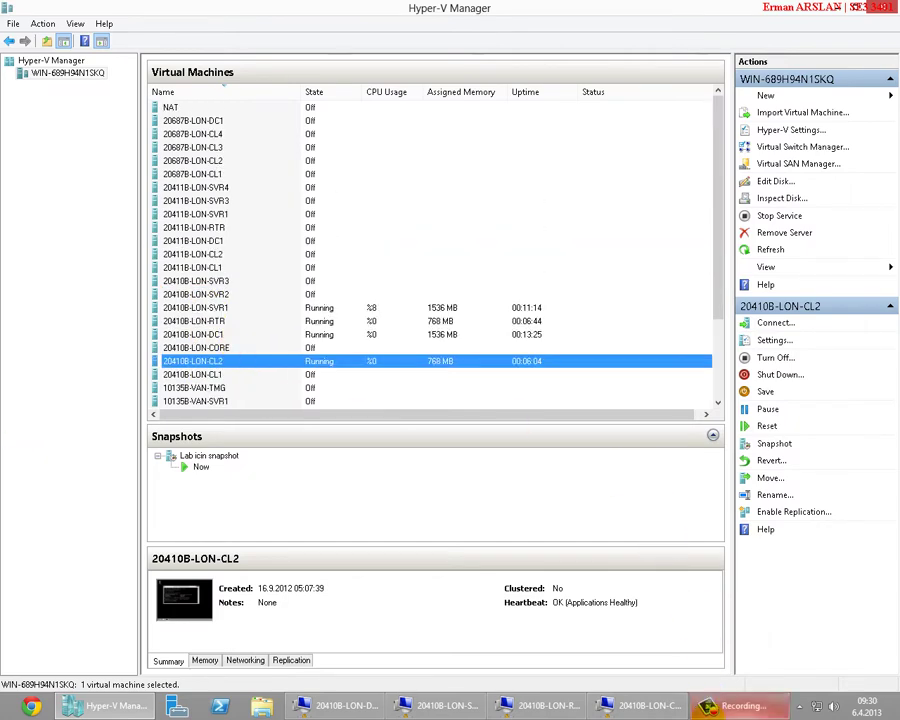
click(640, 705)
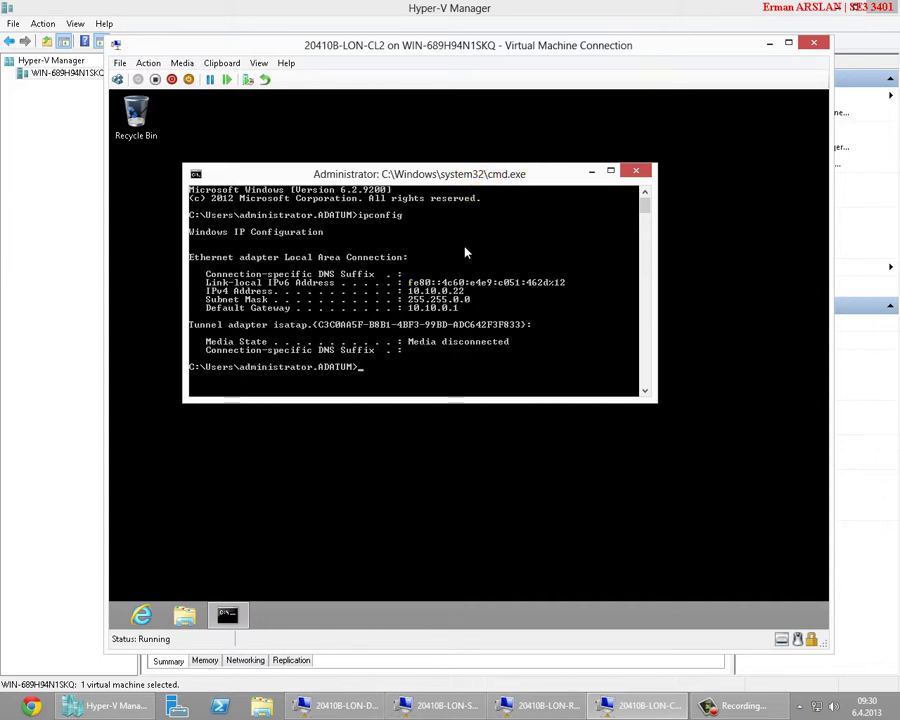
click(440, 706)
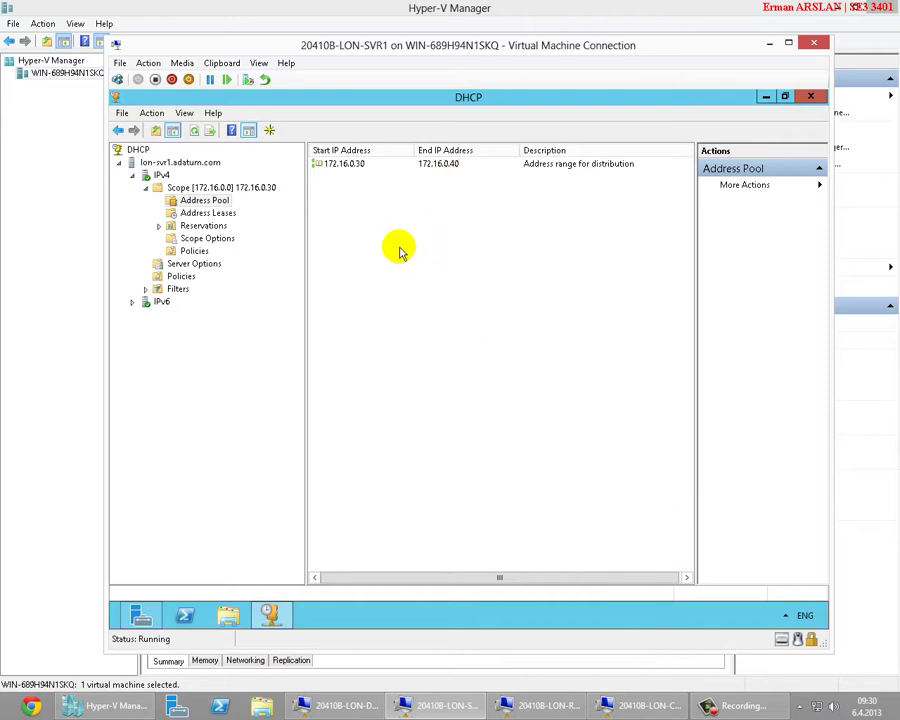
click(630, 708)
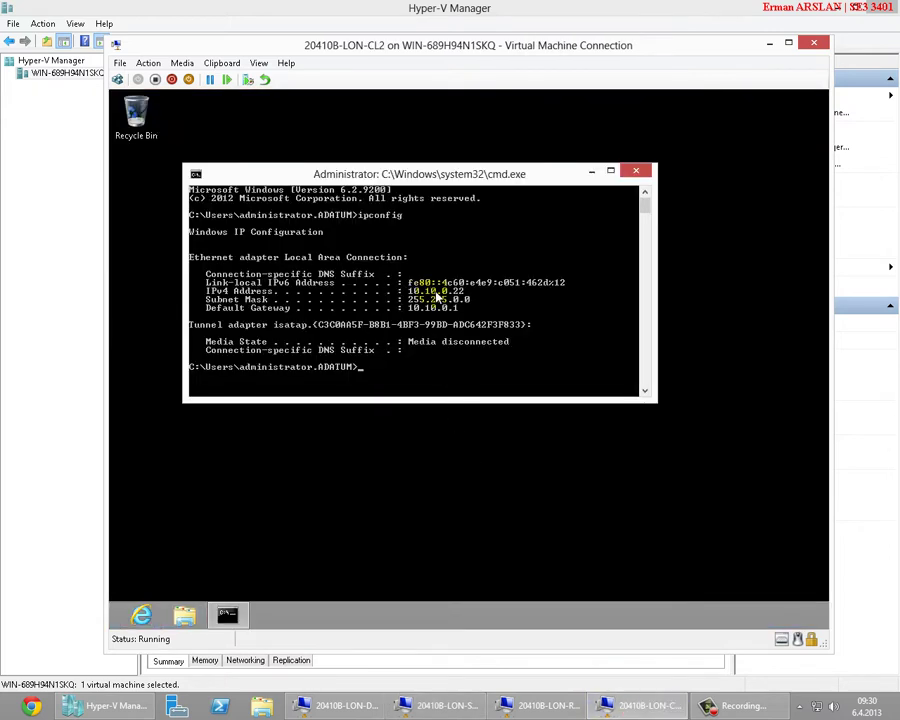
click(896, 703)
Restore LON-CL2's window, cross out the 172.16.0.31 note and underline the 10.10.0 address
click(639, 706)
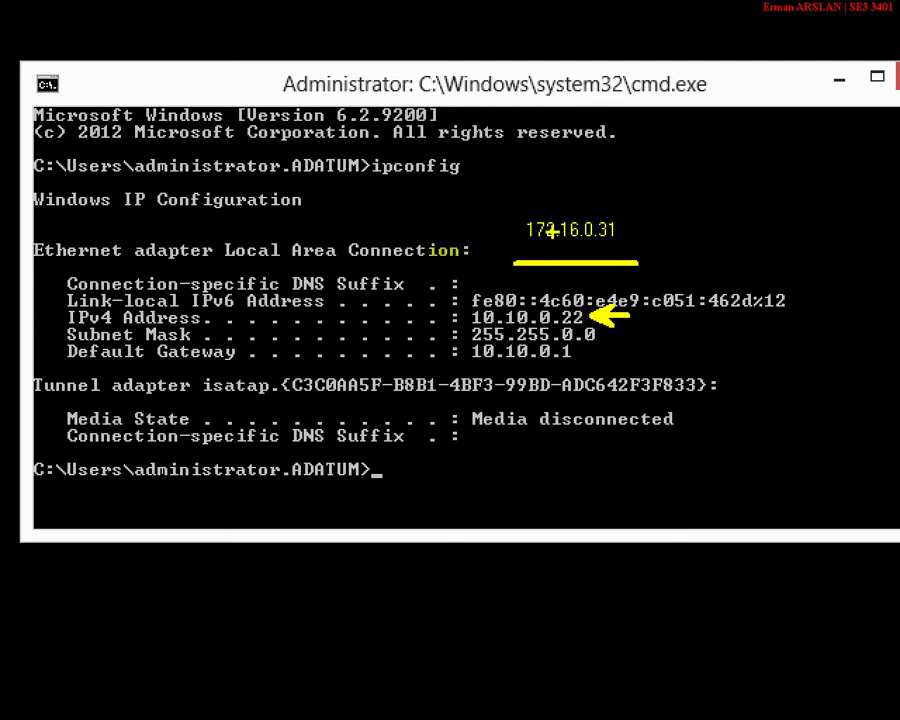
drag(655, 212, 638, 259)
drag(625, 214, 680, 260)
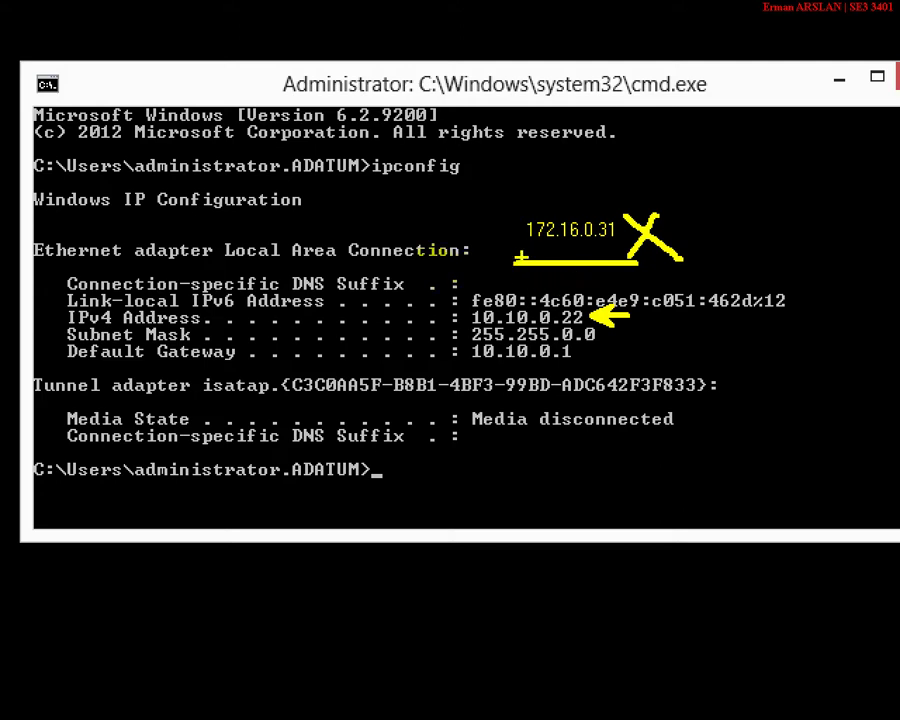
drag(524, 248, 612, 248)
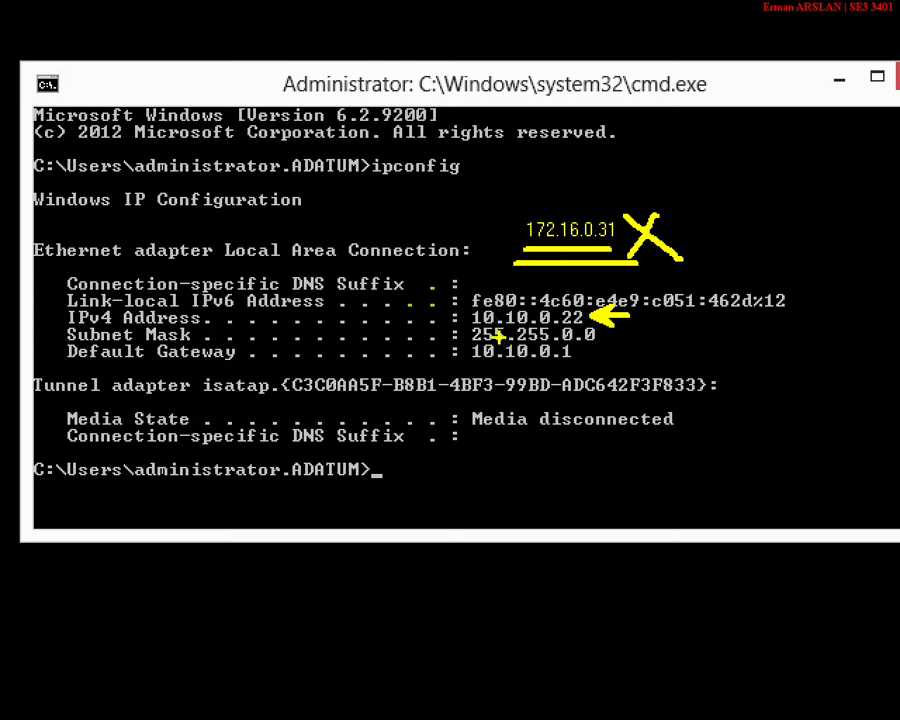
drag(475, 325, 551, 324)
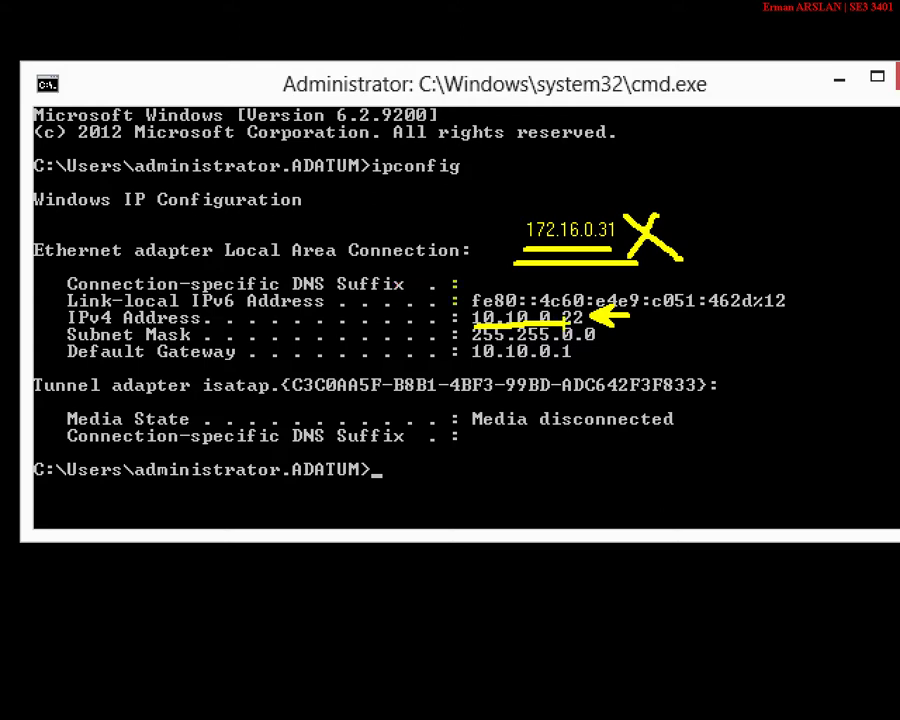
Box the 172.16.0.31 note, type the 10.10.0.30–10.10.0.40 range, mark Media disconnected, then exit ZoomIt
drag(516, 201, 519, 266)
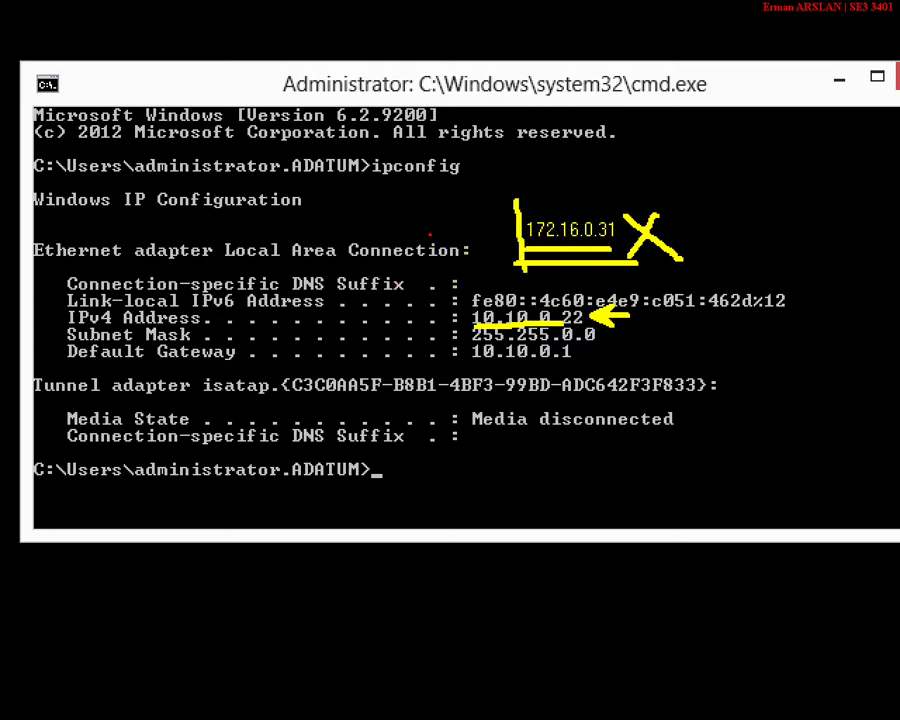
mouse_move(516, 194)
mouse_down()
mouse_move(574, 192)
mouse_move(633, 236)
mouse_move(633, 265)
mouse_up()
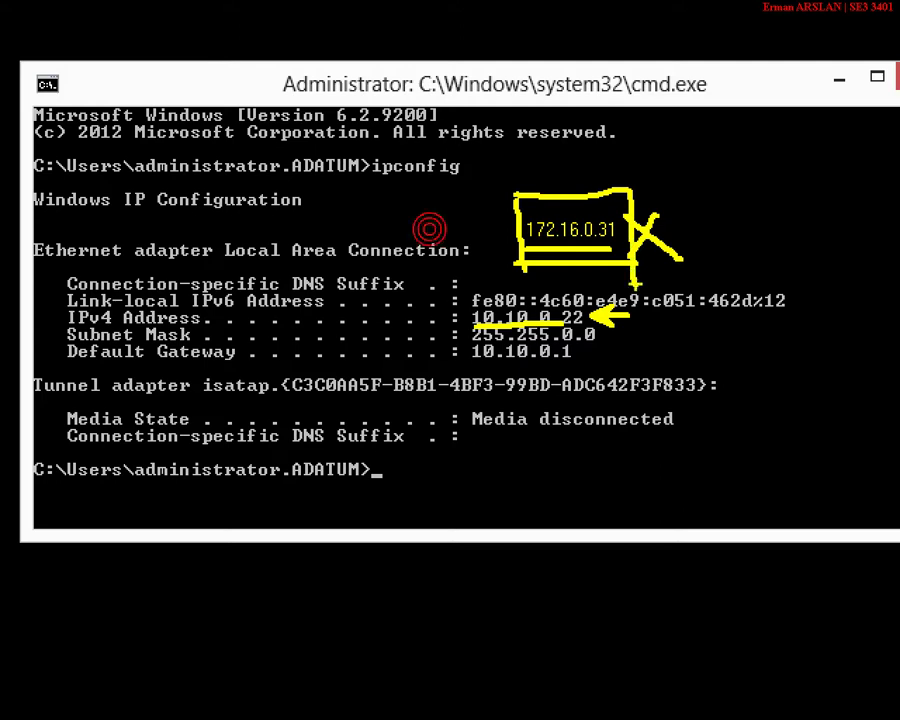
drag(648, 190, 560, 285)
drag(525, 200, 650, 250)
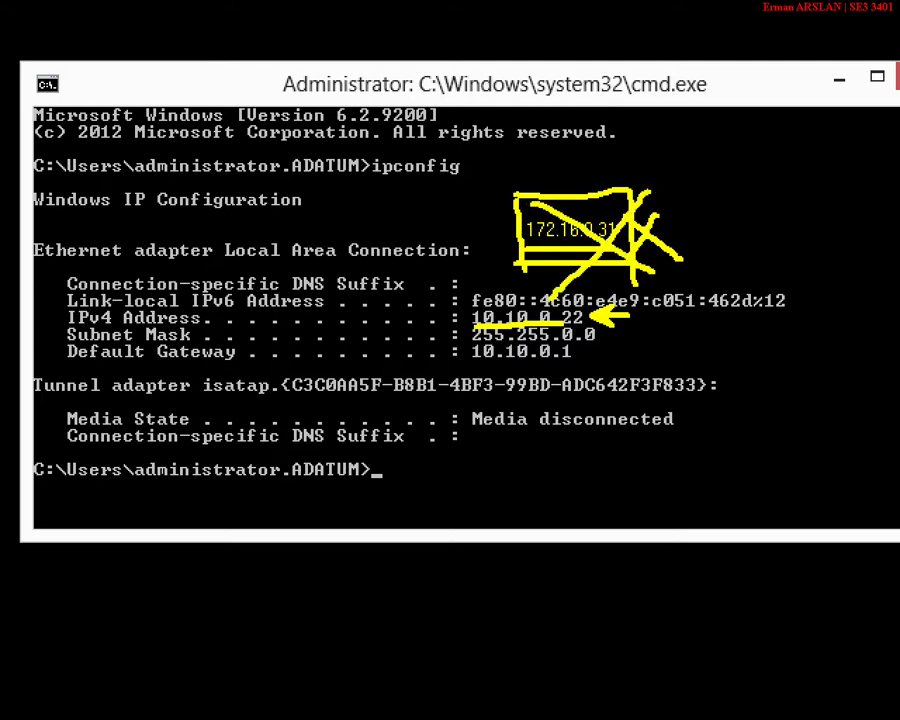
key(ctrl+z)
key(ctrl+z)
key(ctrl+z)
key(ctrl+z)
key(ctrl+z)
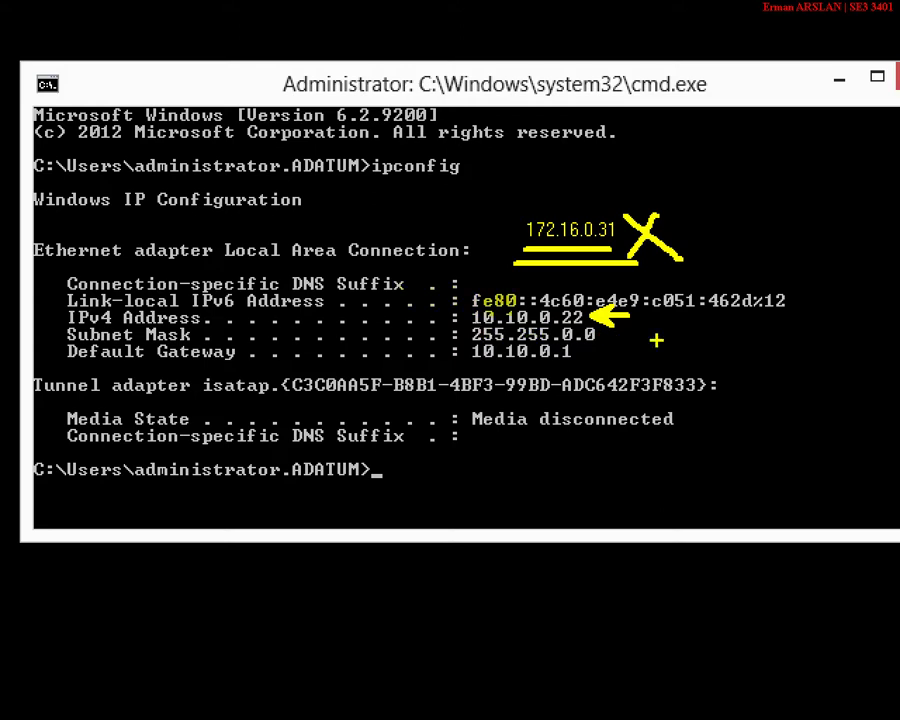
text(10.10)
text(.0.30109)
text(.10.0.40)
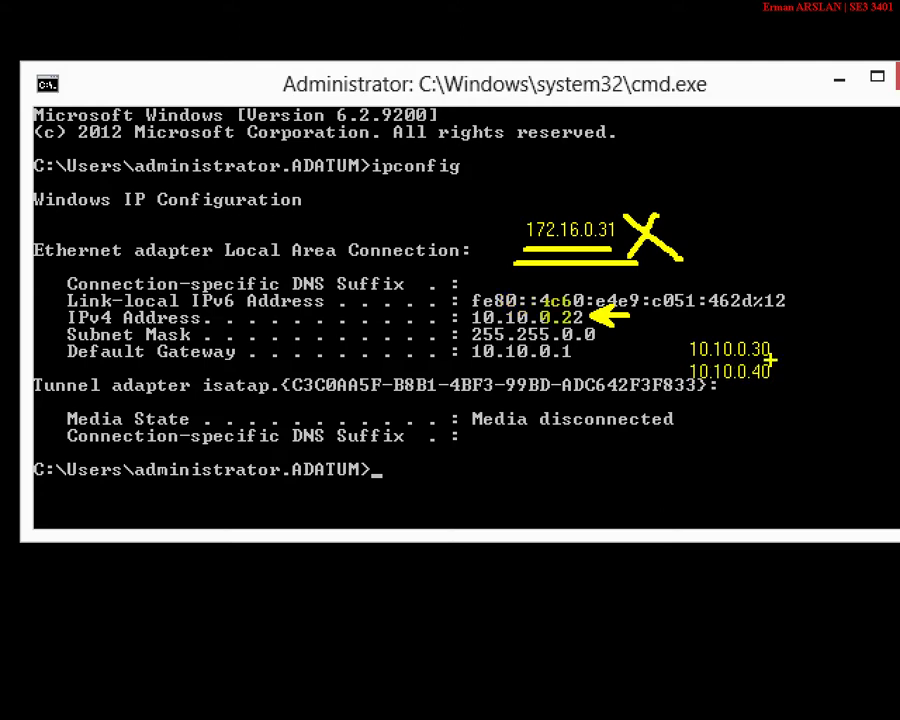
drag(676, 411, 797, 404)
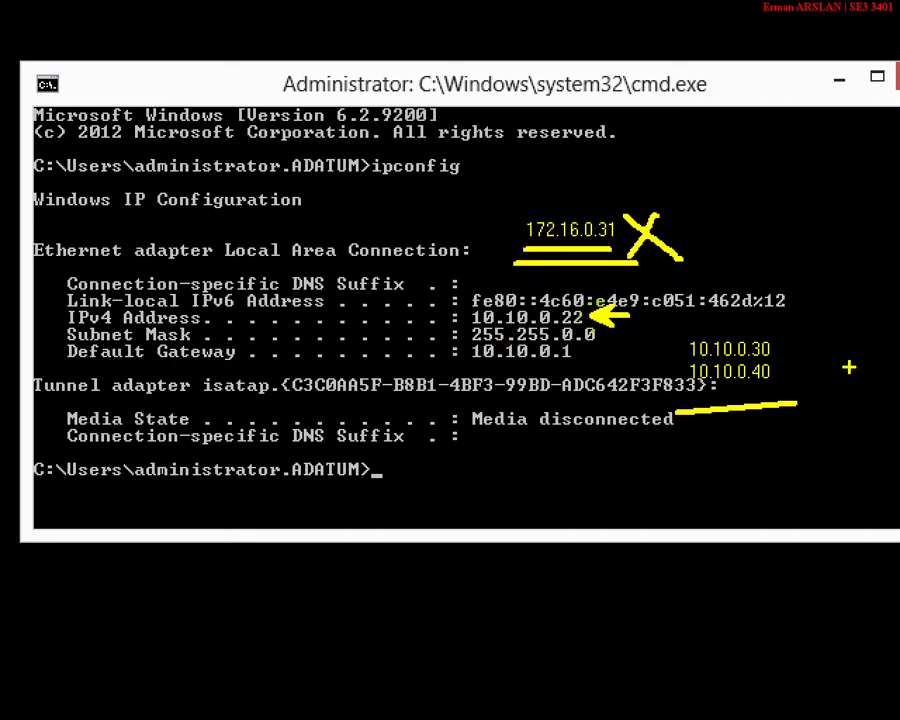
key(Escape)
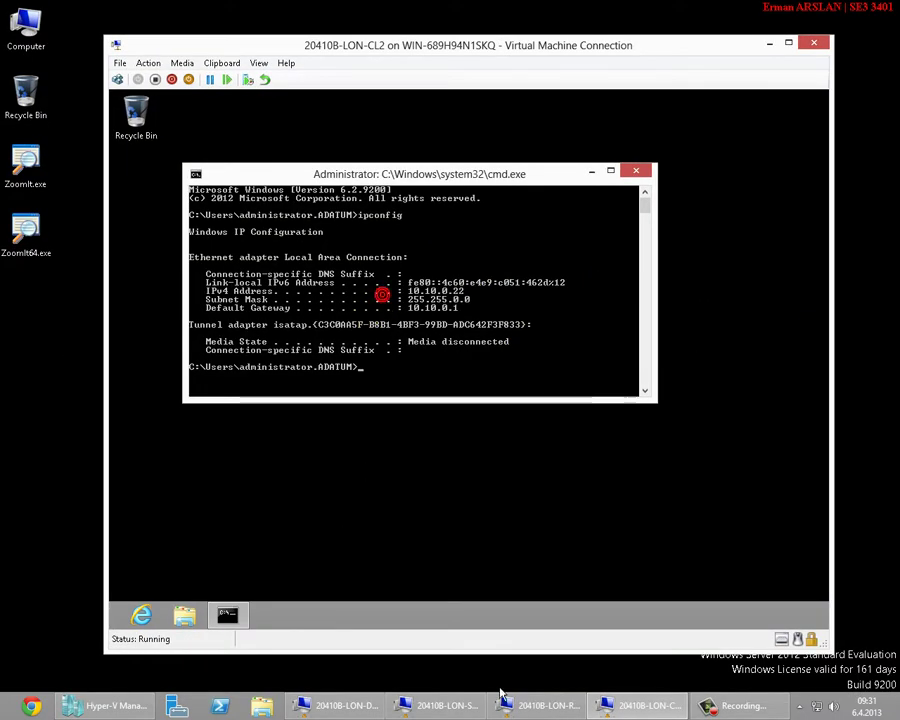
Switch between the VM windows to bring LON-SVR1's DHCP console to the front
click(440, 705)
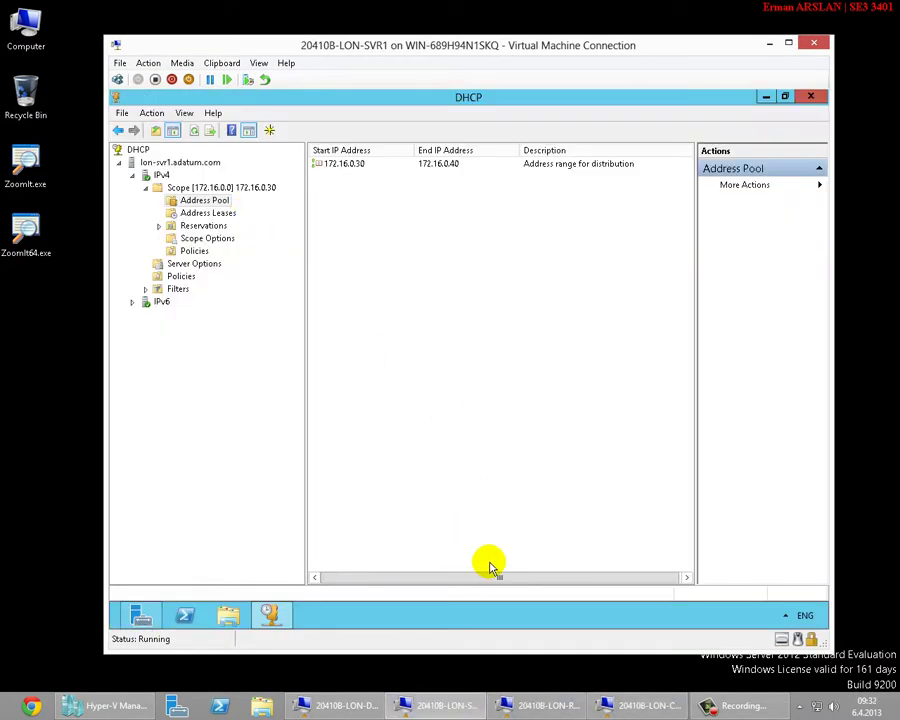
click(640, 705)
click(344, 705)
click(432, 706)
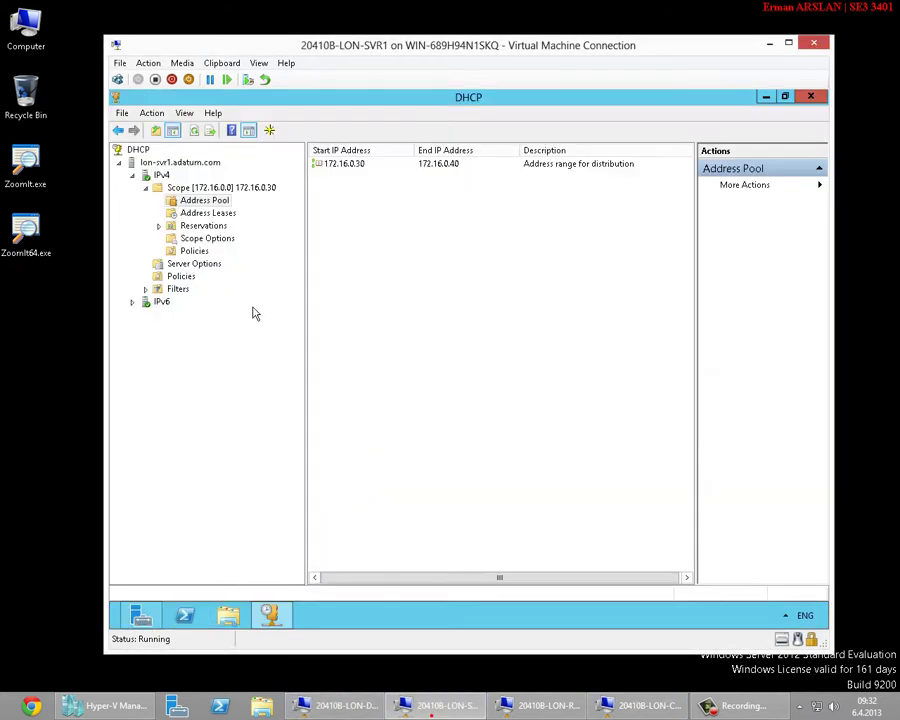
Start a New Scope Wizard on IPv4 and name the scope 'sadsadasdasdasdsa'
right_click(166, 175)
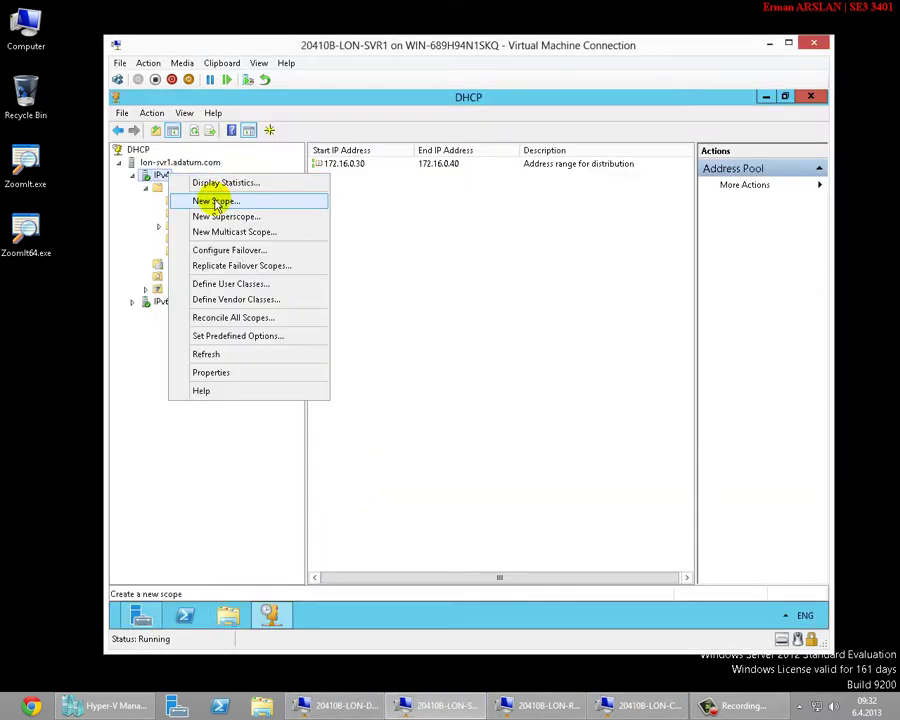
click(215, 202)
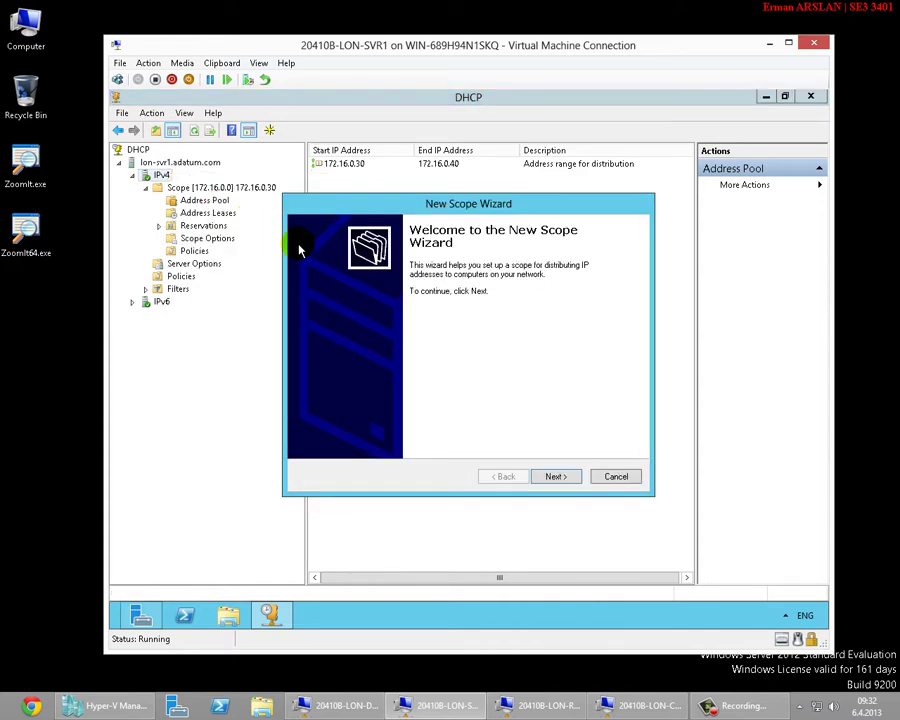
click(567, 476)
text(sadsadasdasdasdsa)
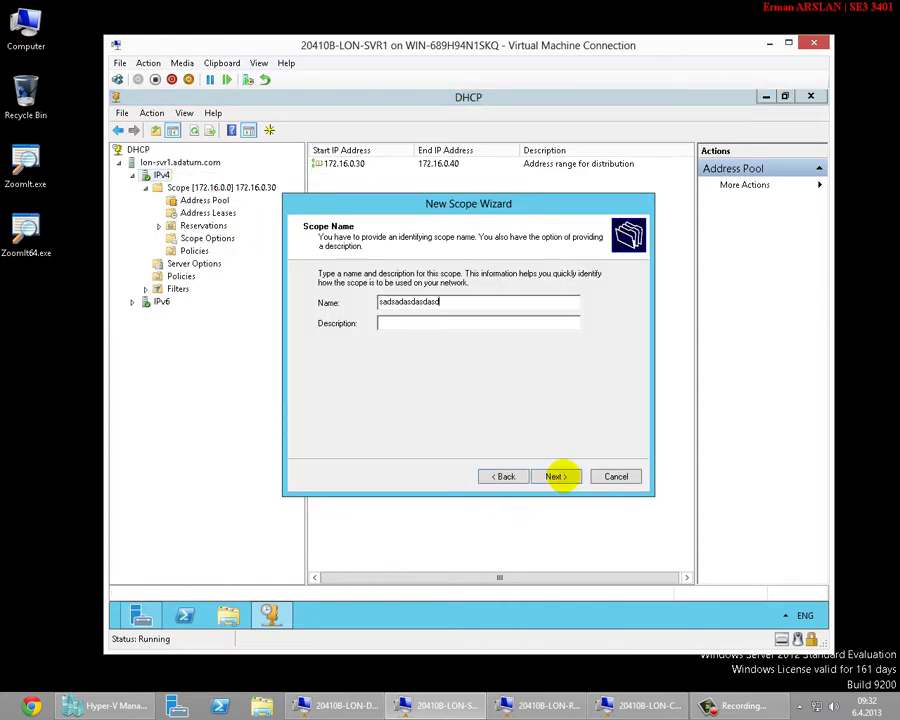
click(557, 477)
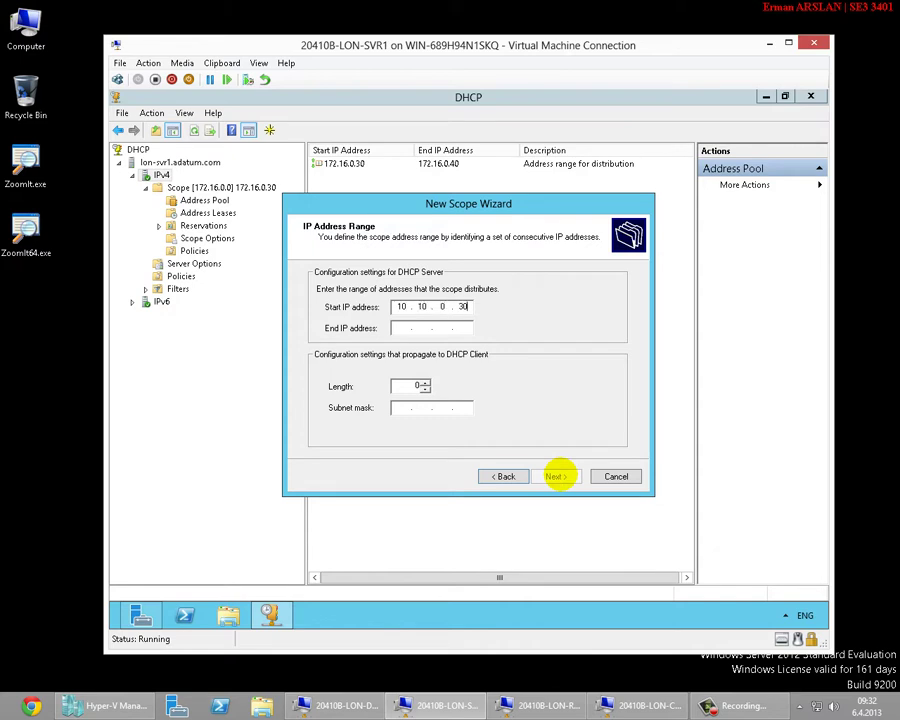
Set the scope range 10.10.0.30–10.10.0.40 with prefix length 16 (mask 255.255.0.0)
key(Tab)
text(1)
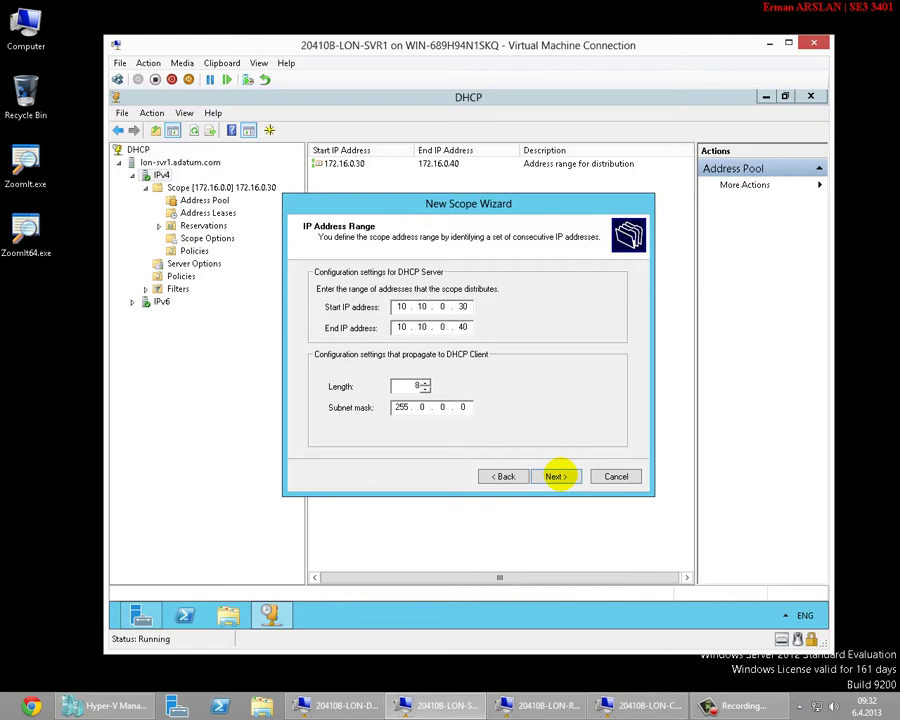
mouse_move(604, 706)
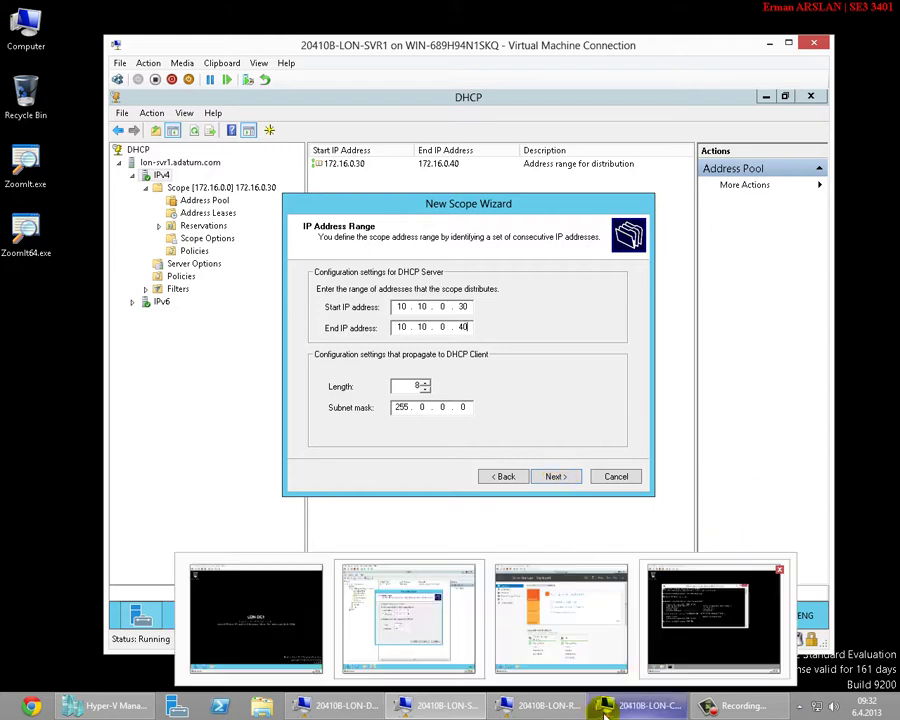
click(418, 408)
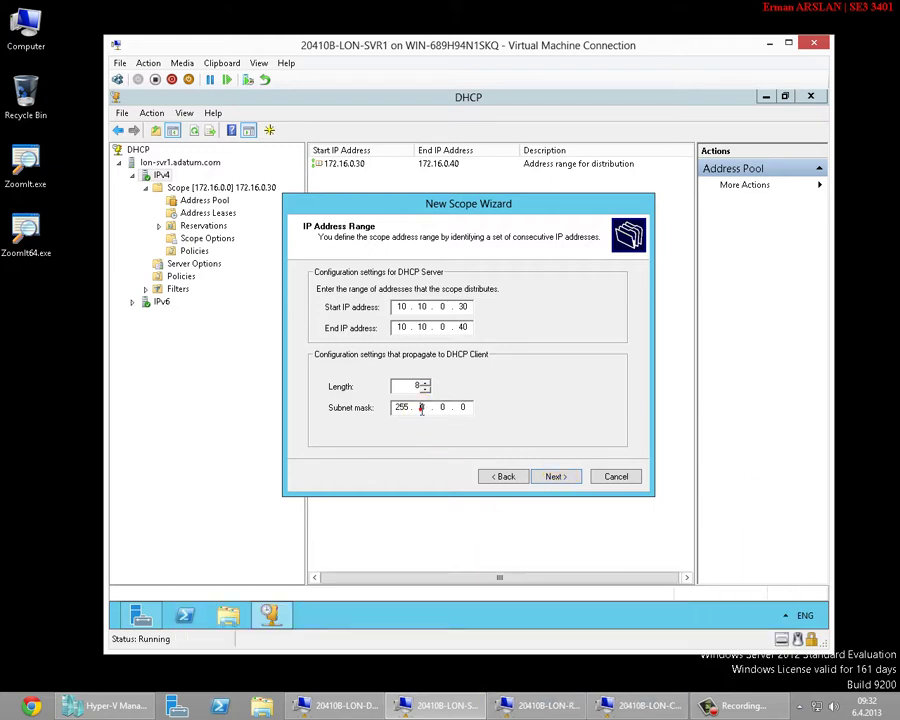
click(444, 407)
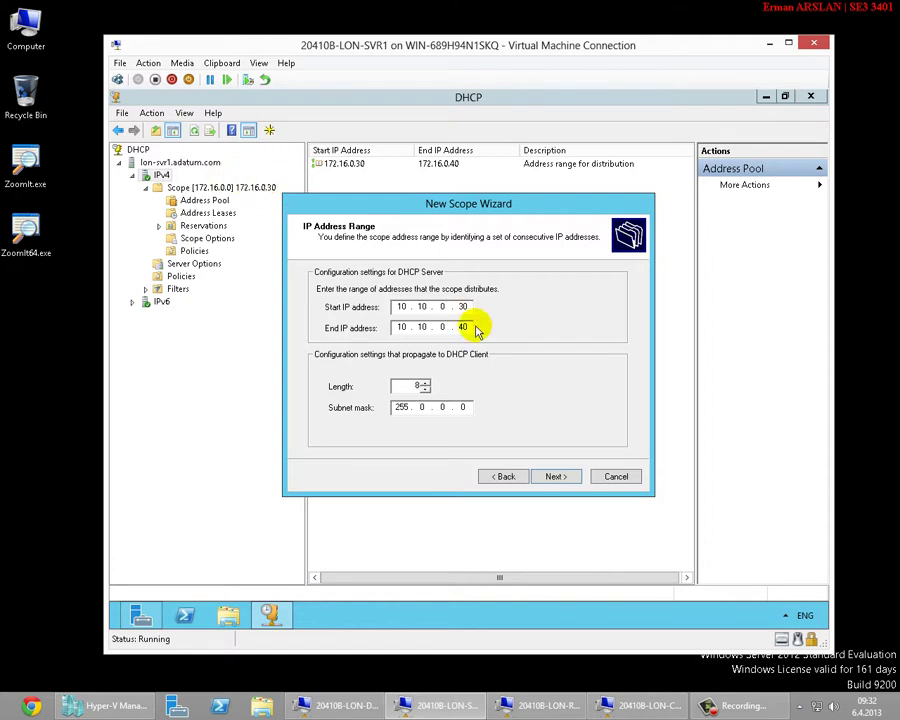
click(640, 706)
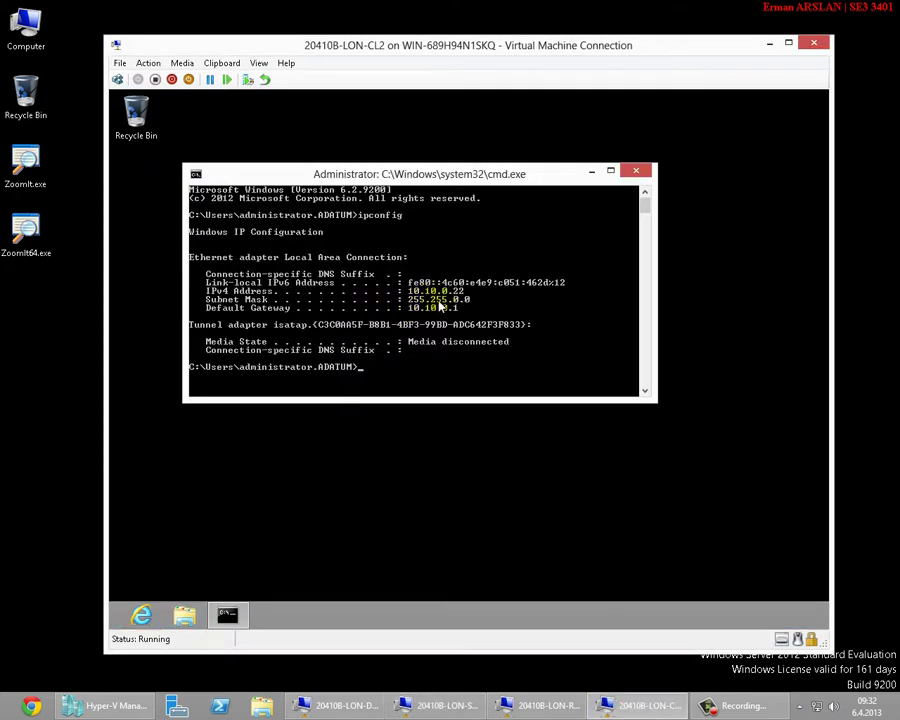
click(440, 706)
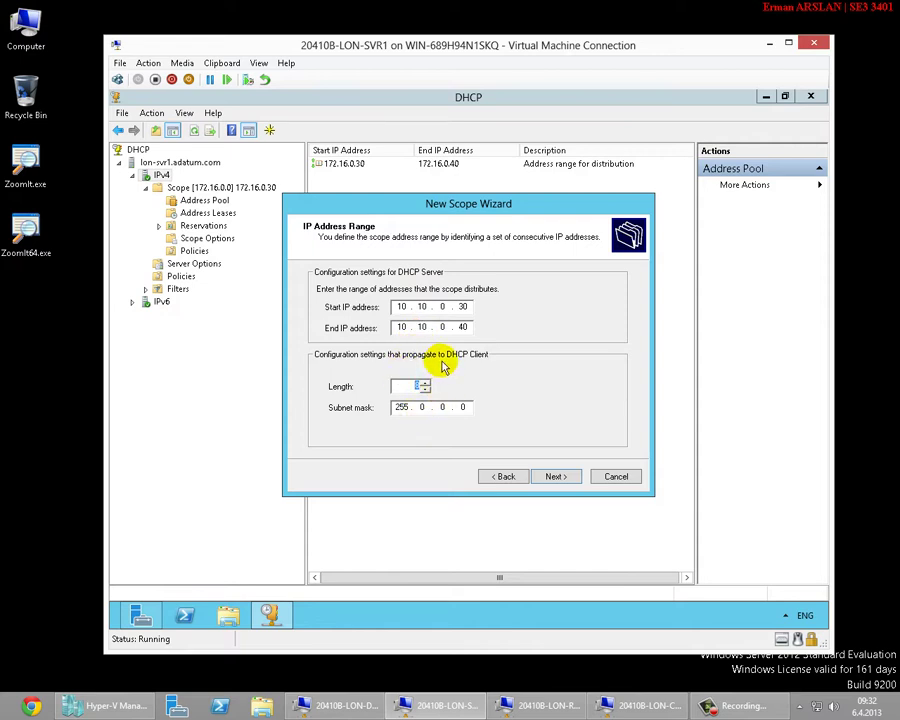
text(16)
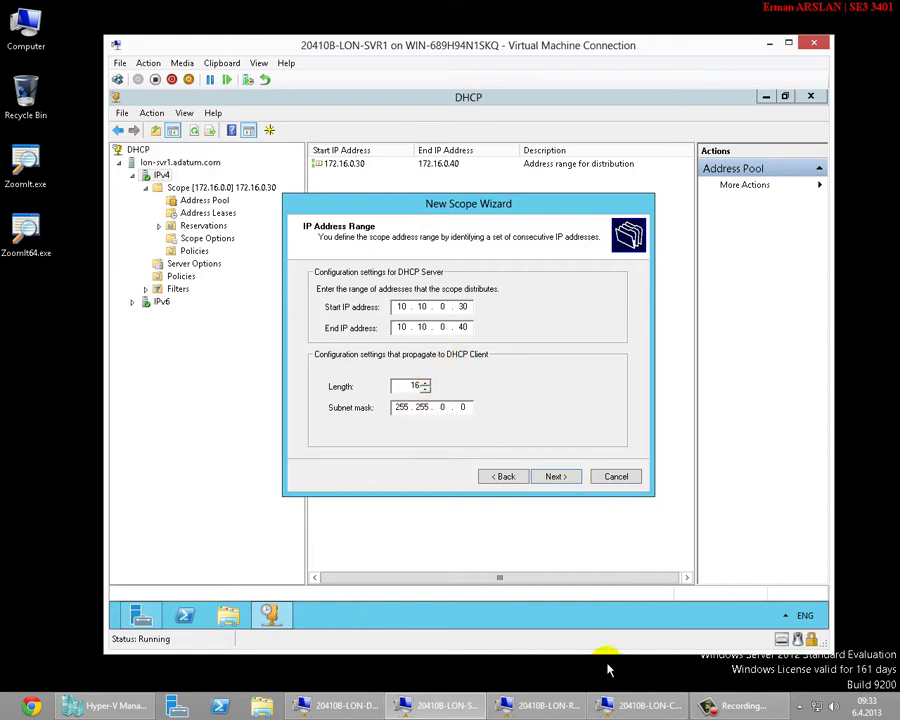
Accept the range, skip exclusions, keep the default lease, and choose to configure options now
click(555, 478)
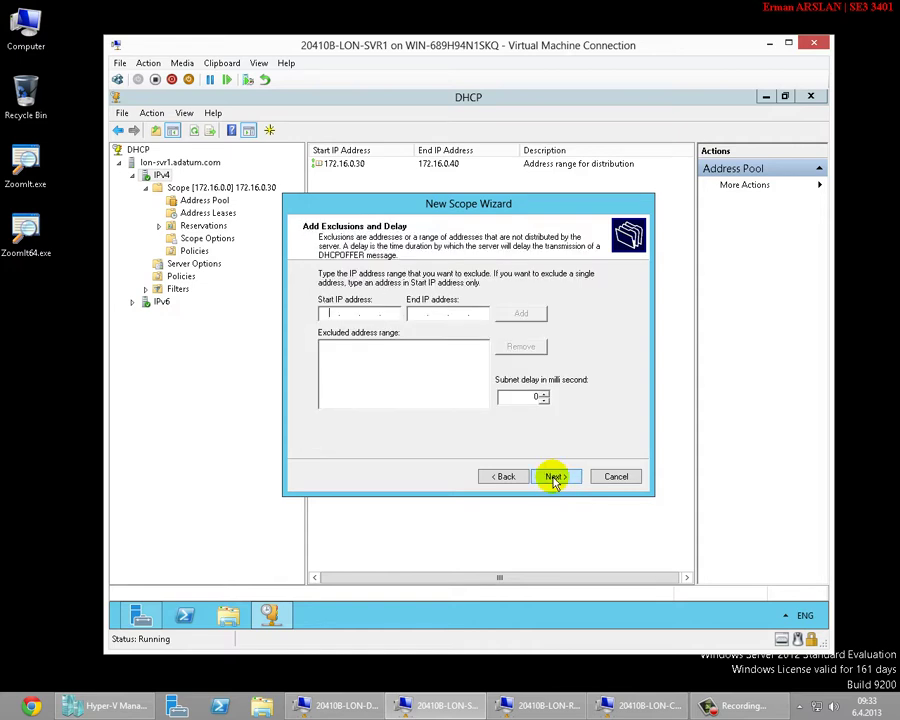
click(555, 478)
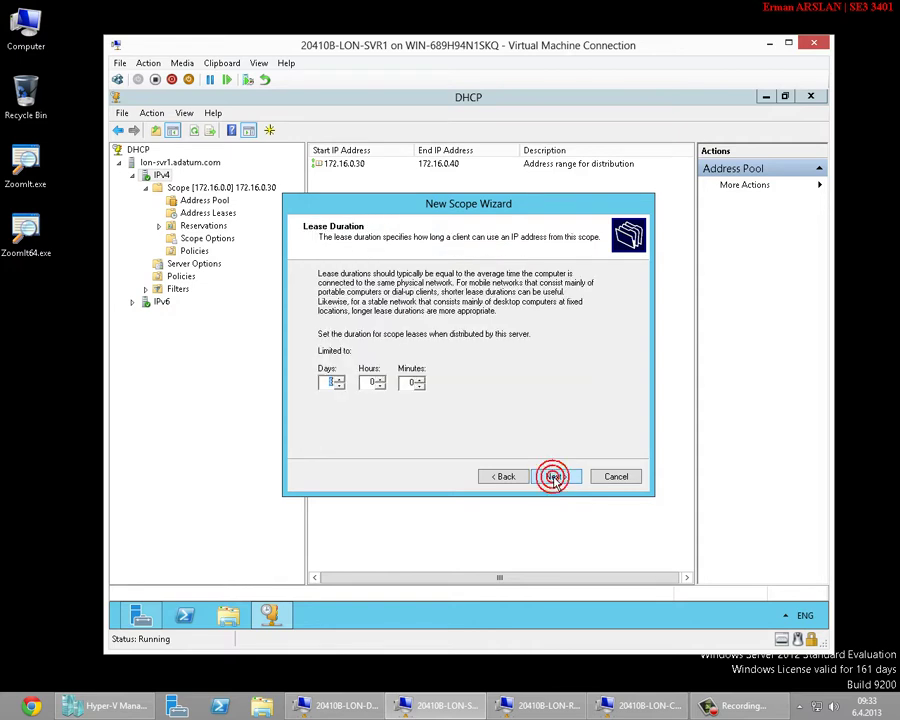
click(556, 478)
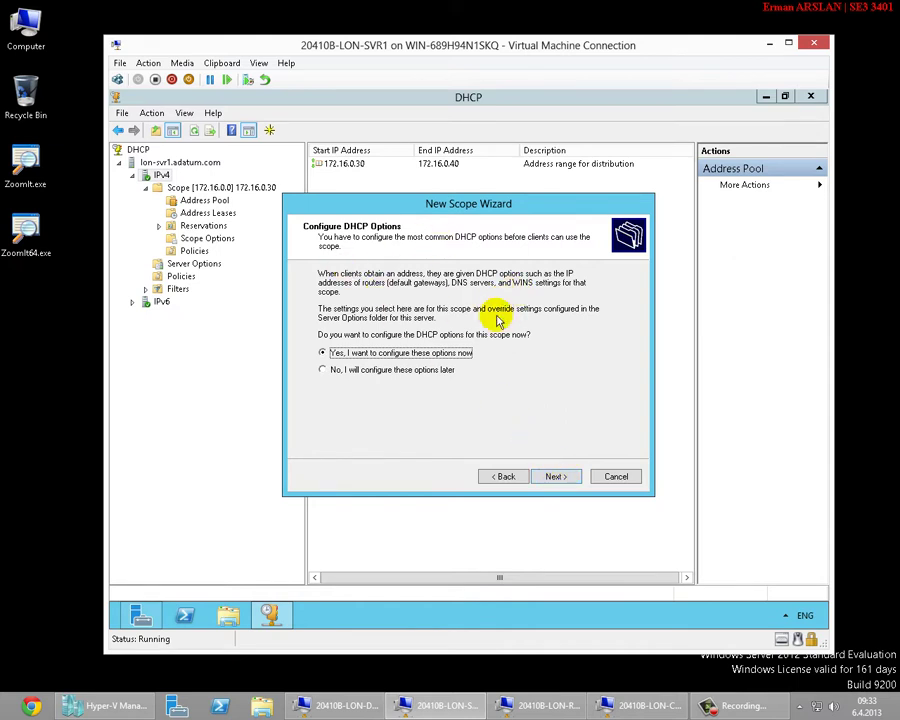
click(570, 480)
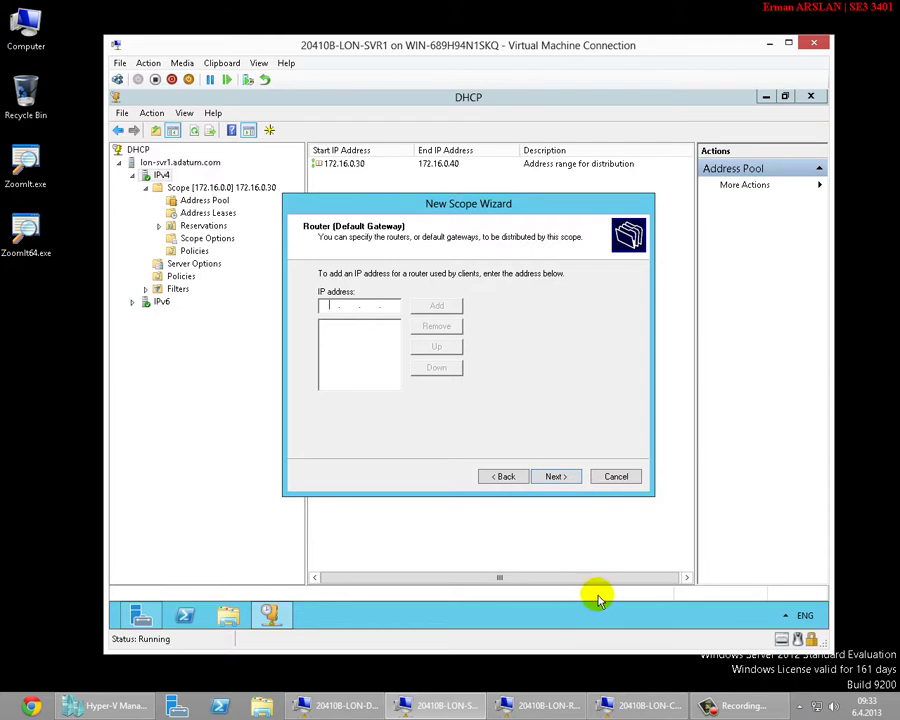
Add 10.10.0.1 as the default gateway and keep DNS server 172.16.0.10
click(680, 706)
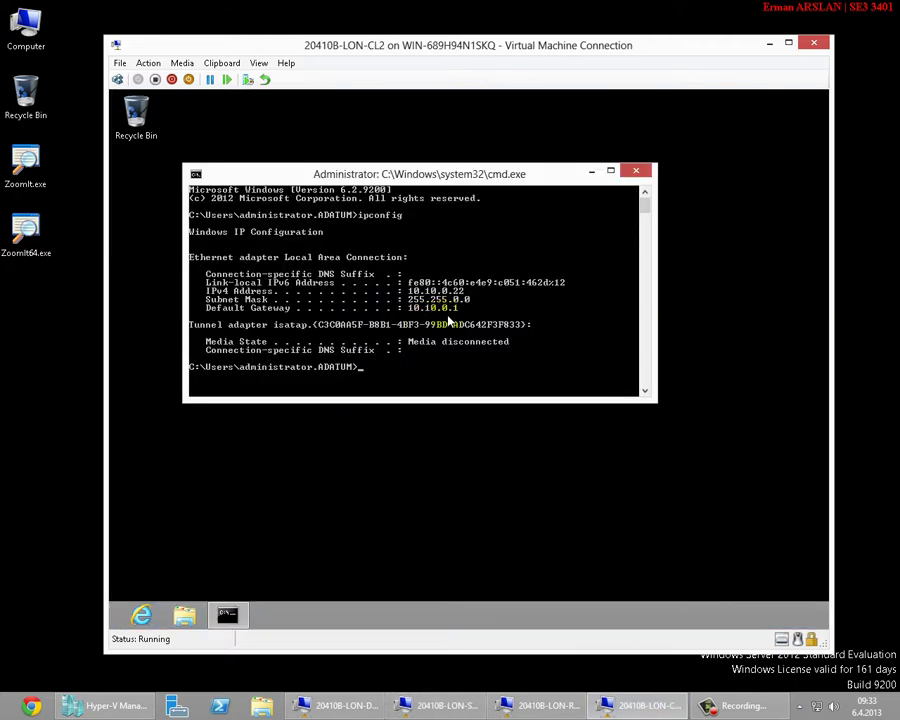
click(448, 706)
click(352, 330)
text(10.10.0.1)
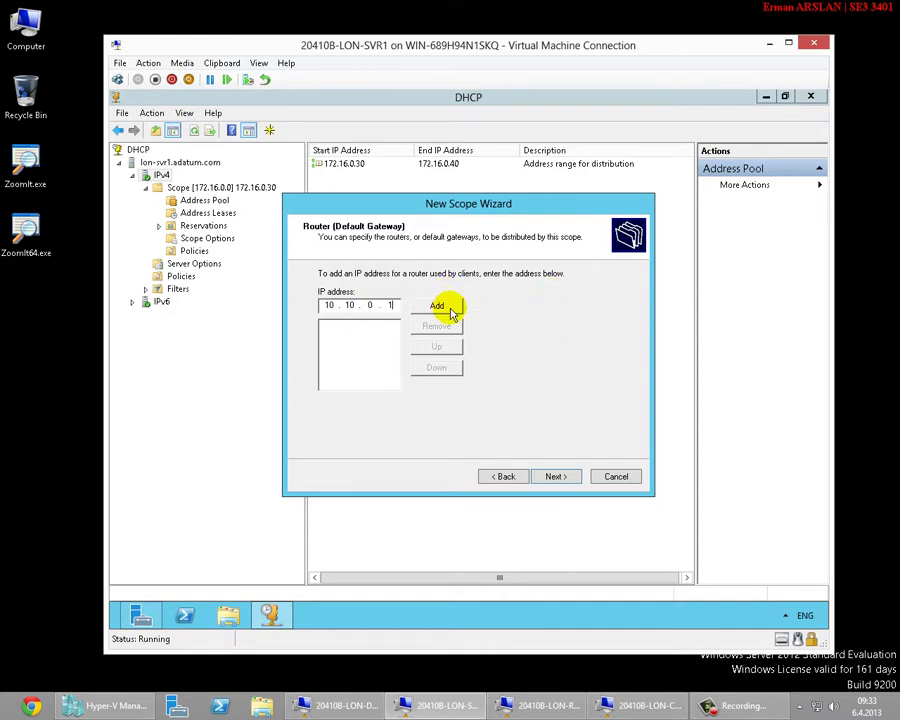
click(446, 304)
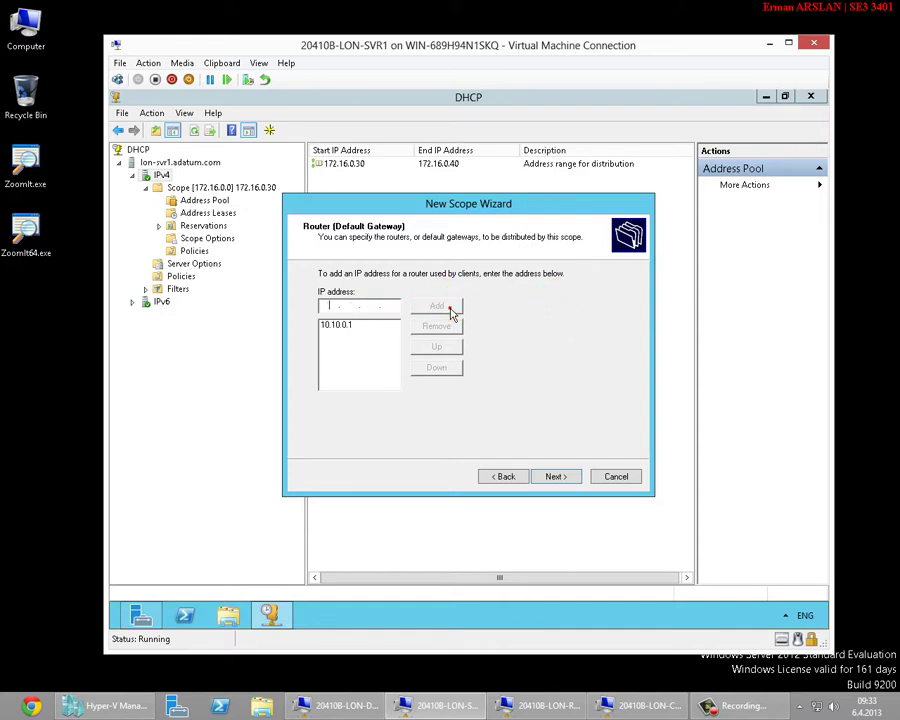
click(554, 477)
click(488, 380)
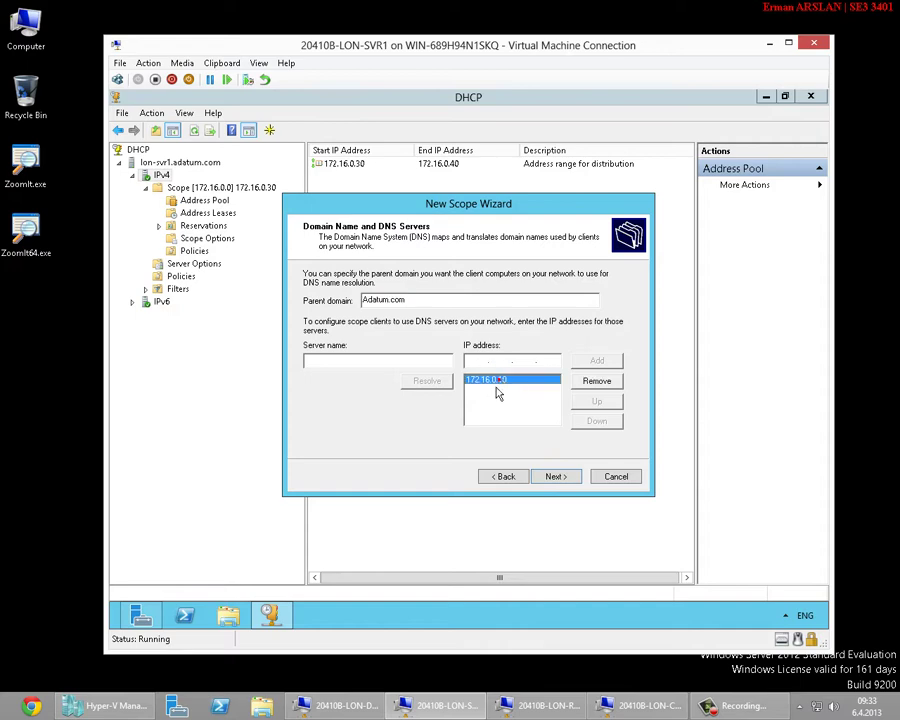
Run ipconfig /all on LON-CL2 to check its full IP configuration
click(645, 706)
key(Up)
text(/all)
key(Return)
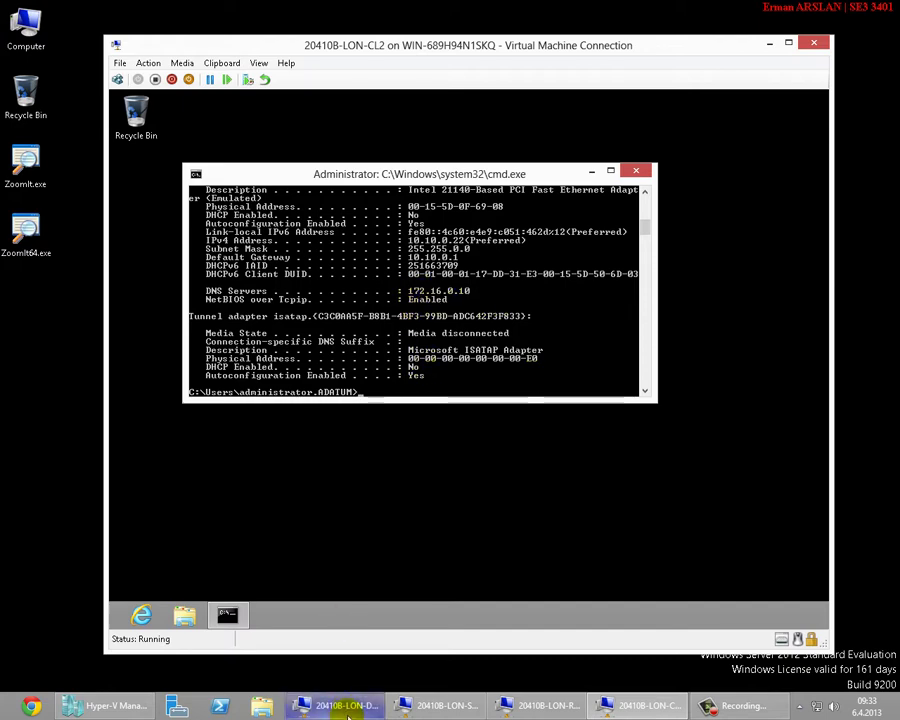
click(488, 705)
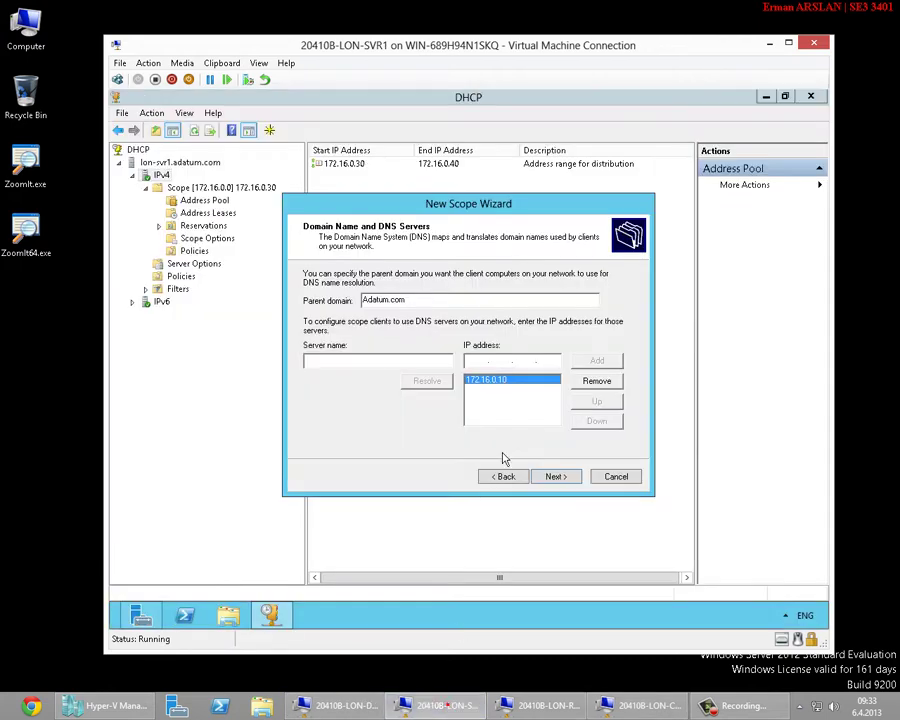
Skip WINS servers, activate the 10.10.0.0 scope now and finish the wizard
click(553, 478)
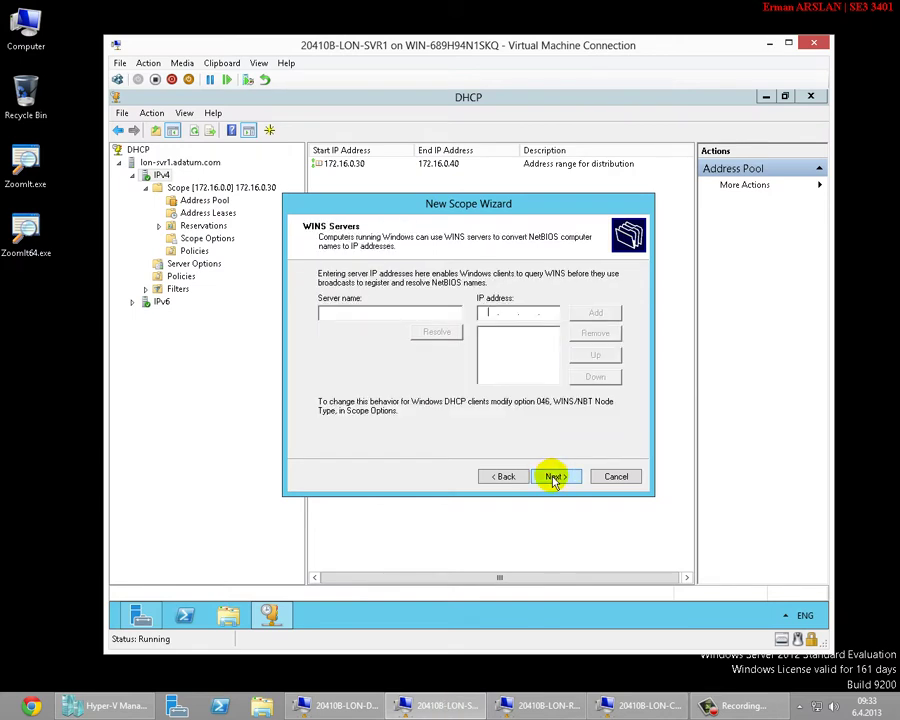
click(553, 478)
click(555, 478)
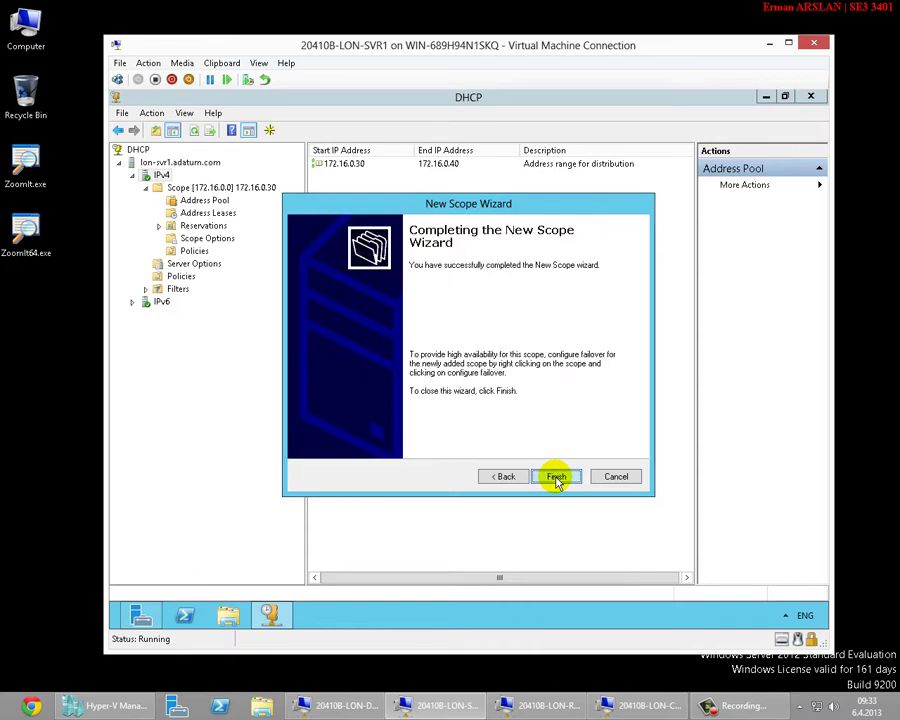
click(555, 477)
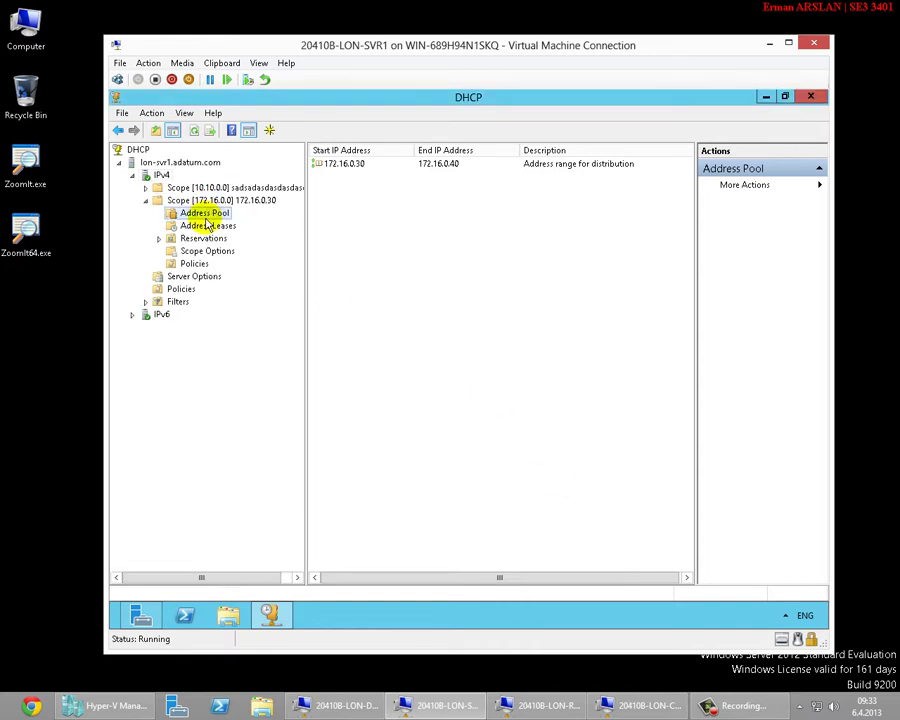
click(214, 188)
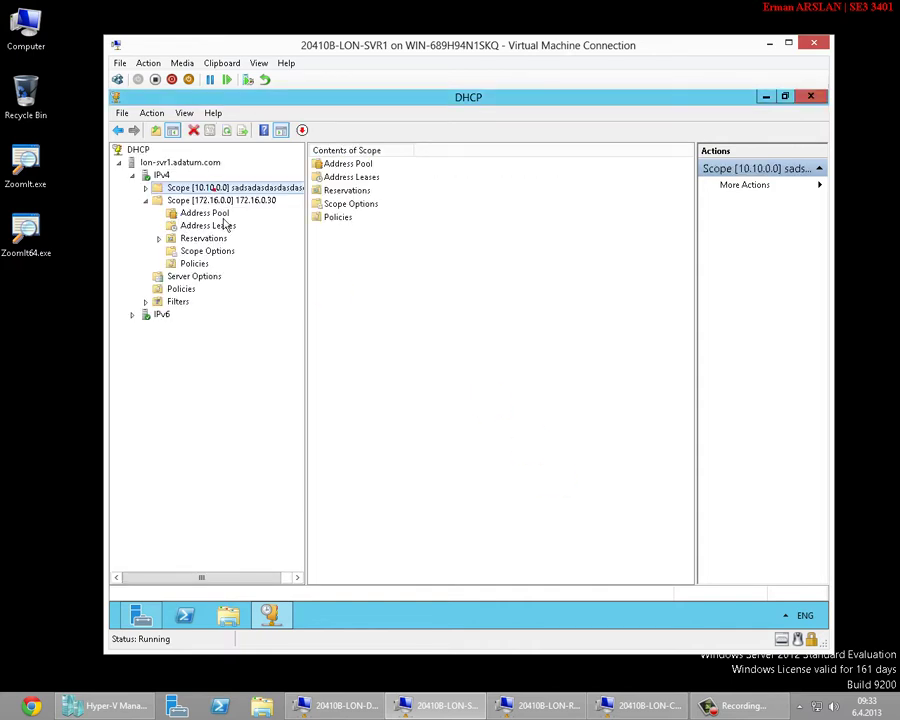
click(145, 187)
click(222, 201)
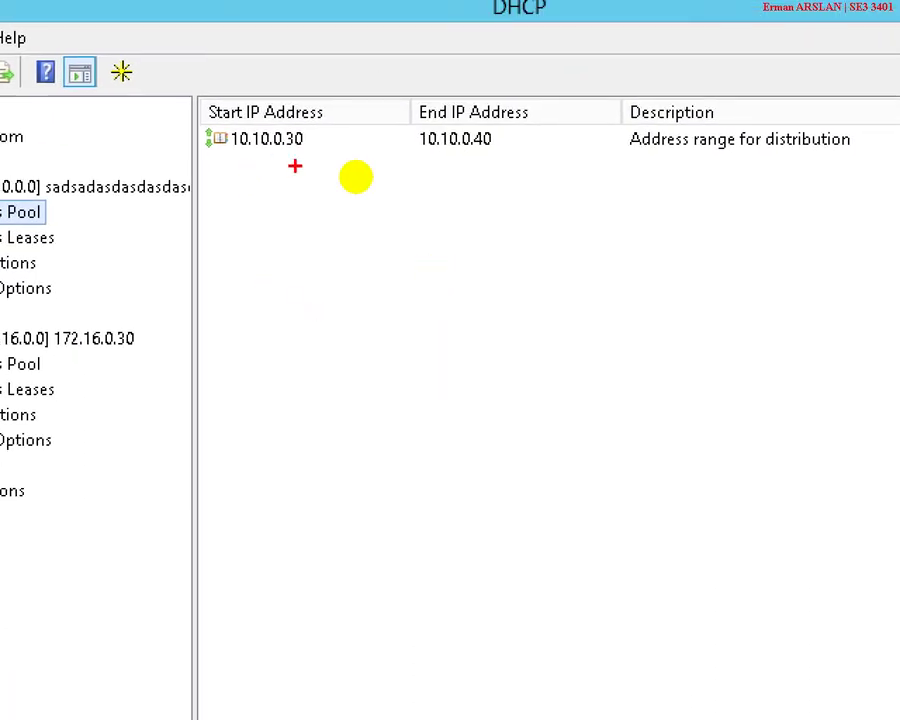
drag(198, 157, 510, 152)
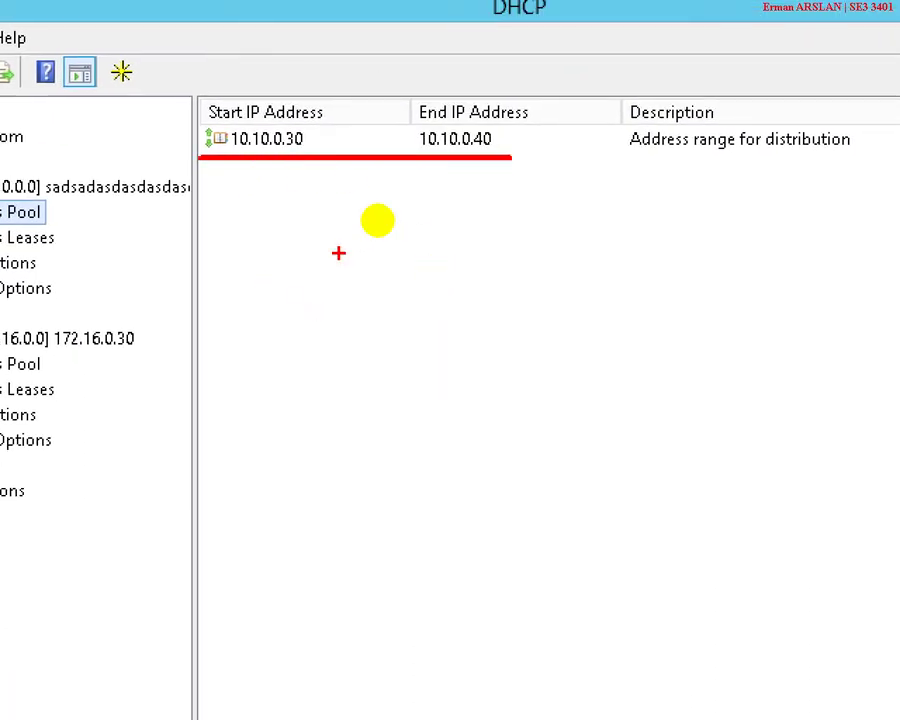
text(10.10)
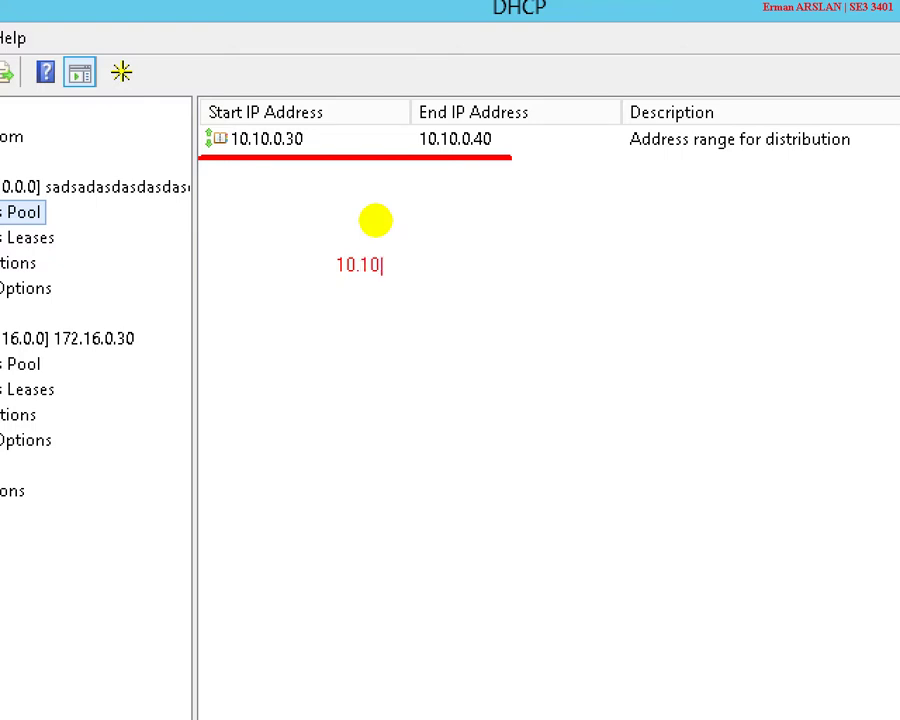
text(.0.1)
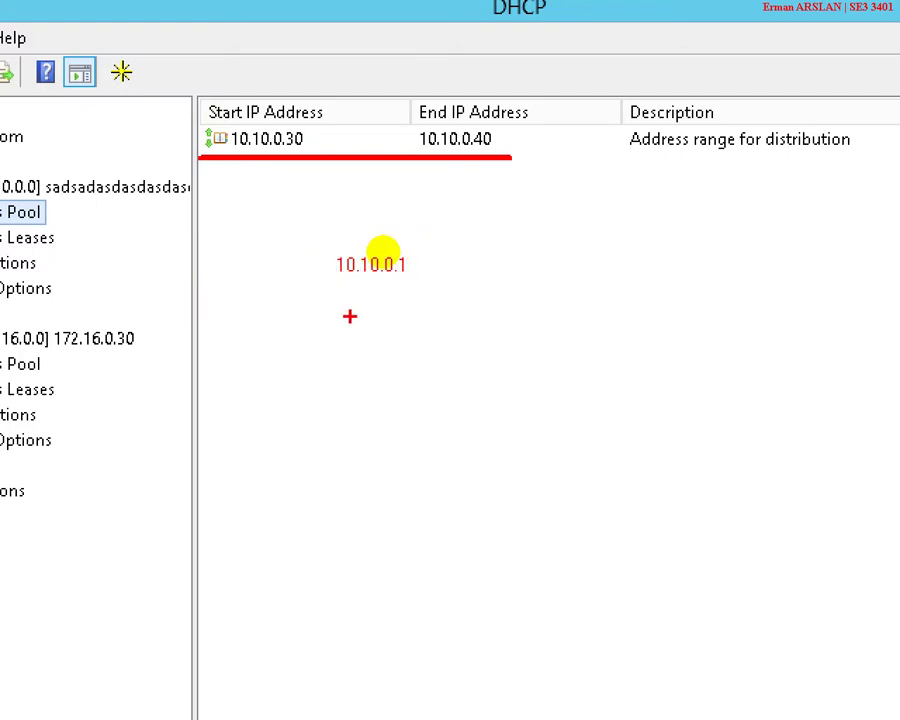
drag(292, 297, 434, 296)
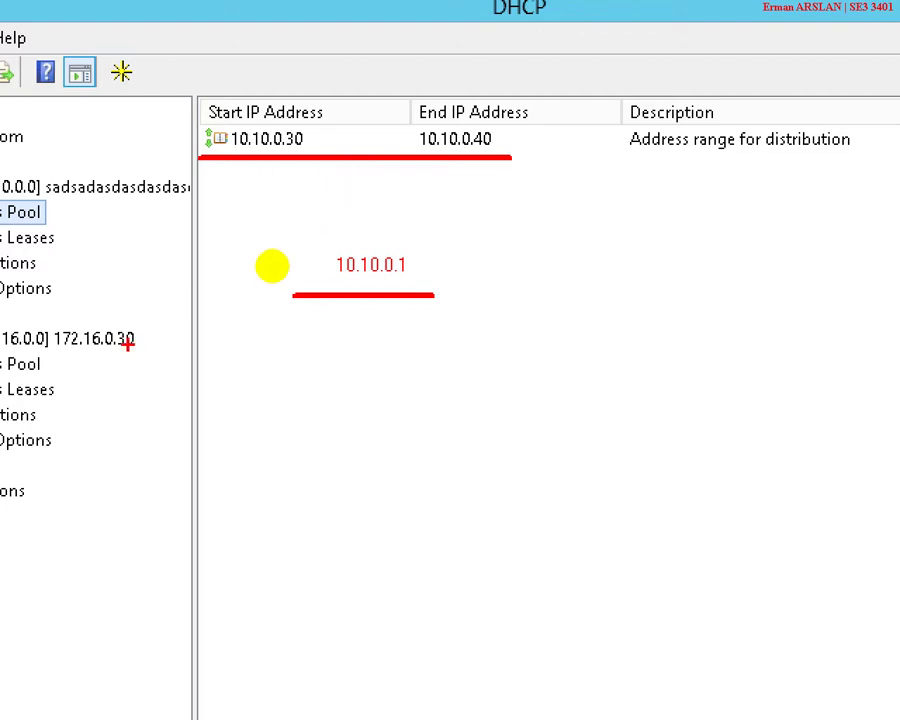
drag(137, 336, 203, 336)
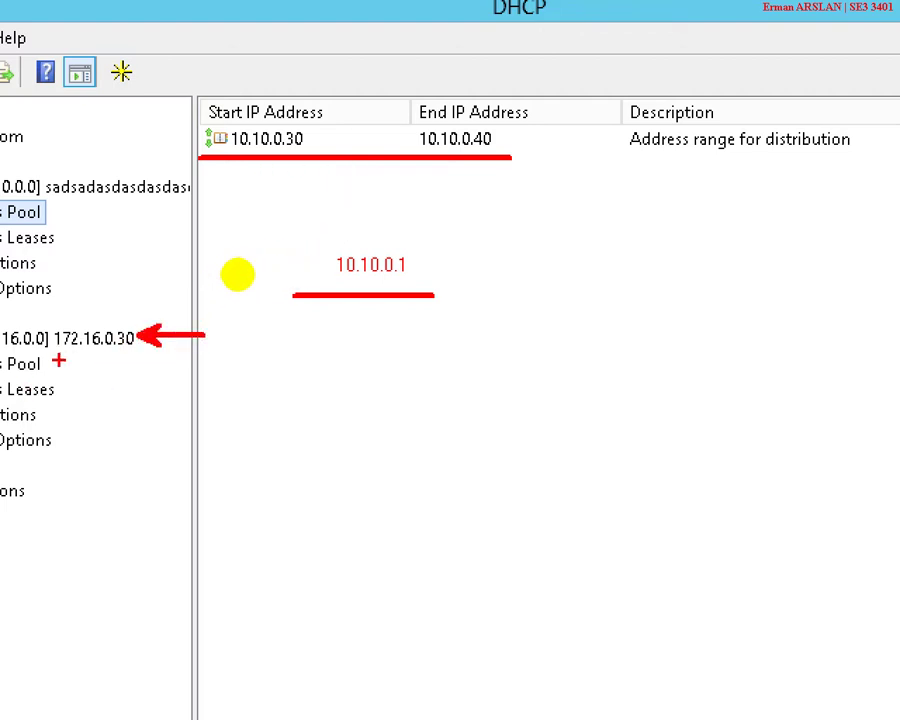
drag(50, 351, 102, 346)
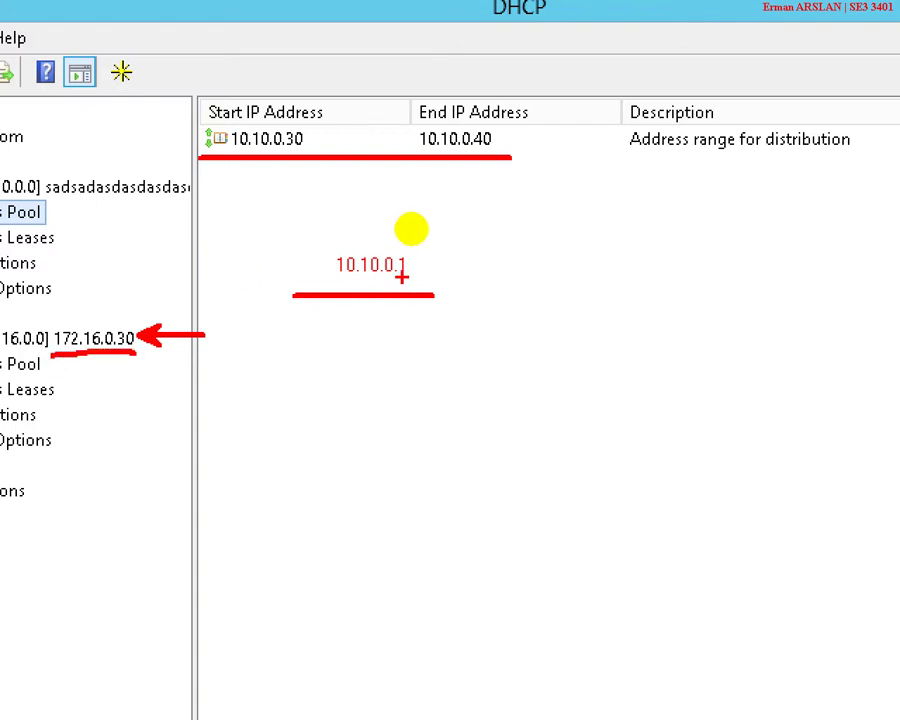
drag(416, 261, 570, 168)
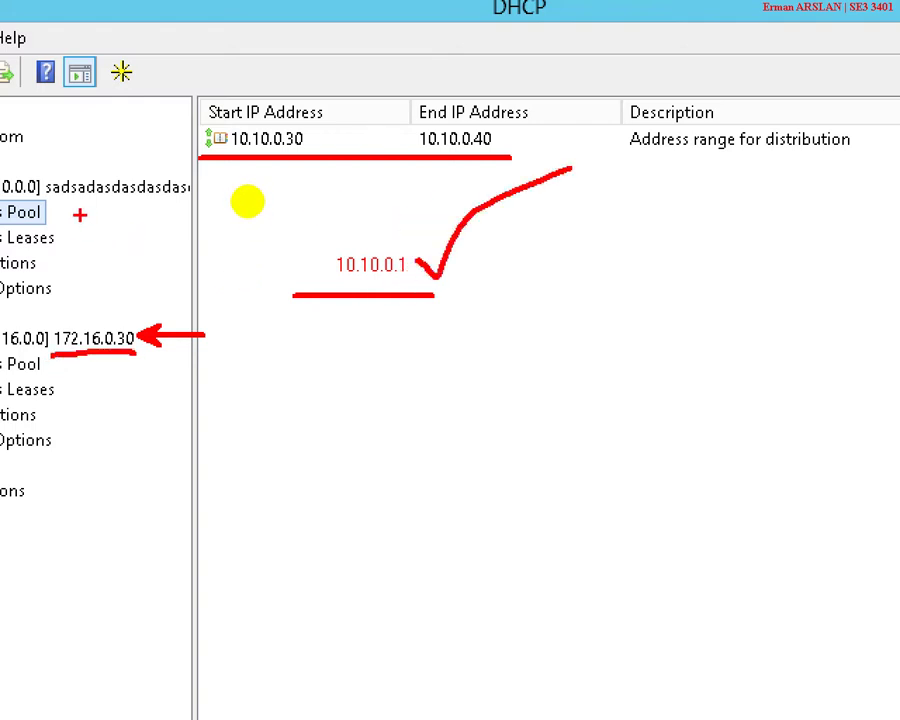
drag(62, 191, 89, 246)
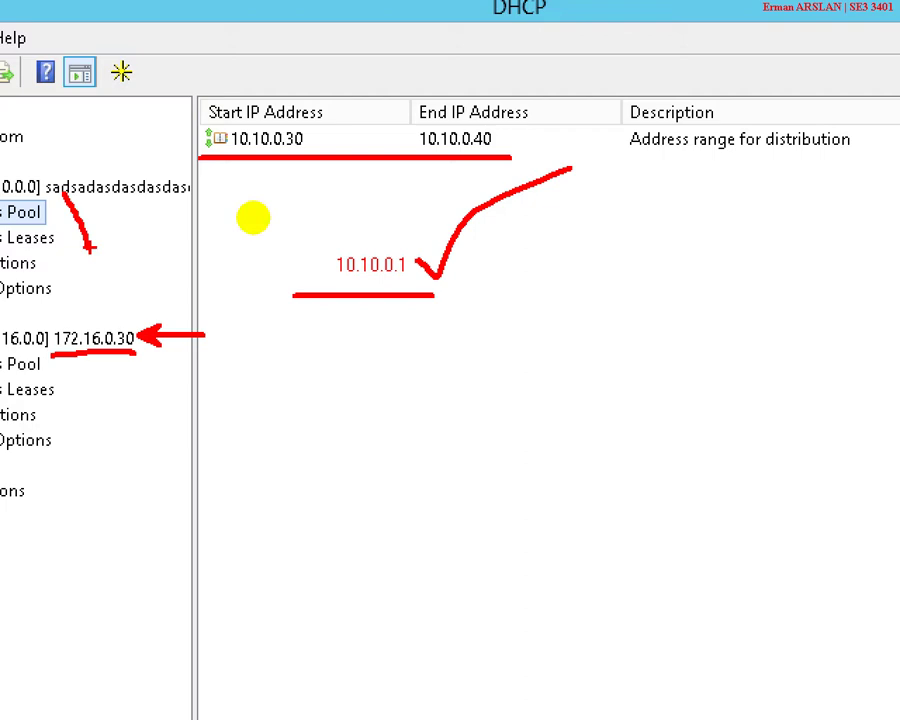
key(Escape)
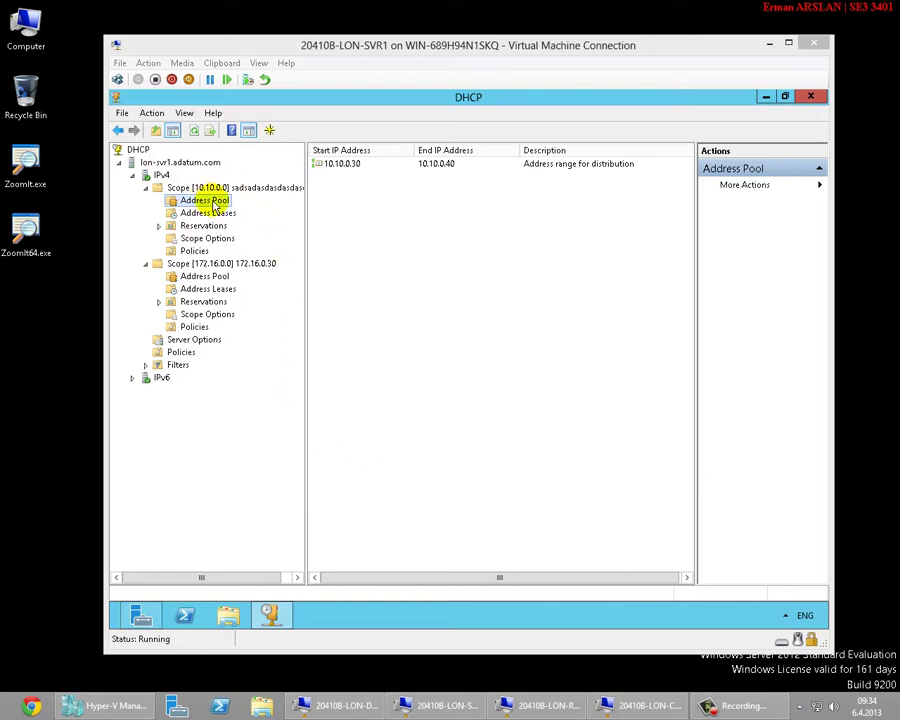
Set the host taskbar buttons to always combine and hide labels
right_click(800, 703)
click(770, 685)
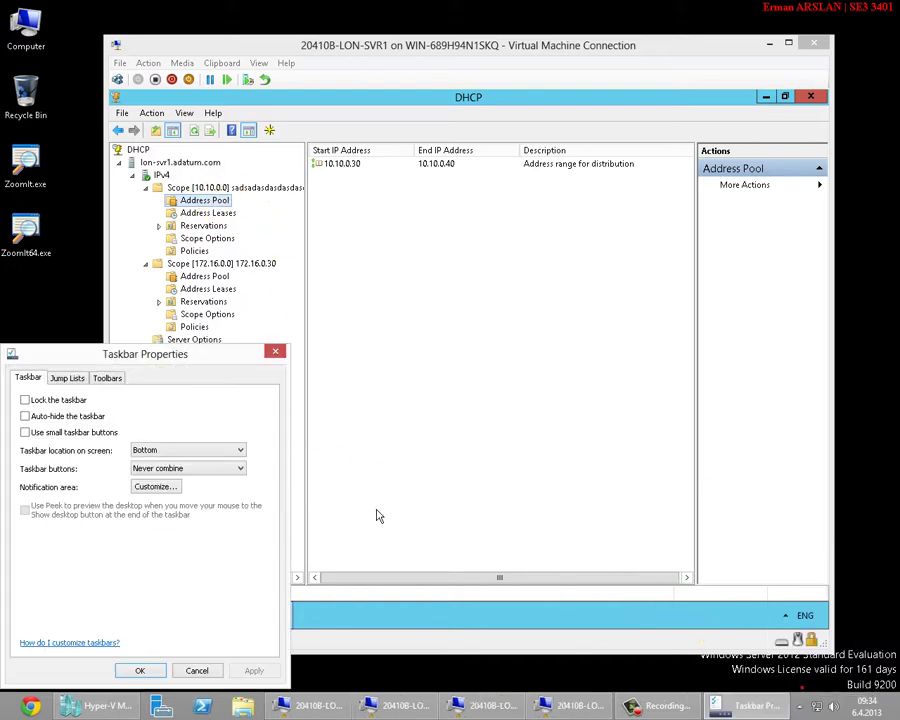
click(200, 468)
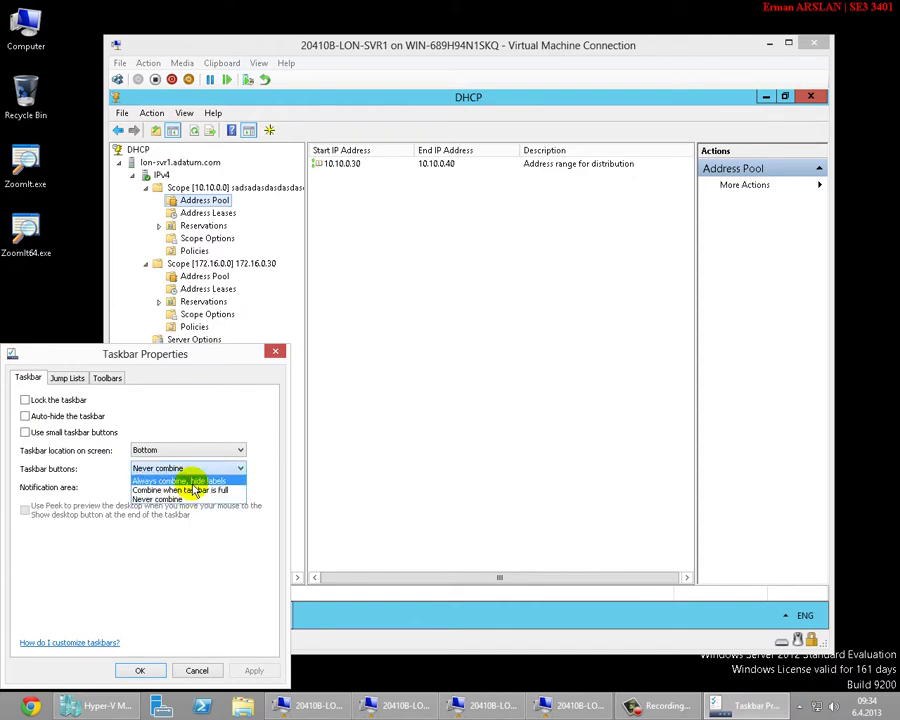
click(188, 481)
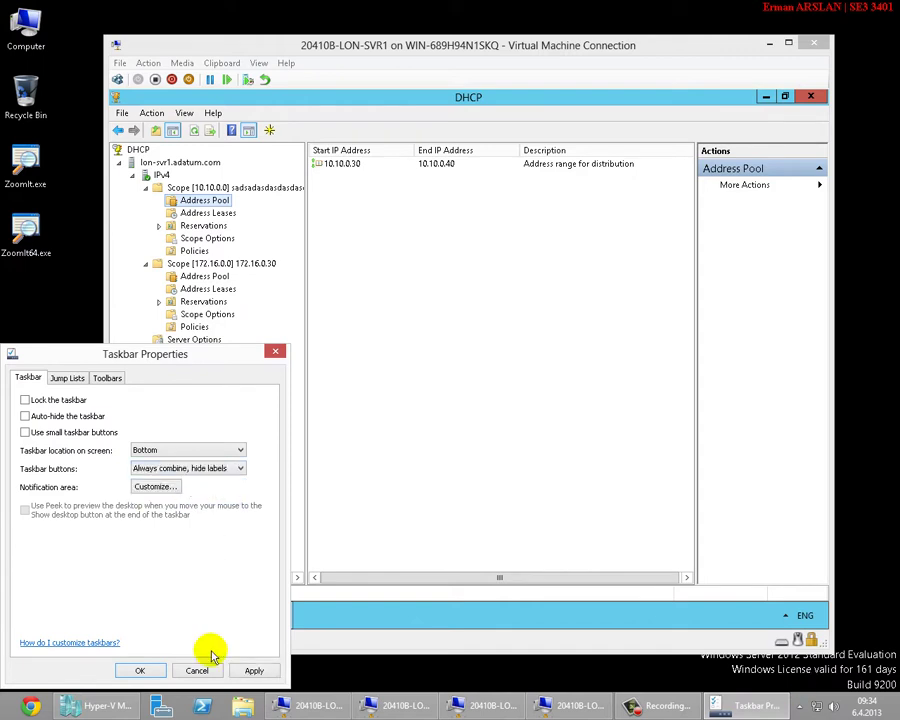
click(140, 670)
Browse the 10.10.0.0 scope's Address Pool, Address Leases and Reservations in LON-SVR1's DHCP console
click(350, 705)
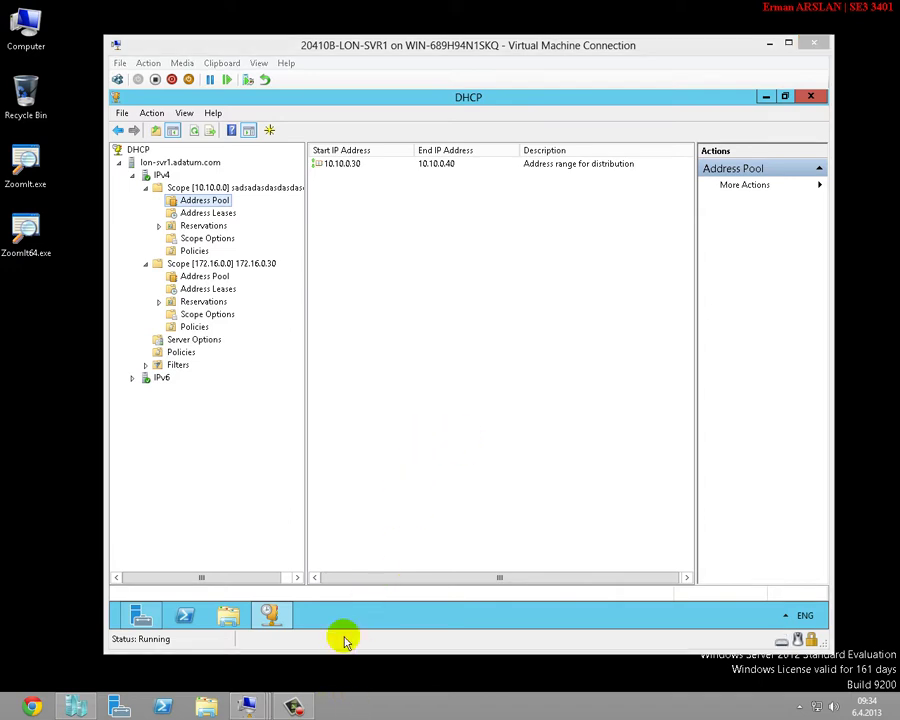
click(263, 190)
click(222, 200)
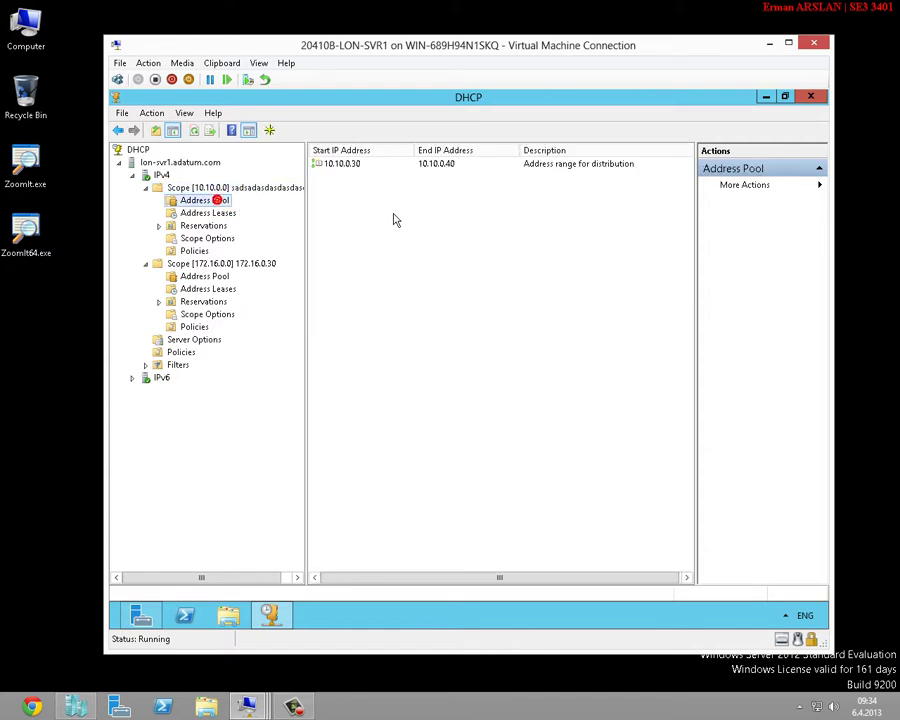
click(226, 212)
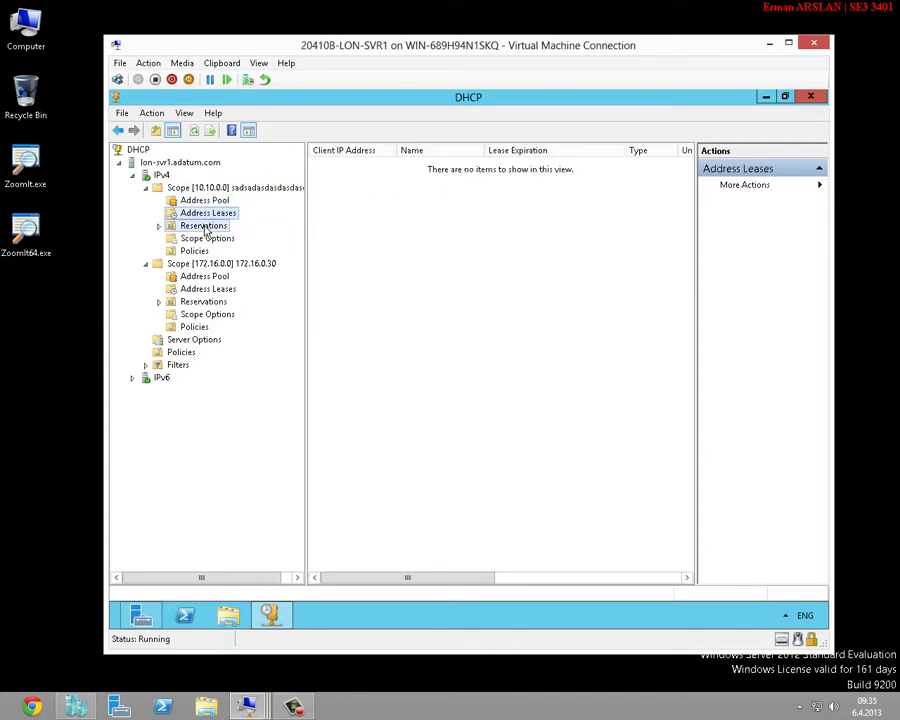
click(203, 225)
mouse_move(247, 707)
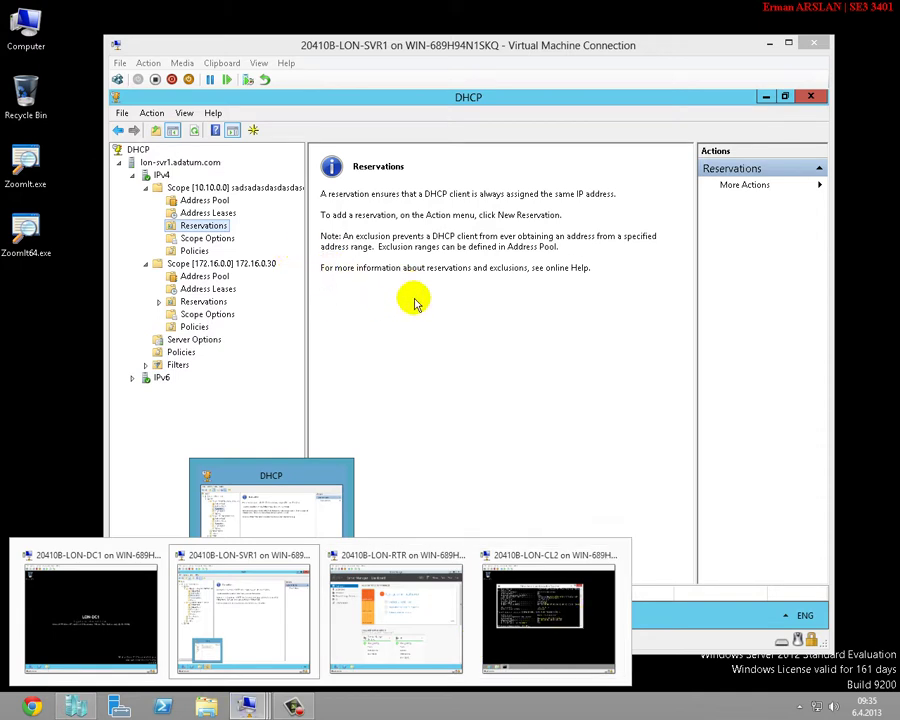
Switch from LON-SVR1 to LON-CL2's command prompt showing IPv4 10.10.0.22 and gateway 10.10.0.1
click(509, 409)
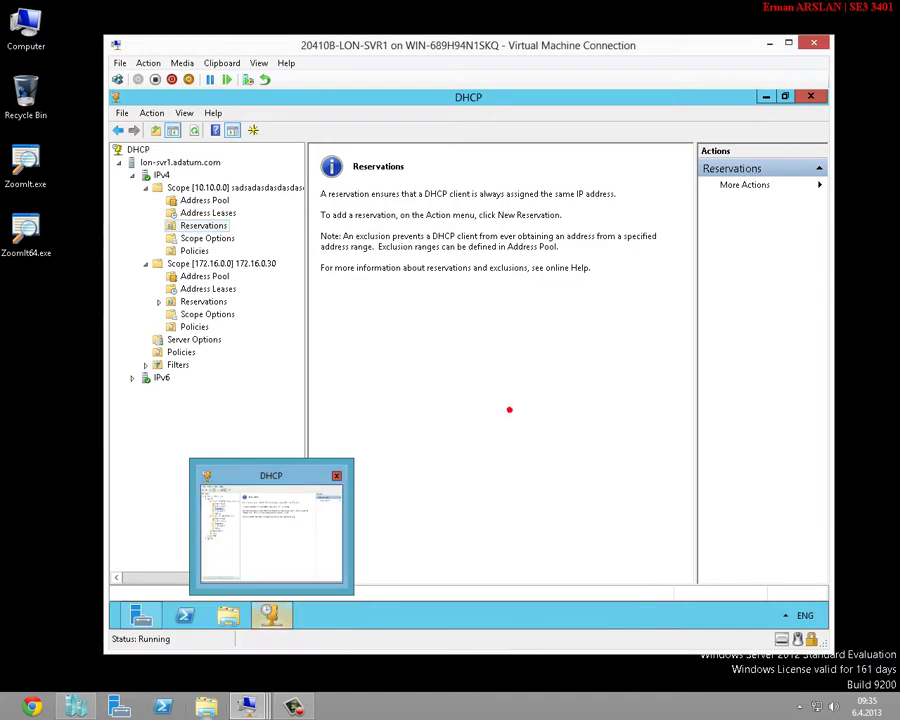
click(247, 707)
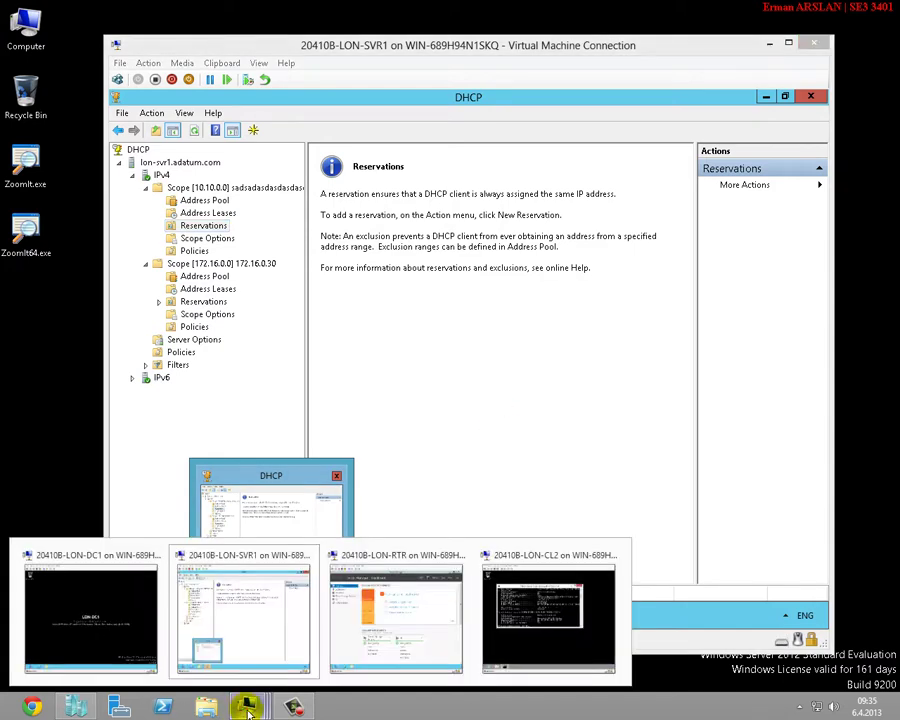
click(517, 624)
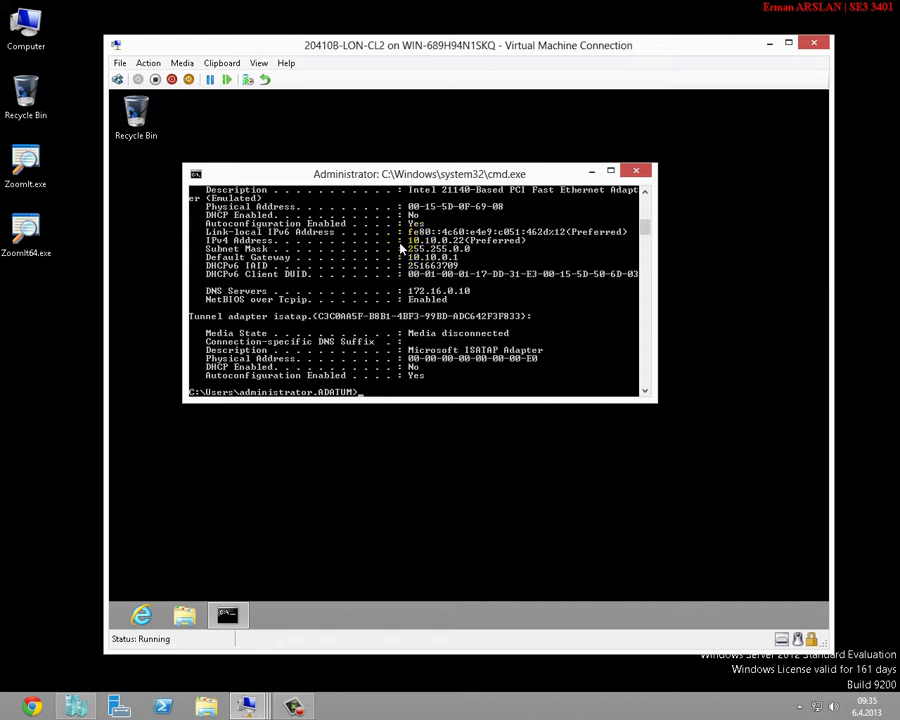
Switch to the LON-RTR VM, select 20410B-LON-RTR in Hyper-V Manager, then minimise Hyper-V Manager
mouse_move(246, 705)
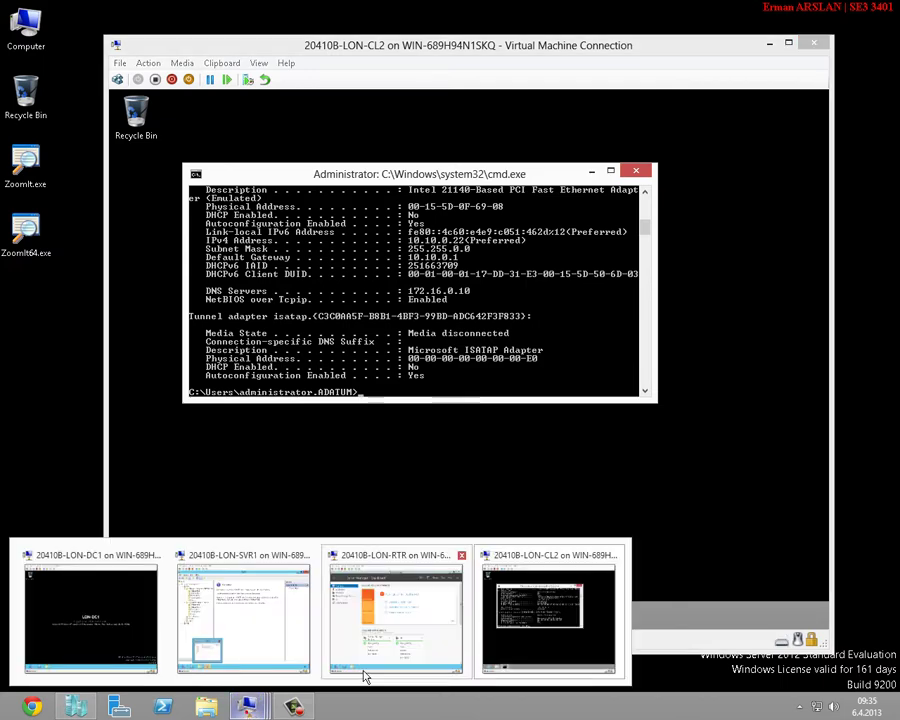
click(378, 618)
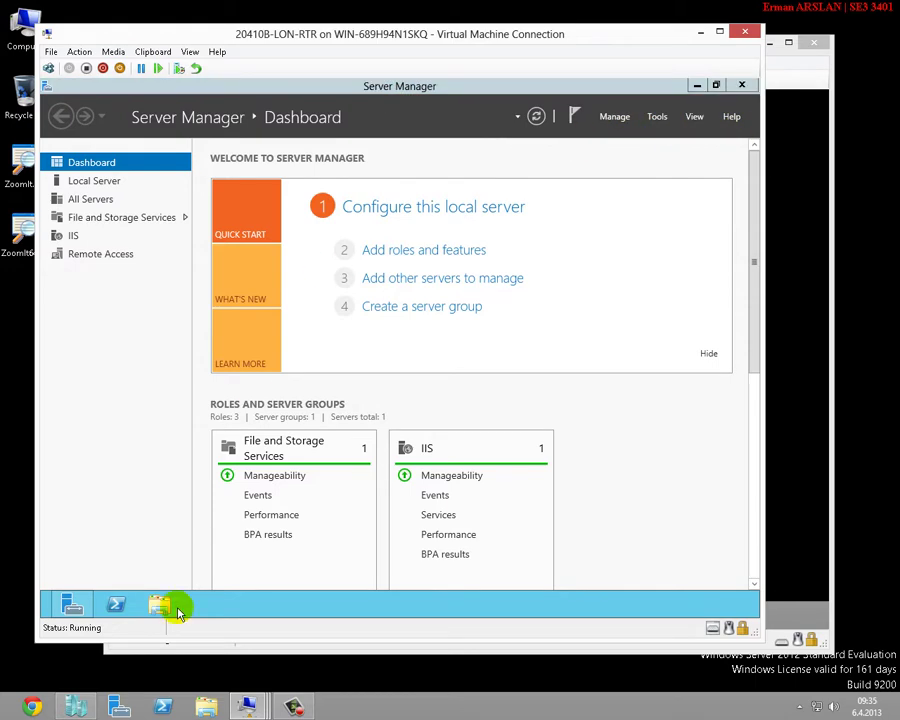
click(75, 706)
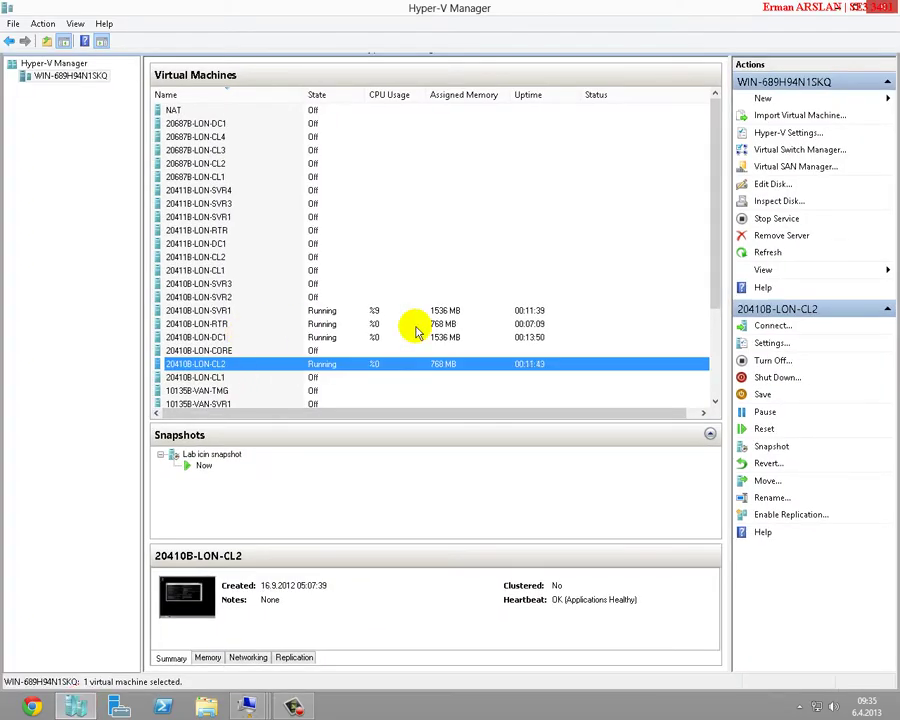
click(455, 326)
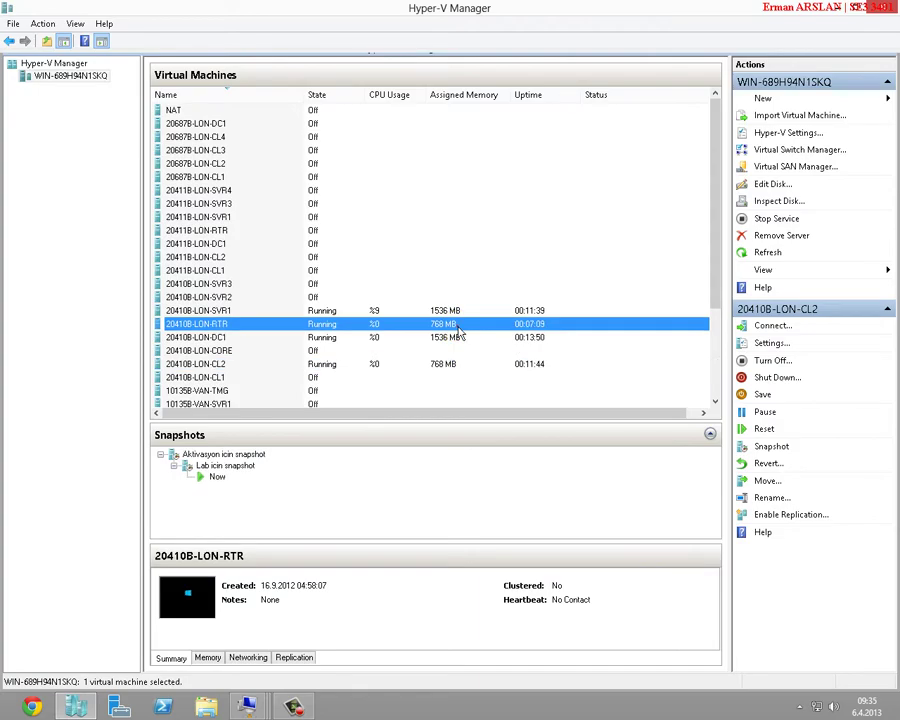
click(80, 703)
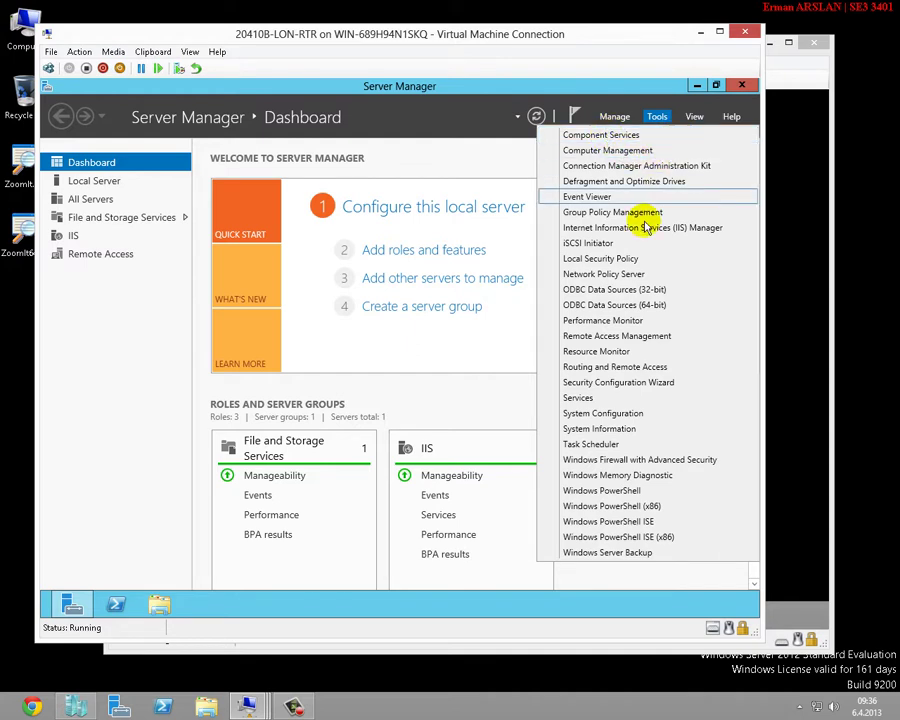
Launch Routing and Remote Access from the tools list and maximise its window
click(618, 368)
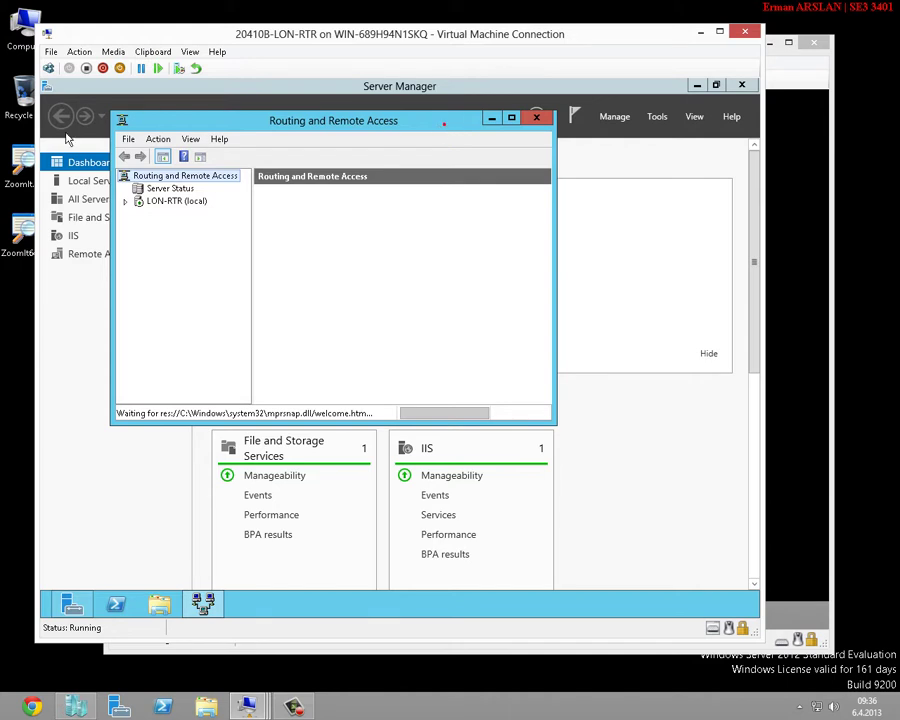
click(655, 117)
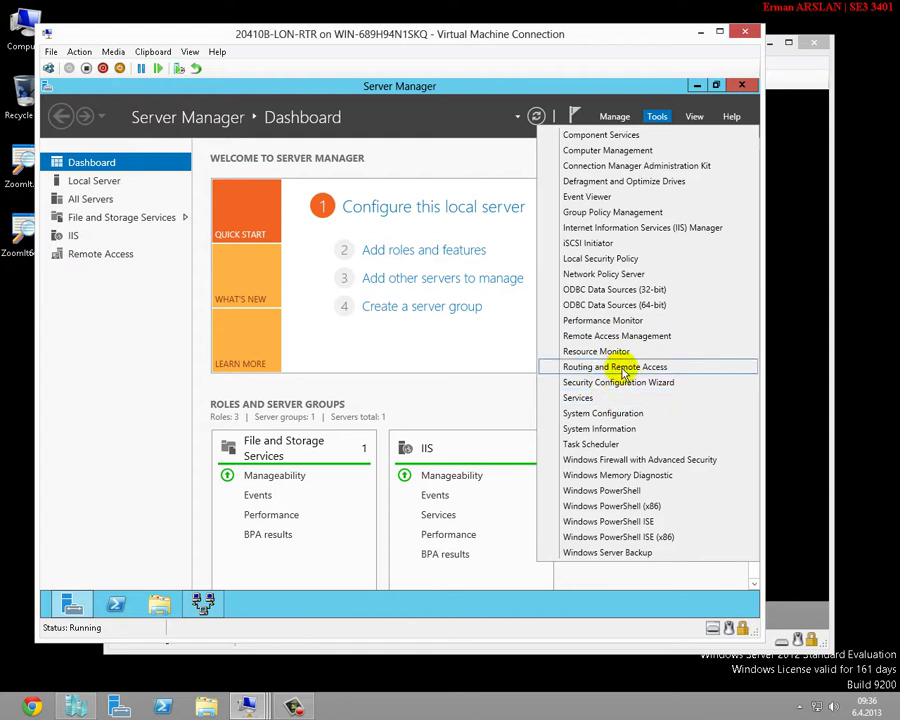
click(201, 600)
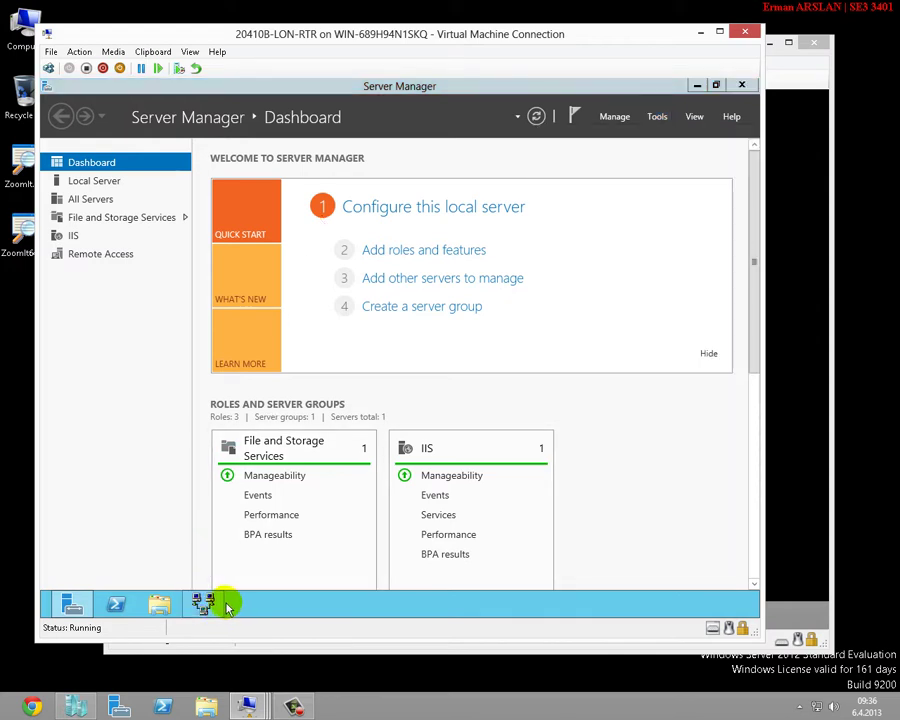
click(201, 600)
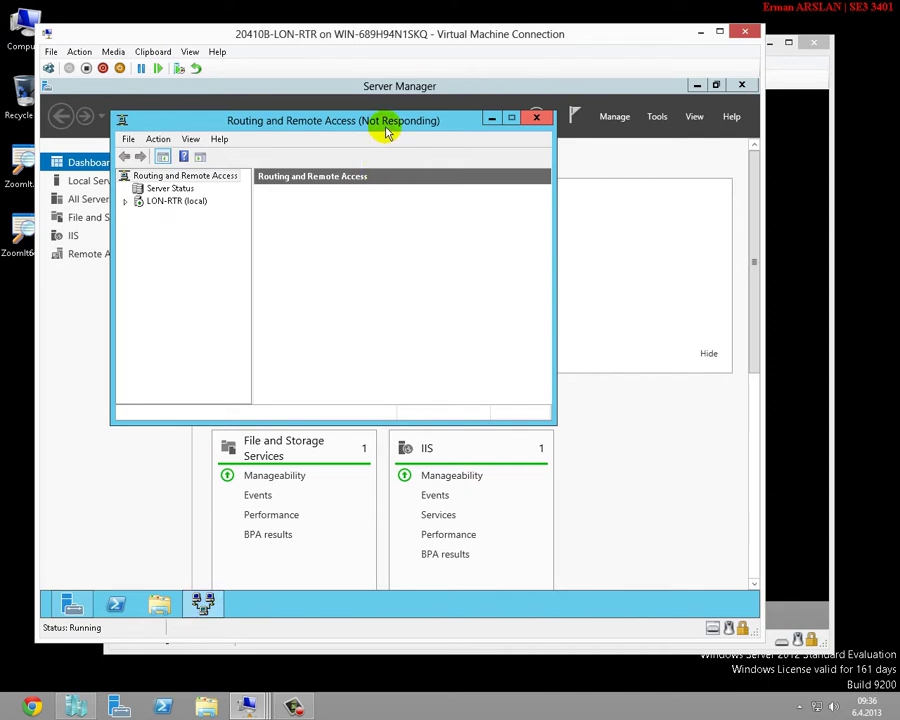
double_click(389, 122)
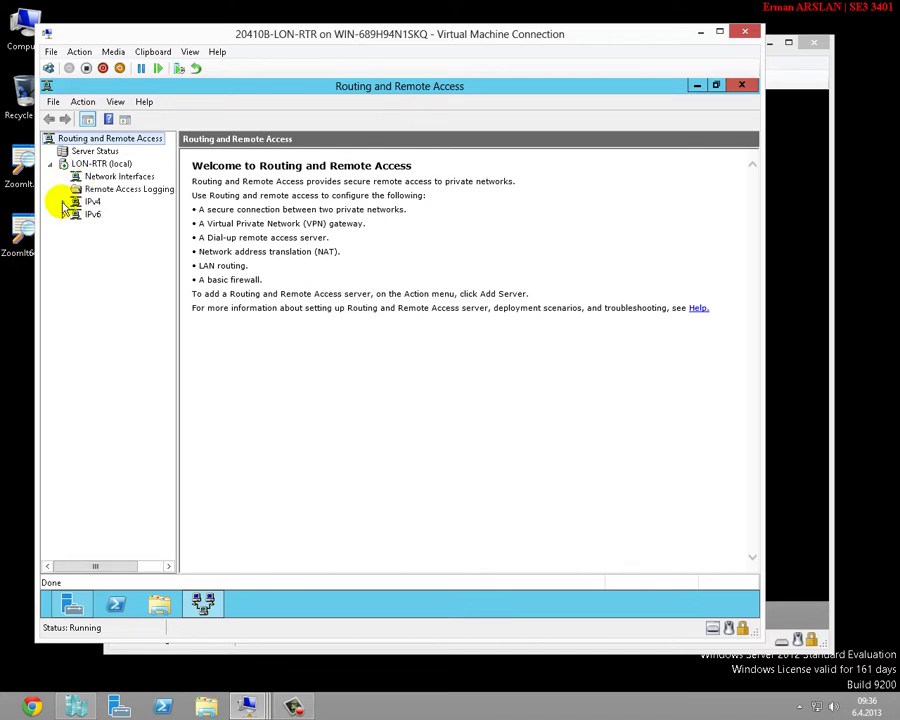
Expand IPv4 and highlight the LON-RTR (local) server and General nodes
click(63, 203)
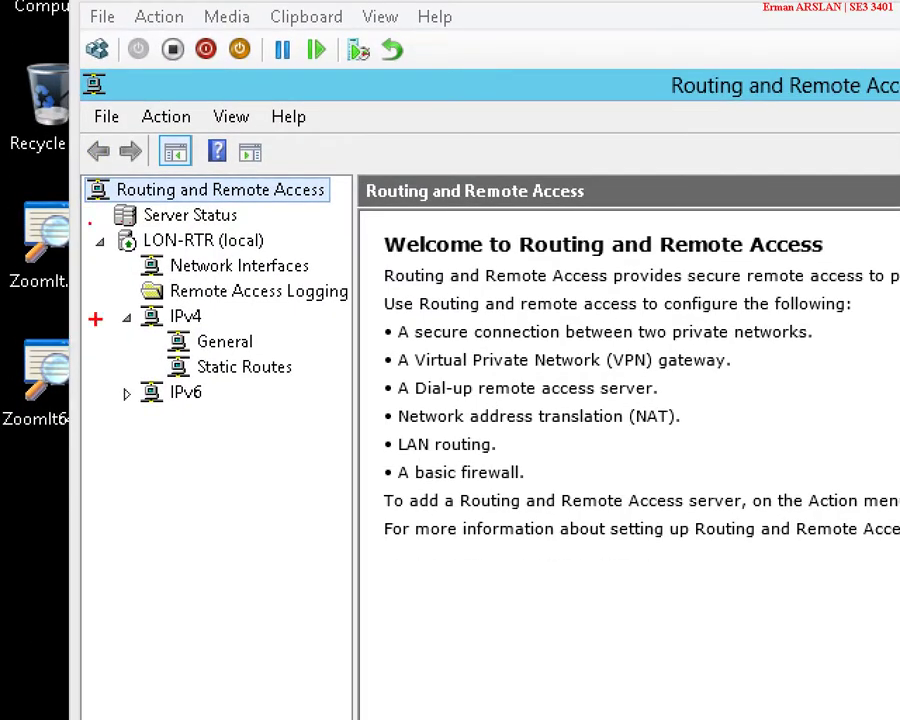
drag(107, 253, 281, 253)
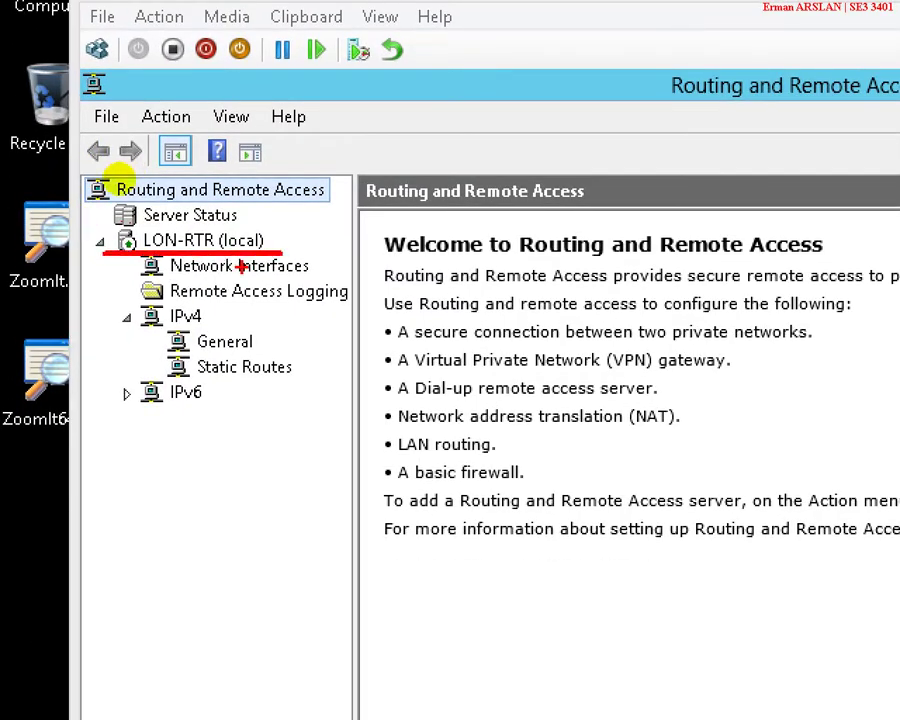
drag(147, 332, 301, 351)
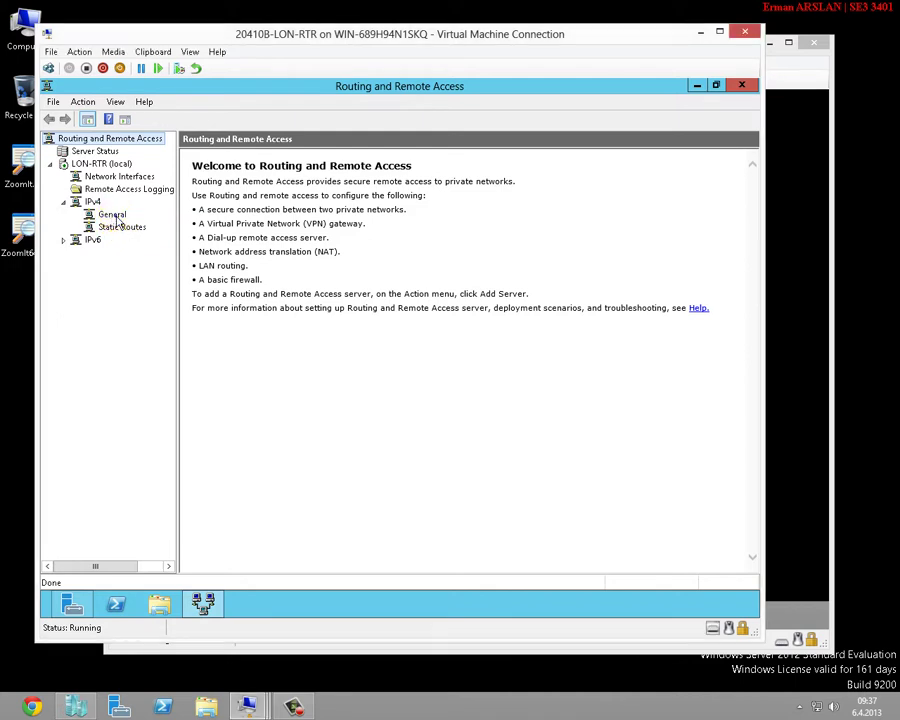
Add DHCP Relay Agent as a new routing protocol under LON-RTR's IPv4 node
right_click(114, 215)
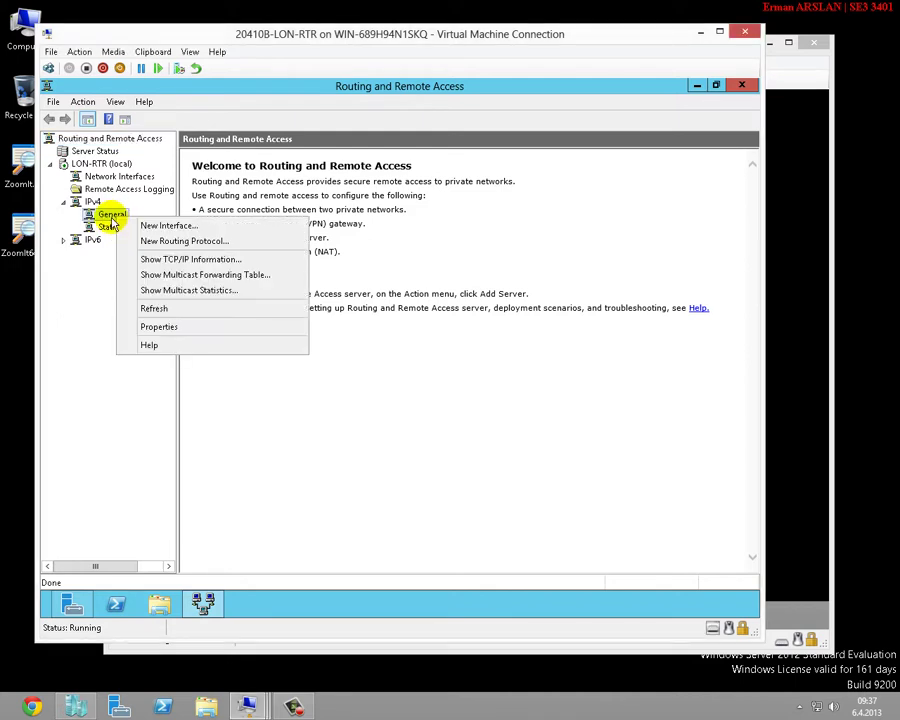
click(193, 243)
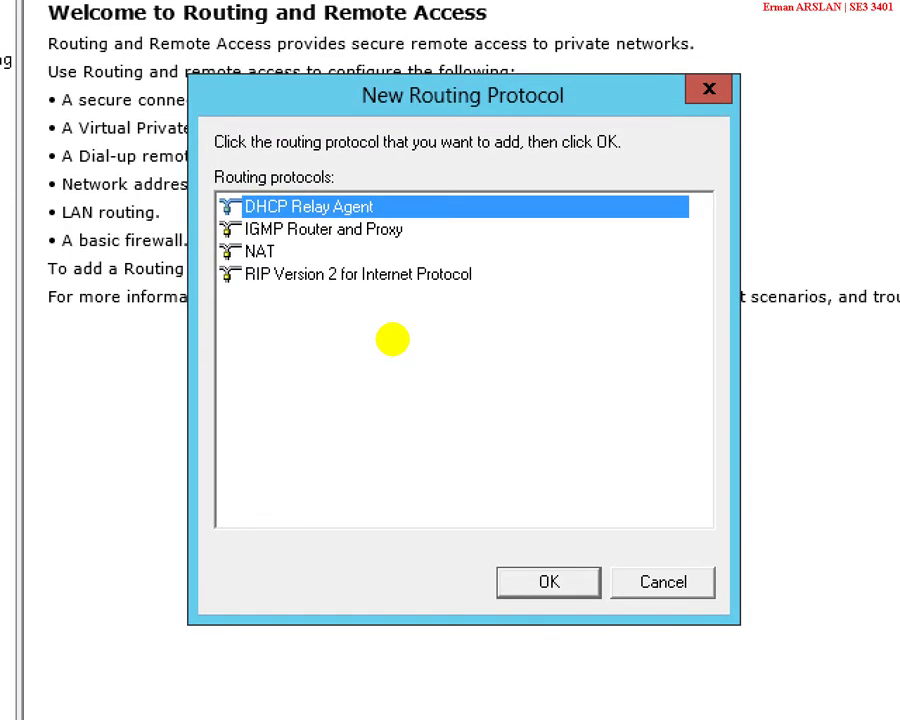
mouse_move(207, 222)
mouse_down()
mouse_move(548, 316)
mouse_move(525, 323)
mouse_up()
drag(287, 251, 321, 253)
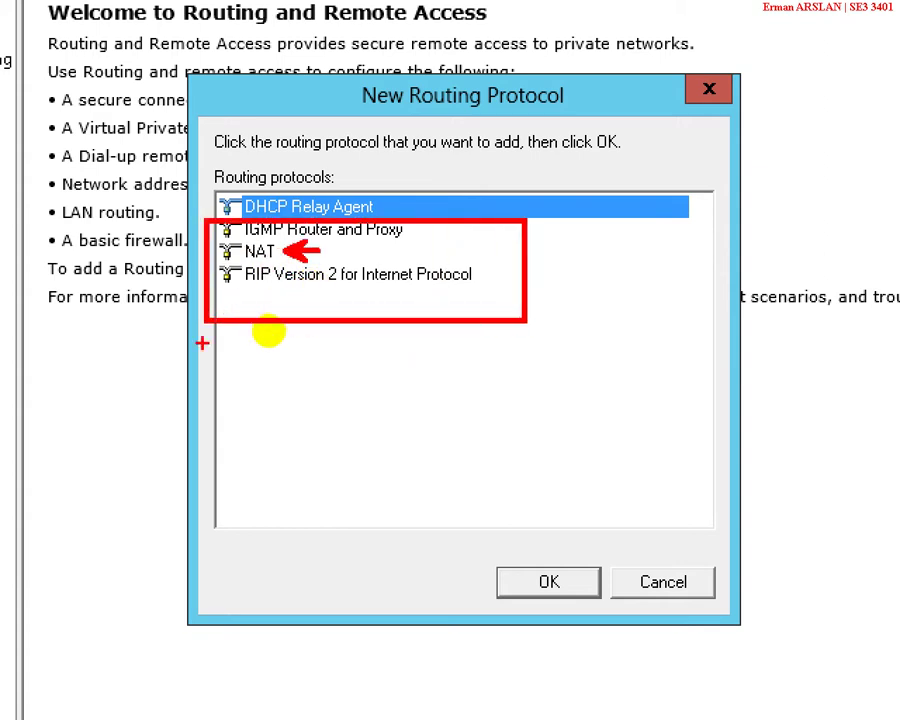
drag(386, 200, 420, 197)
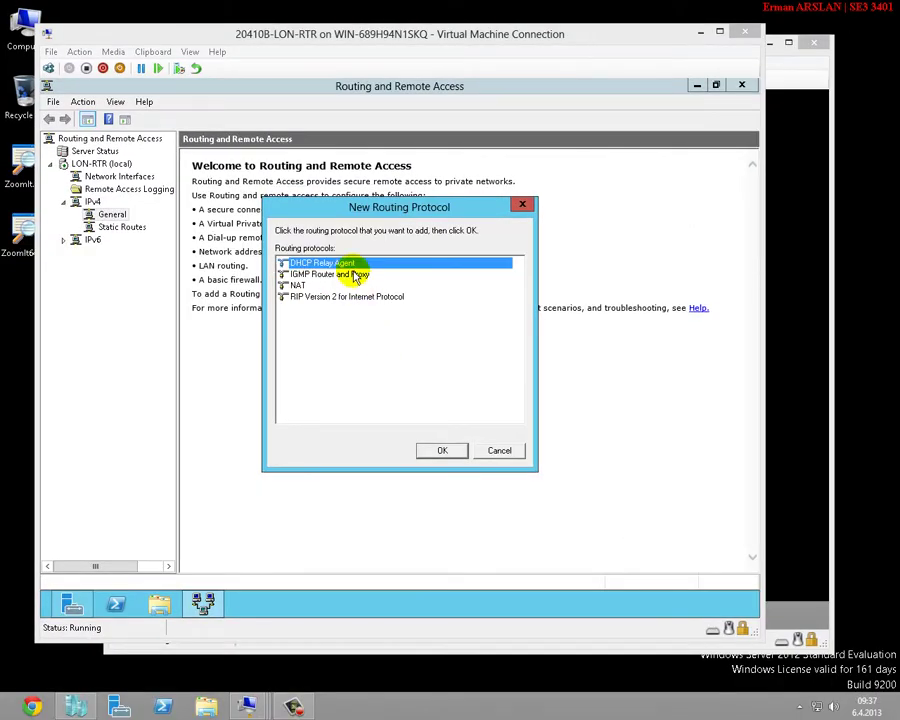
click(428, 445)
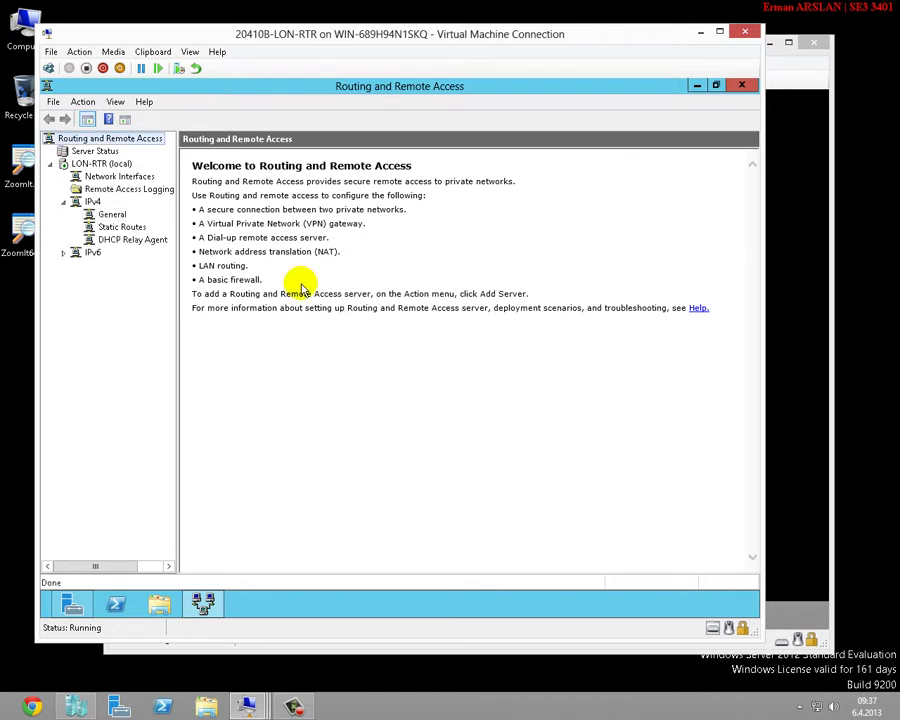
Open the DHCP Relay Agent node and sketch the router with its two interfaces in ZoomIt
click(130, 245)
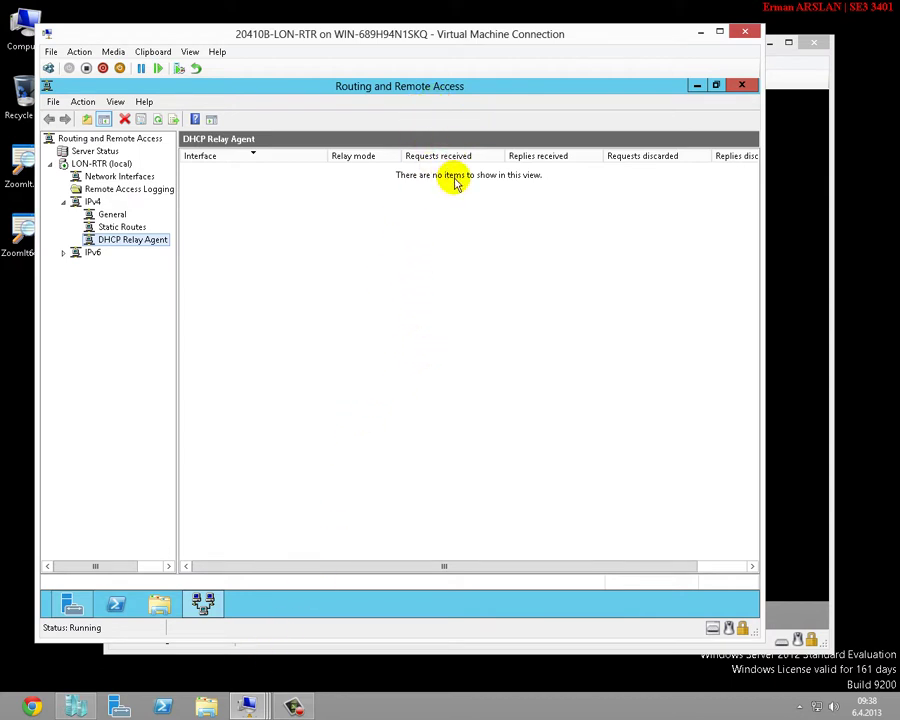
click(424, 712)
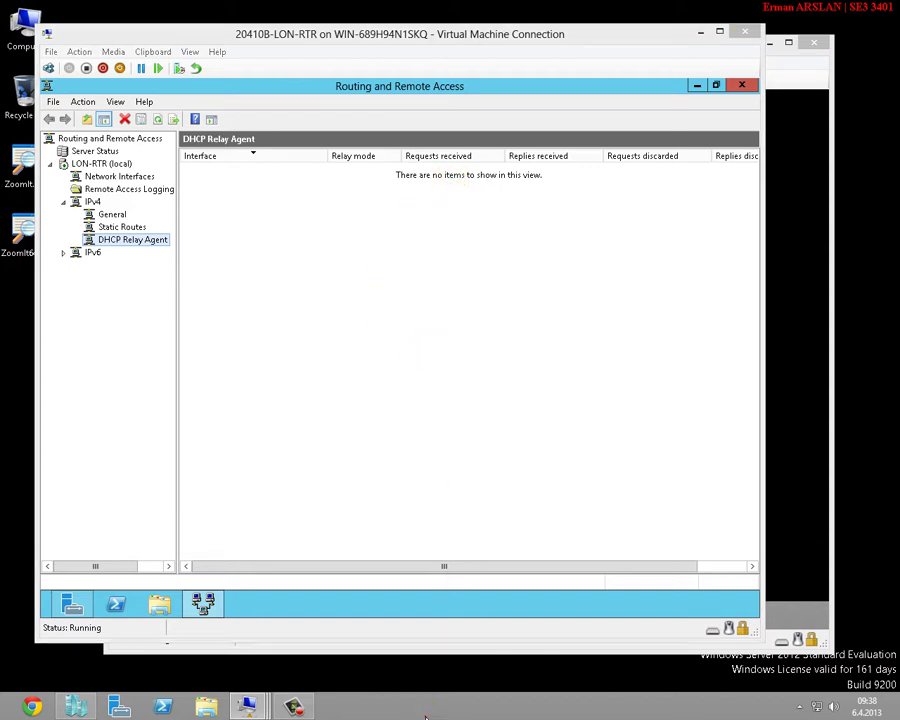
key(ctrl+2)
drag(348, 268, 446, 461)
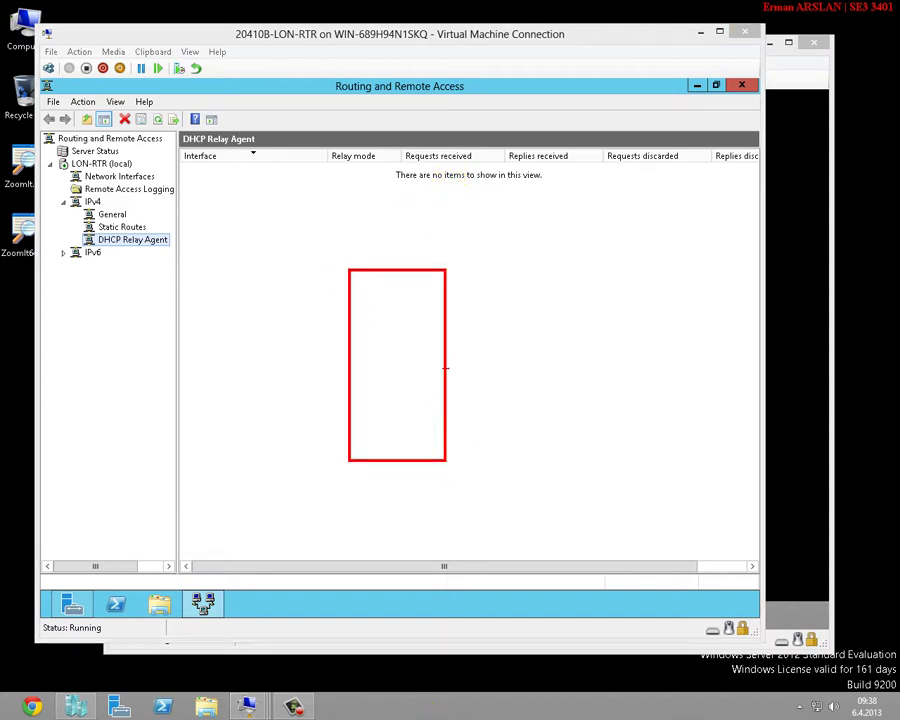
drag(446, 336, 498, 377)
drag(296, 324, 357, 373)
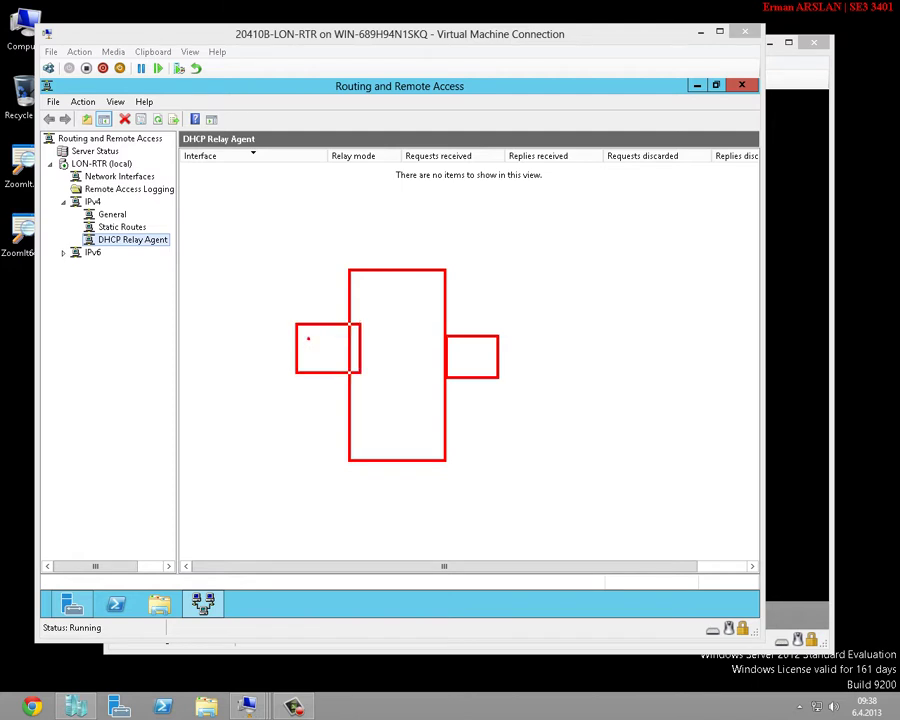
Draw network links on either side, label the client side CL2, then clear the sketch
drag(287, 352, 83, 379)
drag(524, 367, 710, 343)
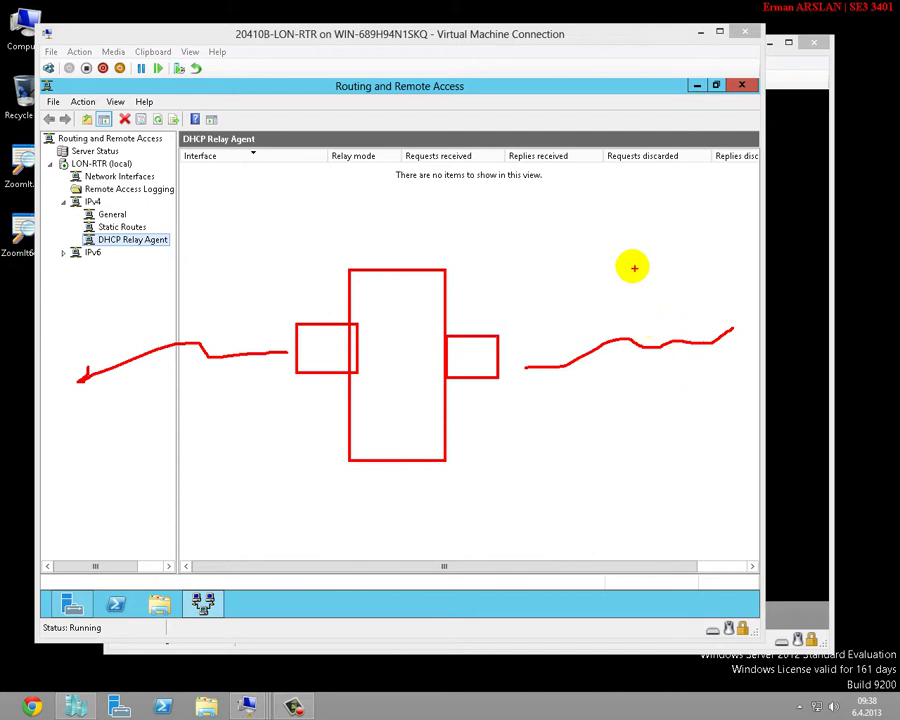
drag(629, 237, 635, 267)
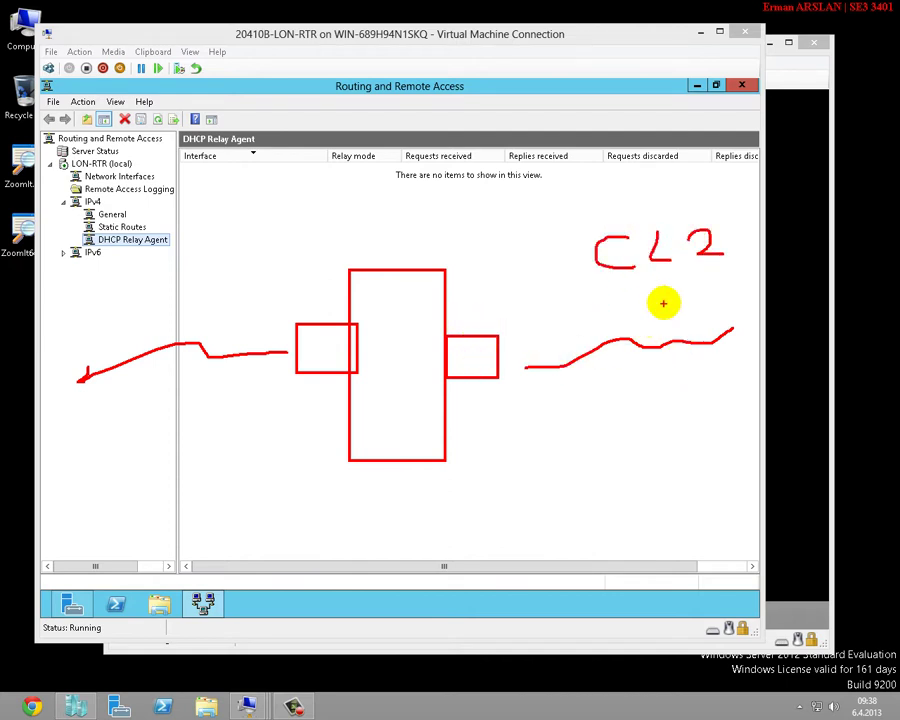
drag(566, 333, 498, 362)
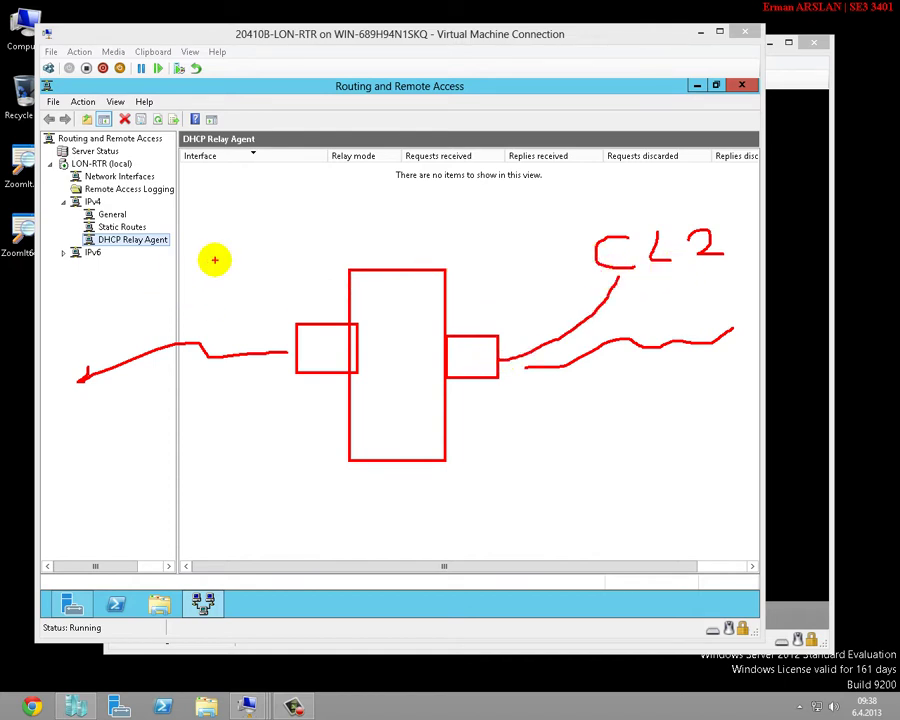
key(Escape)
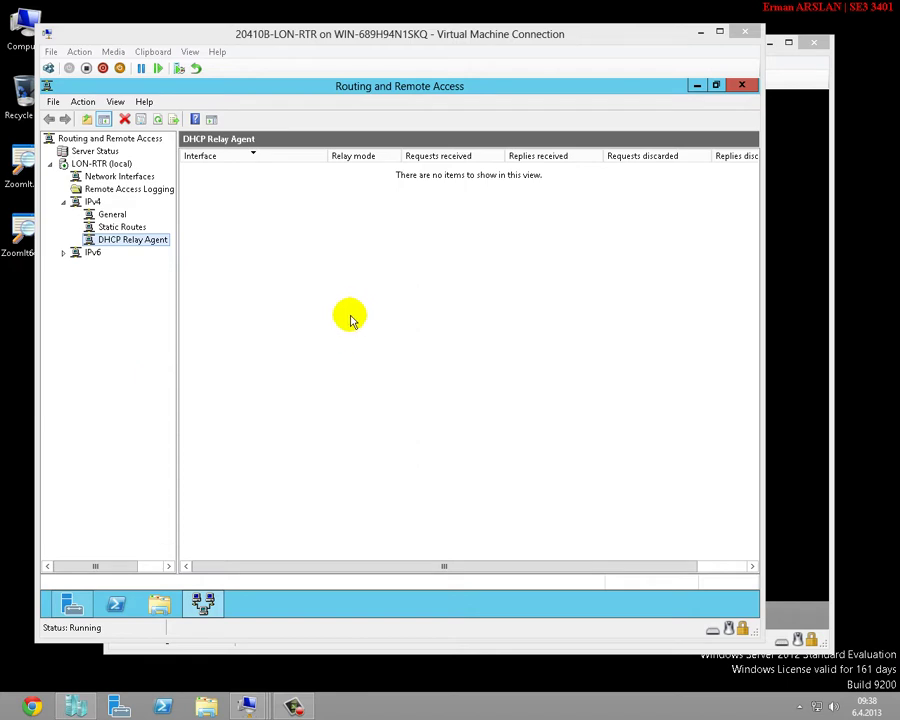
Start a new DHCP Relay Agent interface and review Internal, Local Area Connection and Local Area Connection 2
right_click(146, 245)
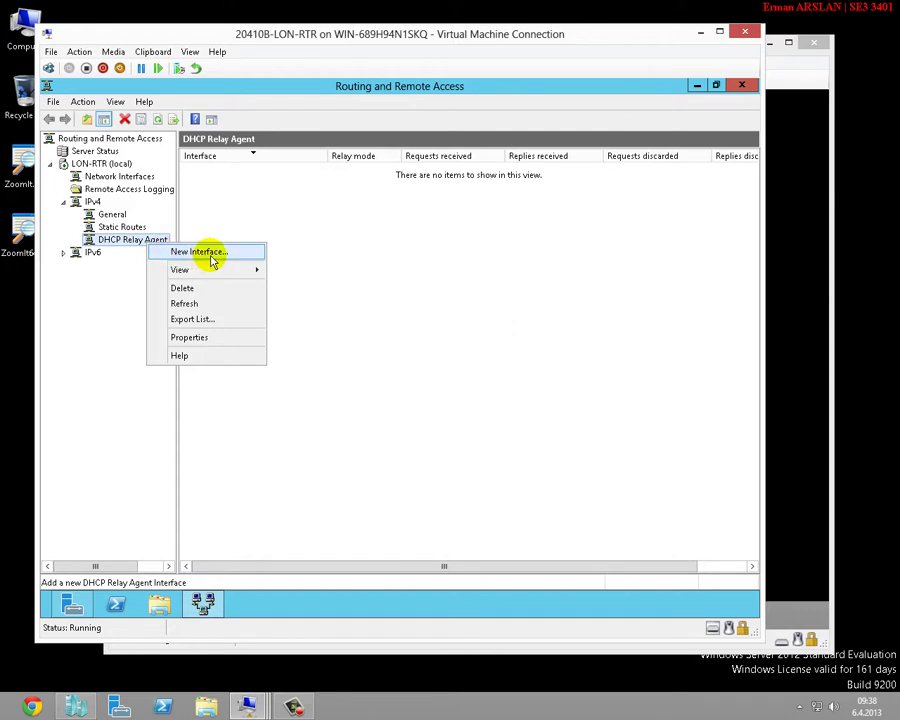
click(211, 255)
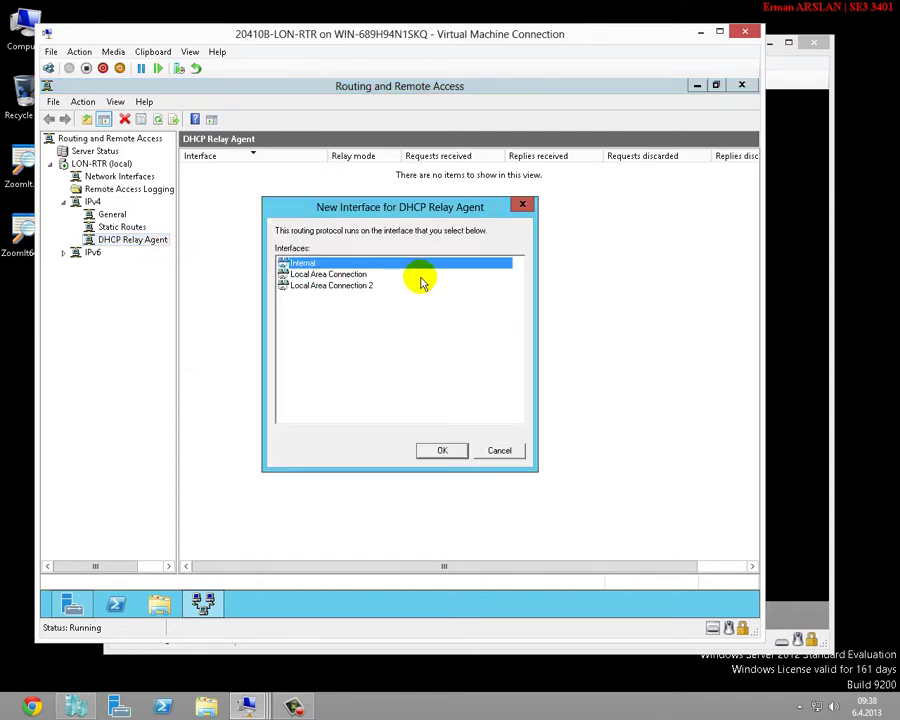
drag(398, 207, 458, 268)
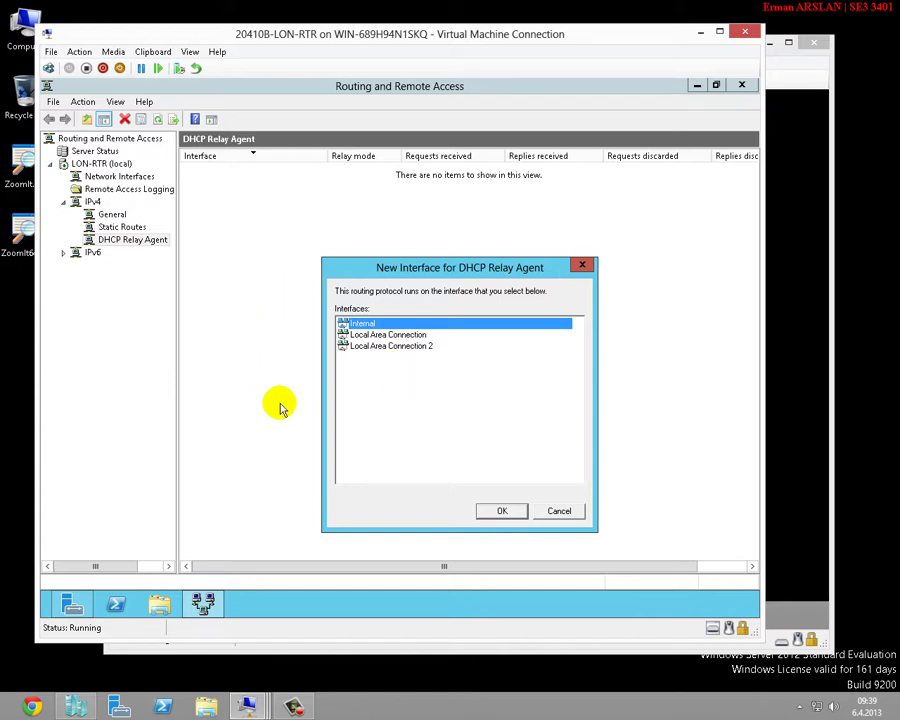
click(411, 337)
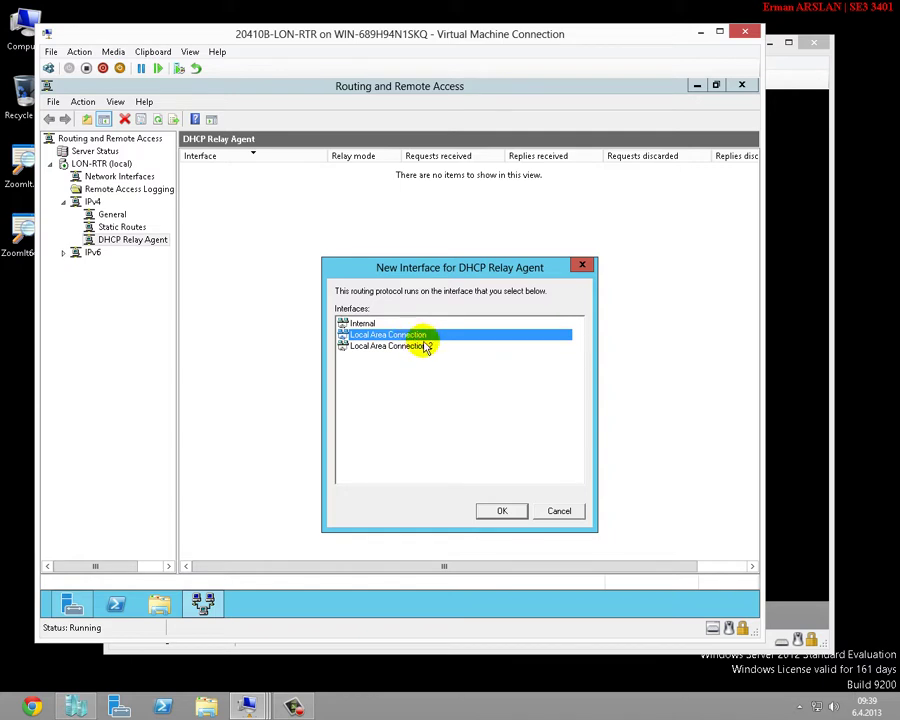
click(421, 348)
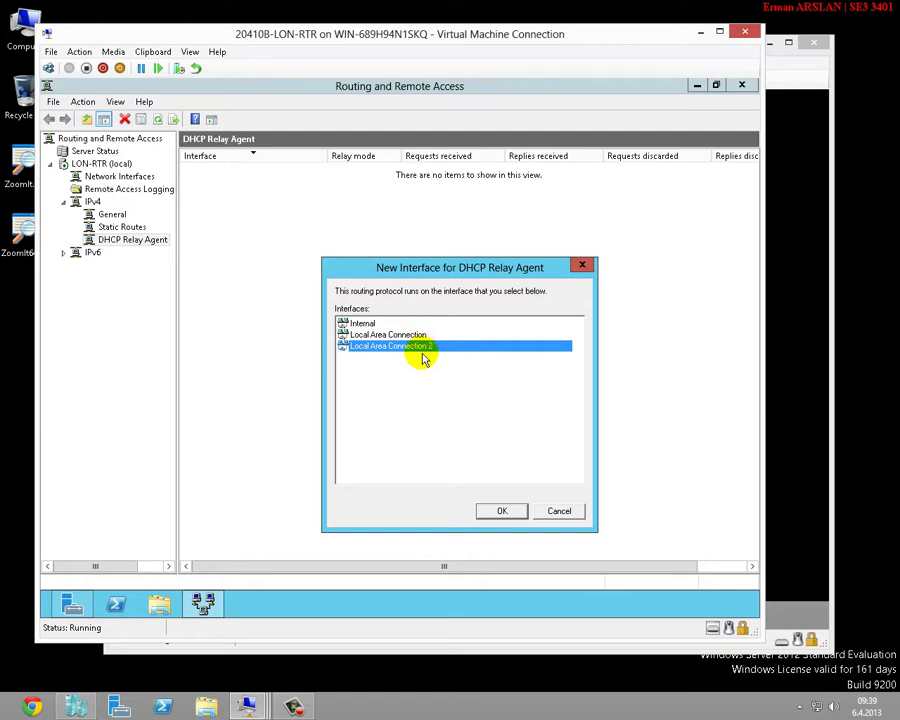
click(338, 618)
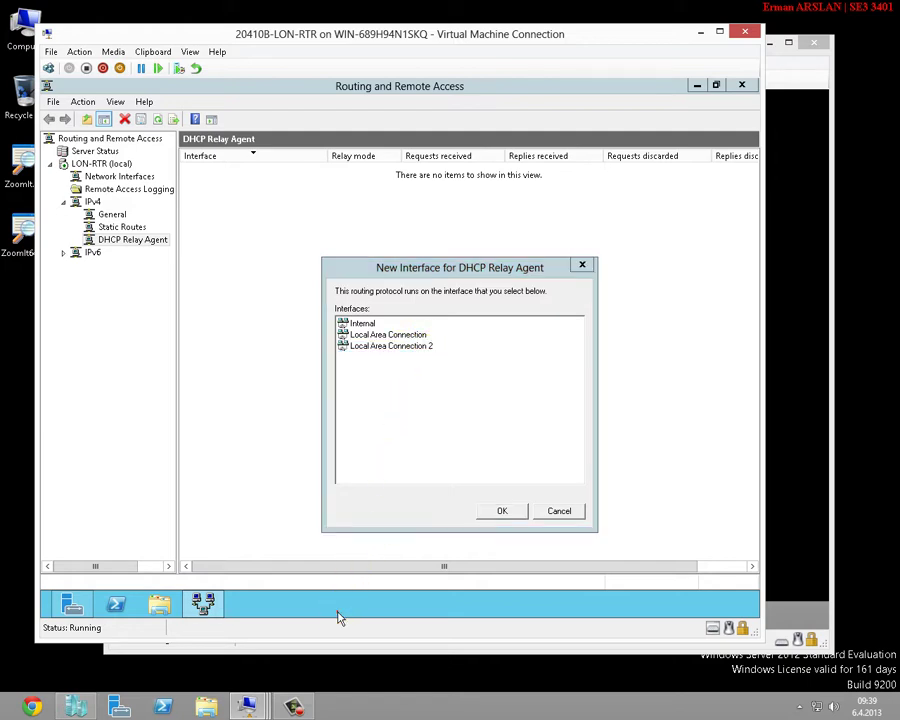
Open Network Connections on LON-RTR with ncpa.cpl
key(super+r)
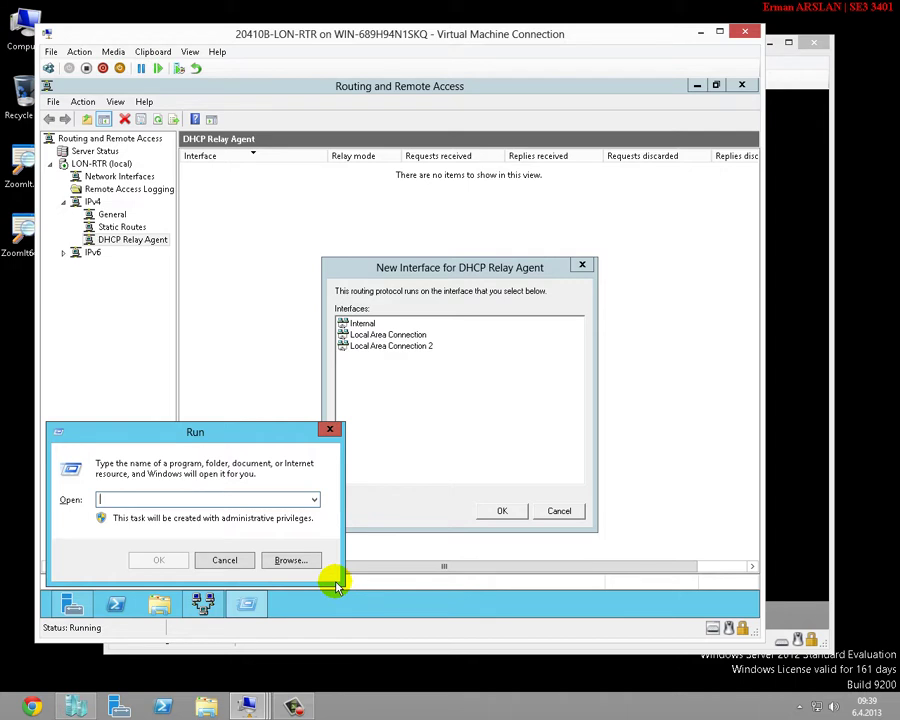
text(n)
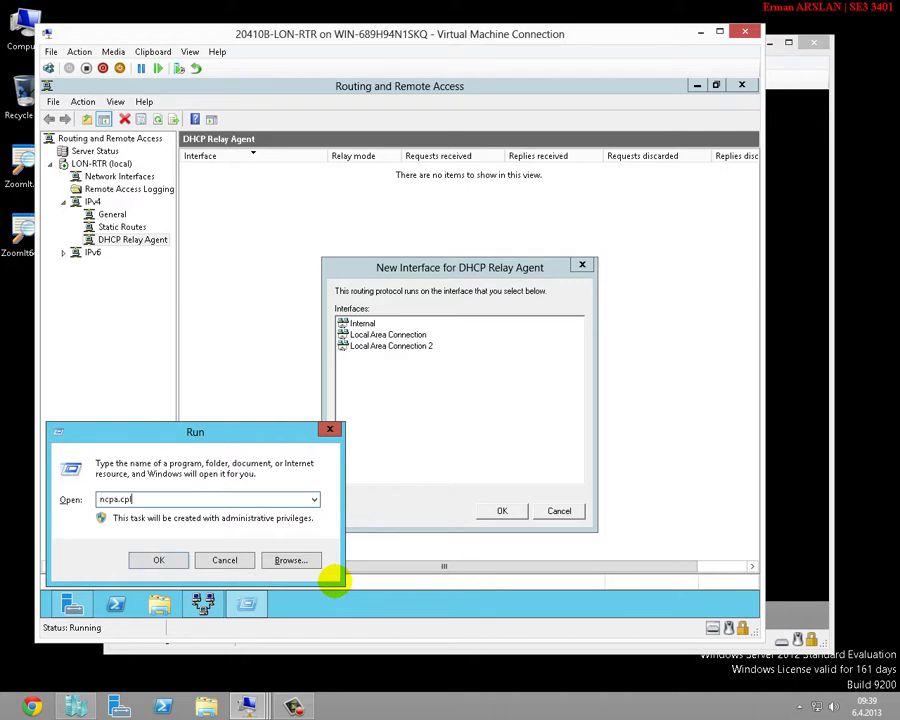
text(cpa.cpl)
key(Return)
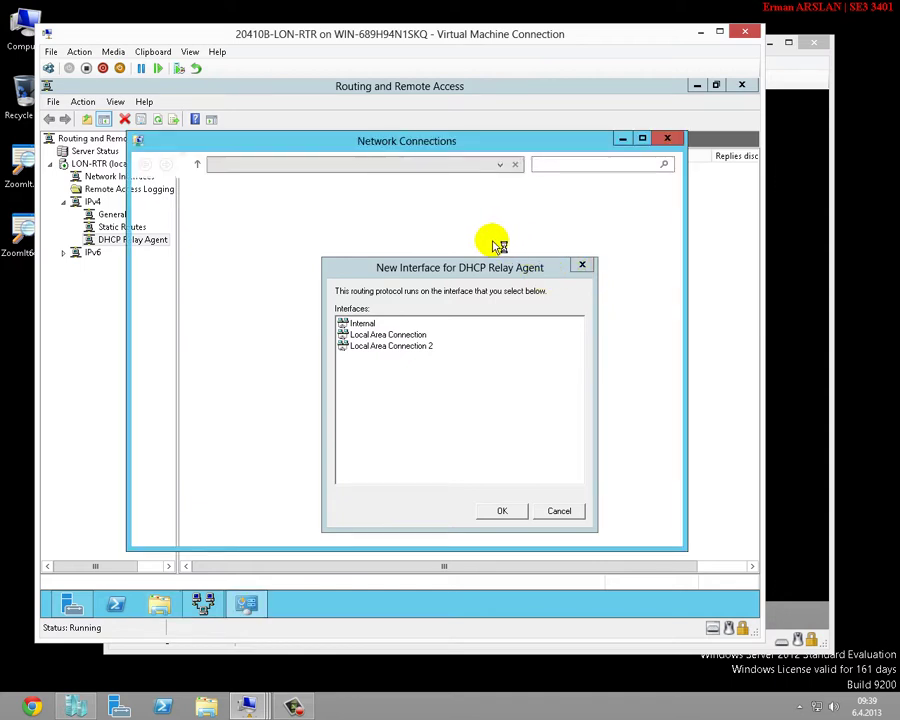
Open the status window of Local Area Connection 2
click(375, 245)
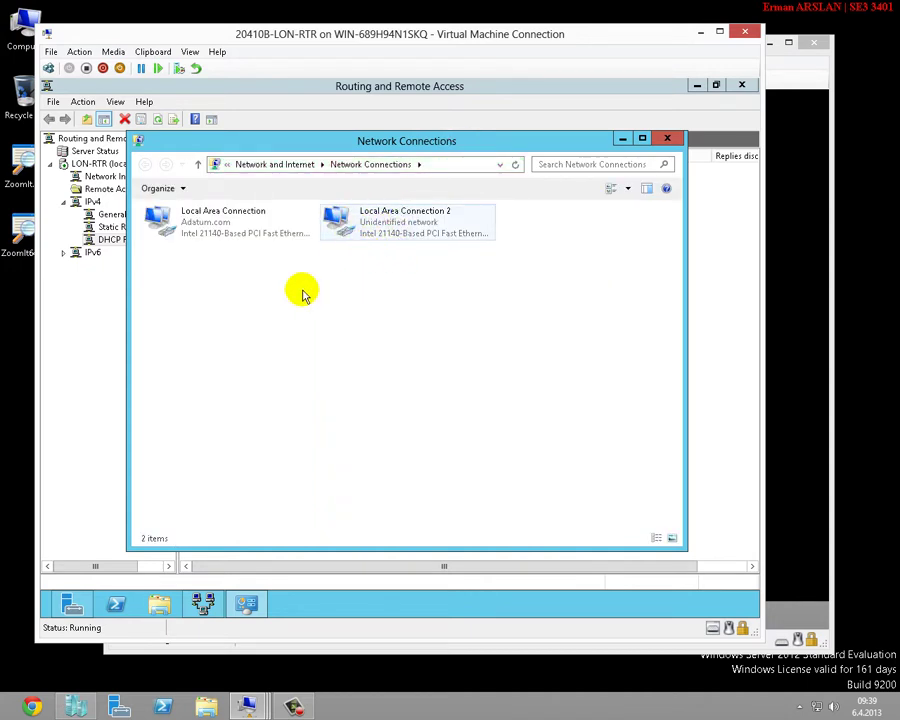
click(402, 216)
right_click(402, 216)
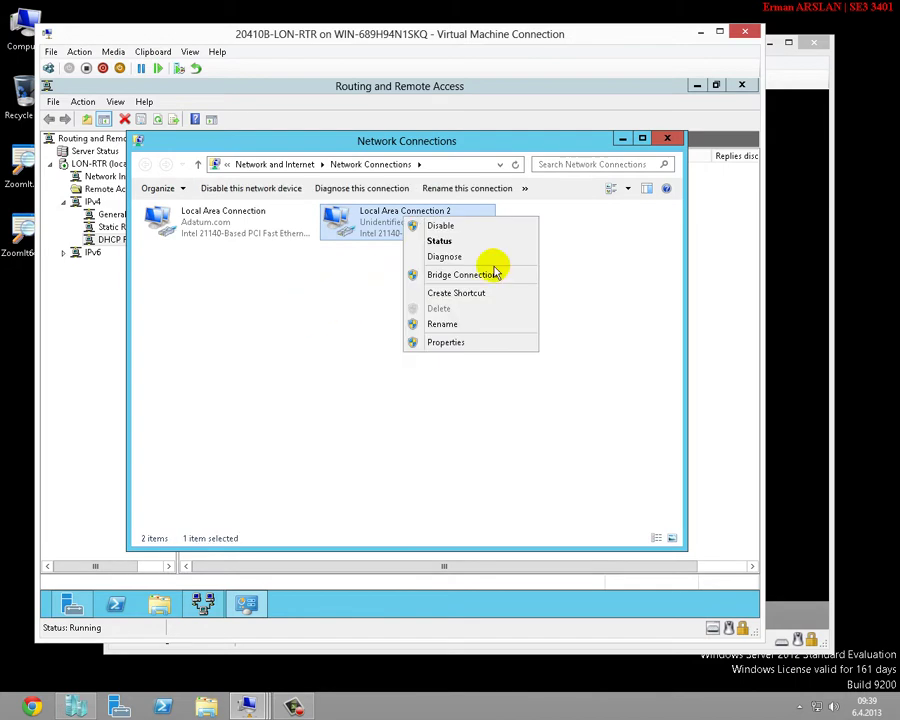
click(438, 238)
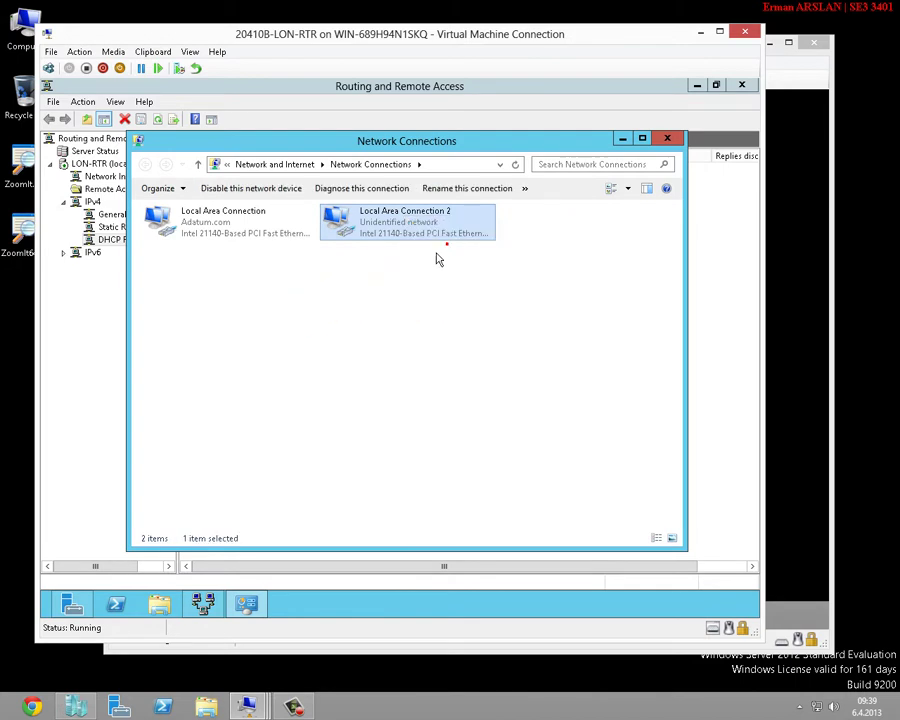
Check Local Area Connection 2's details (static 10.10.0.1, mask 255.255.0.0), then close the status windows
click(323, 333)
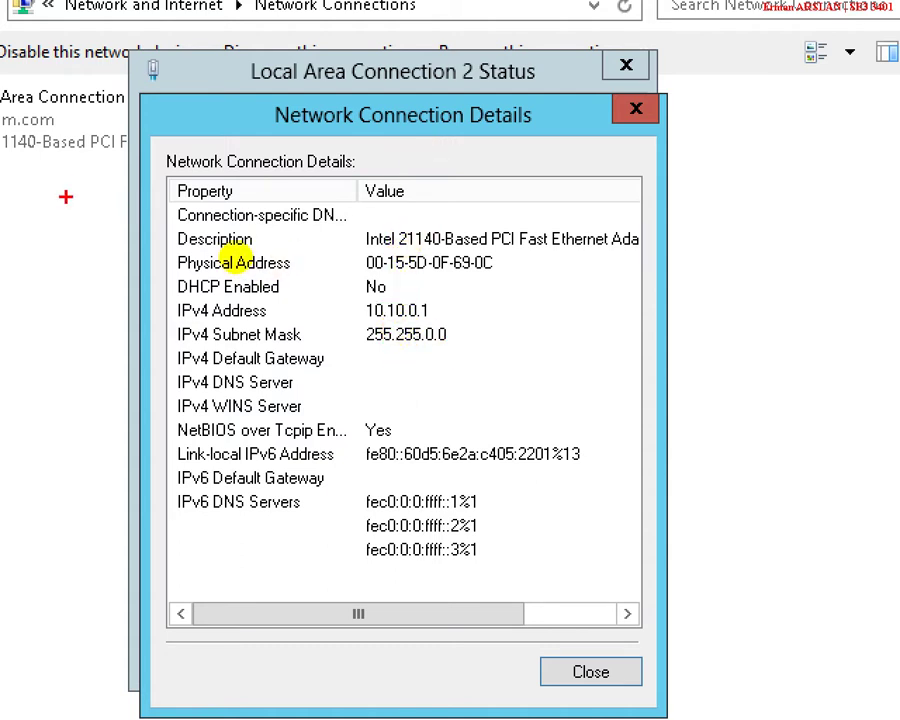
drag(64, 125, 95, 95)
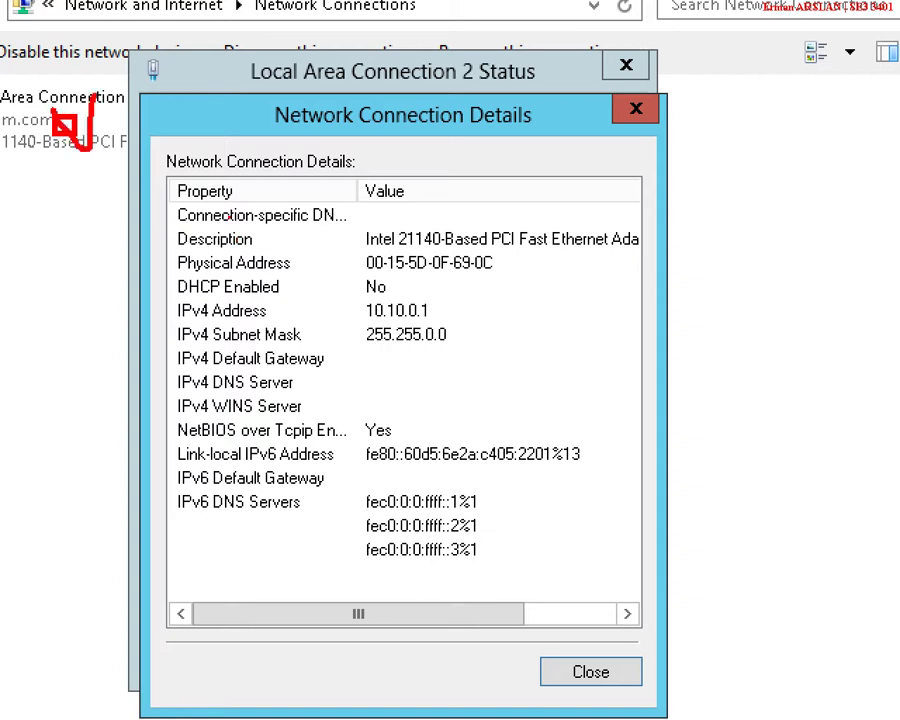
drag(282, 76, 292, 48)
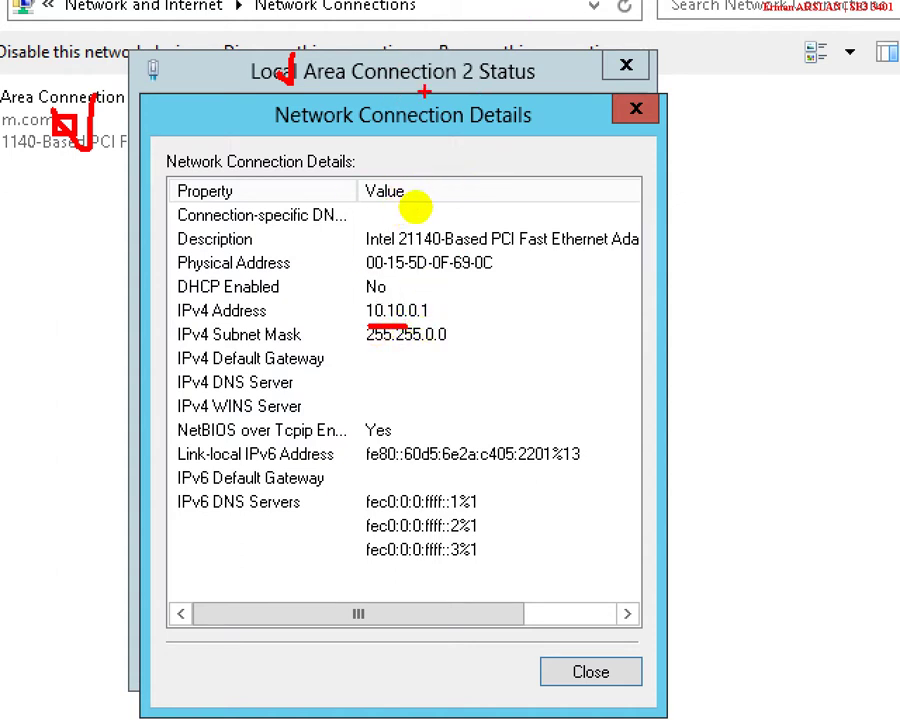
drag(440, 88, 488, 87)
mouse_move(406, 362)
mouse_down()
mouse_move(386, 326)
mouse_move(410, 330)
mouse_up()
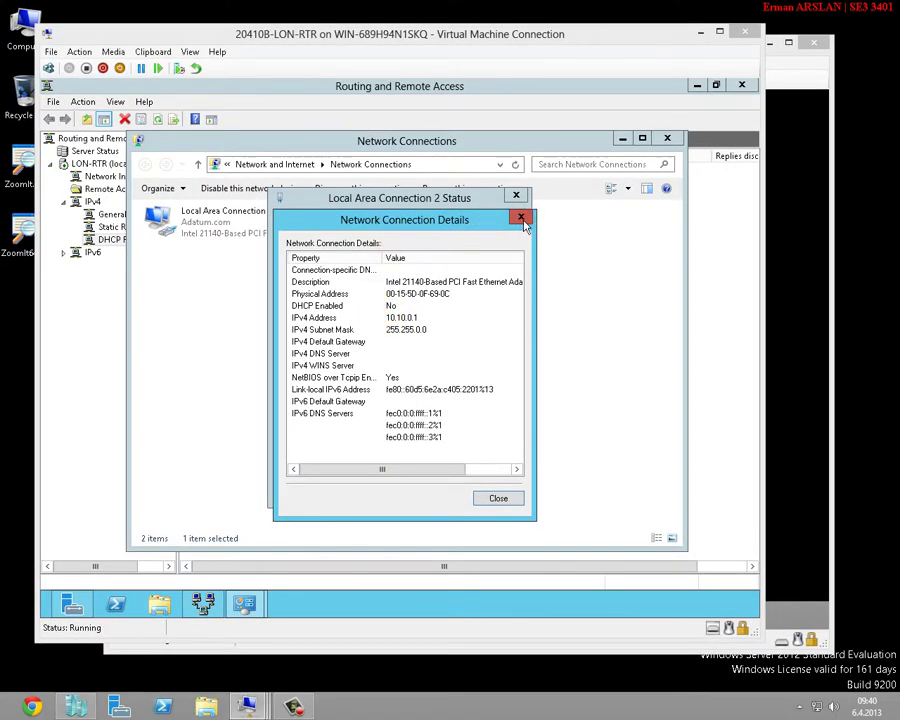
click(522, 222)
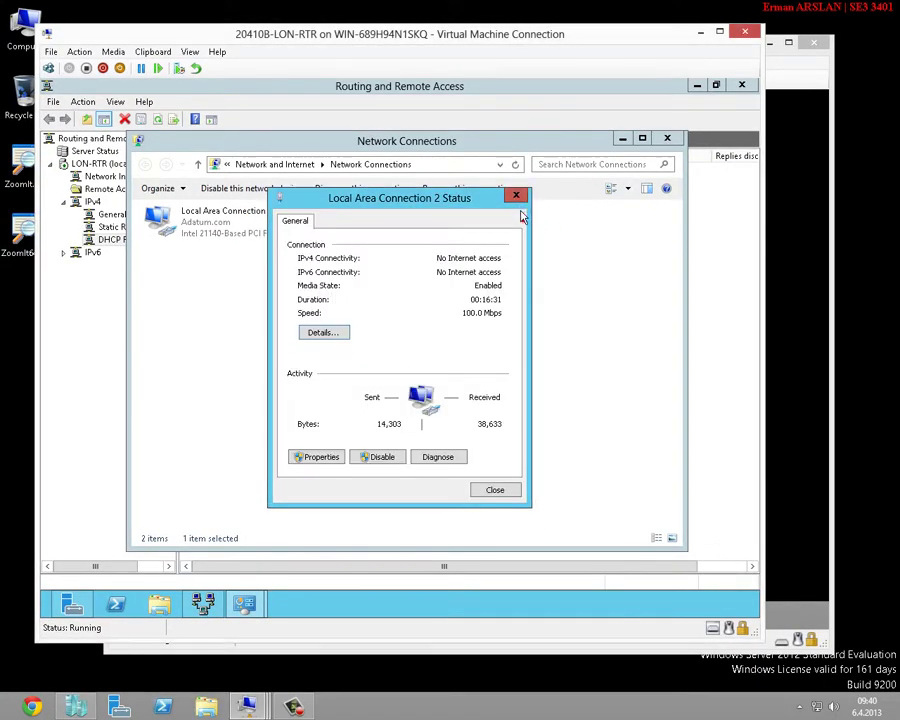
key(Escape)
right_click(374, 203)
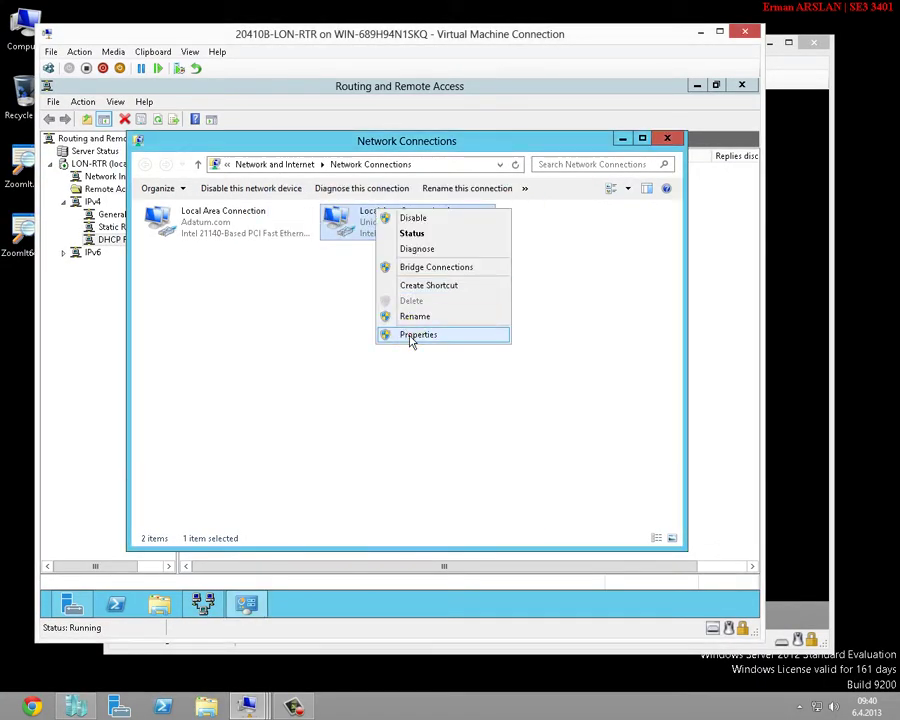
Confirm Local Area Connection 2's IPv4 settings are static 10.10.0.1 with mask 255.255.0.0
click(408, 334)
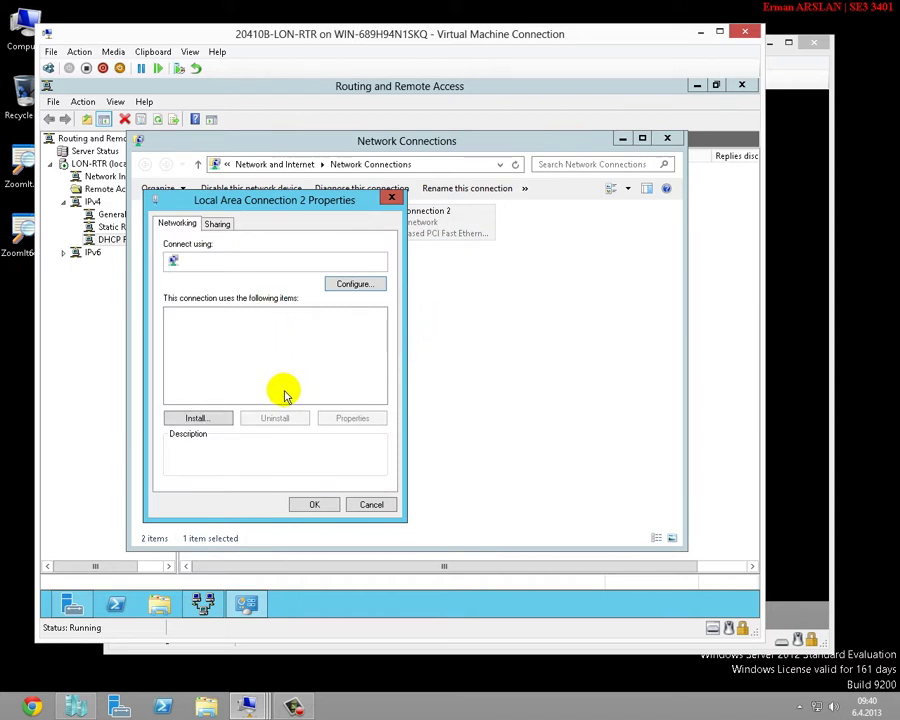
click(296, 399)
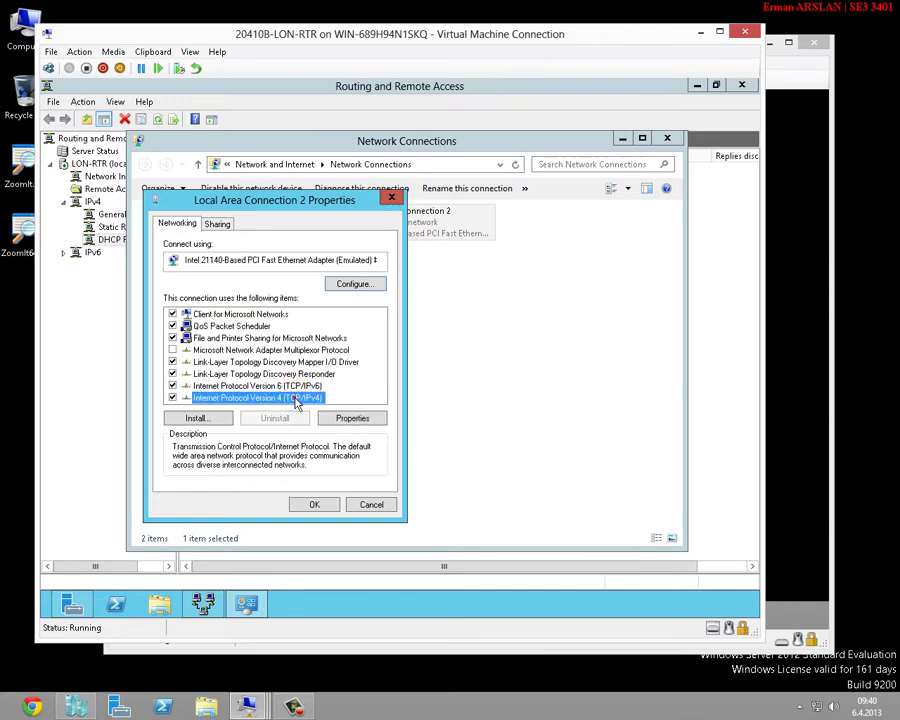
double_click(296, 399)
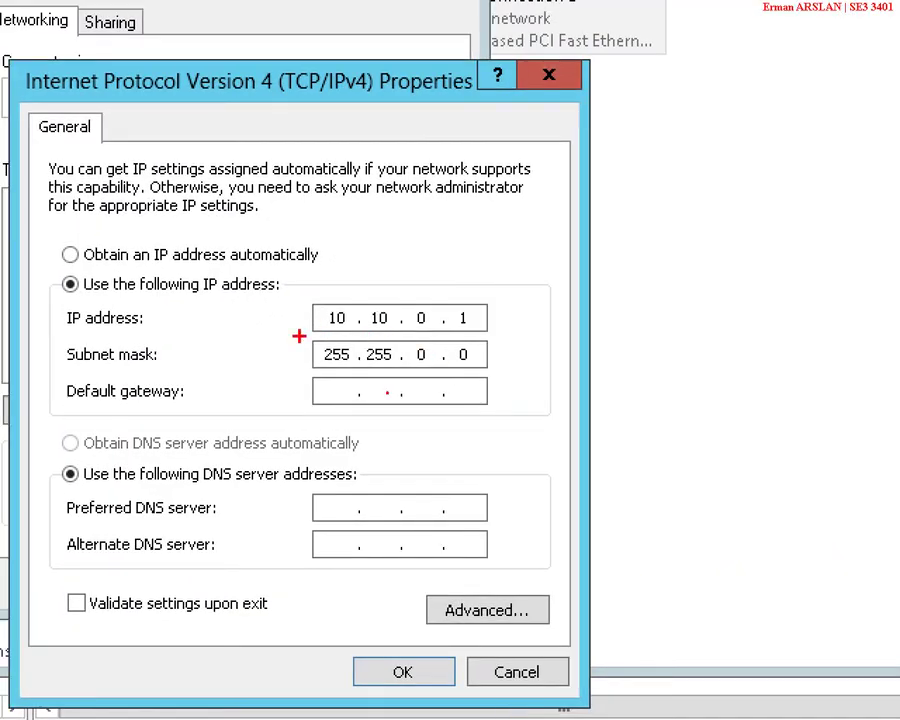
drag(299, 336, 497, 336)
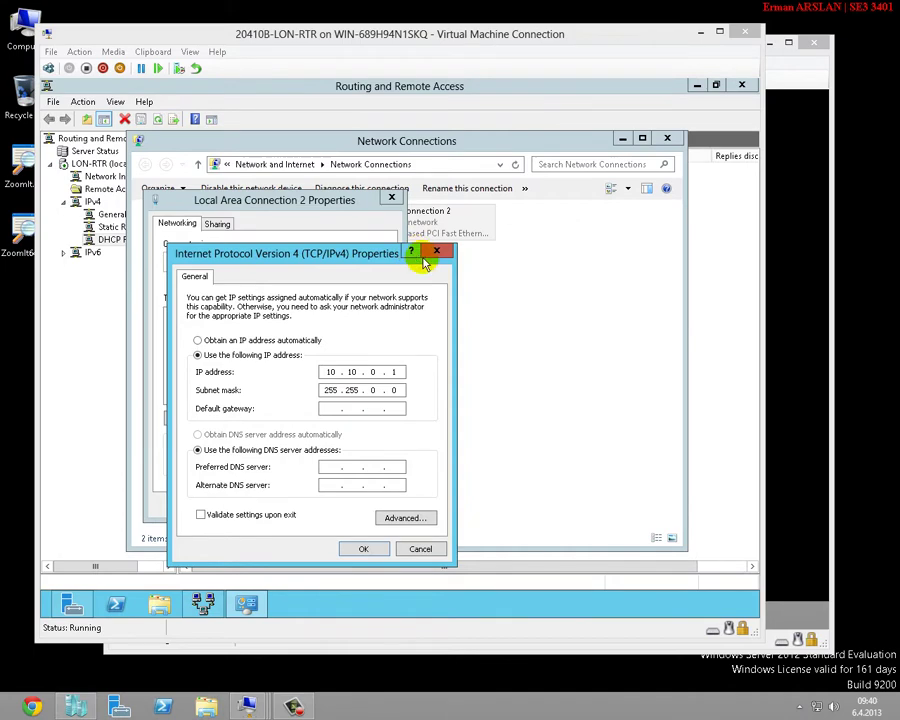
Close the IPv4, properties and Network Connections windows and choose Local Area Connection 2 for relay
click(548, 75)
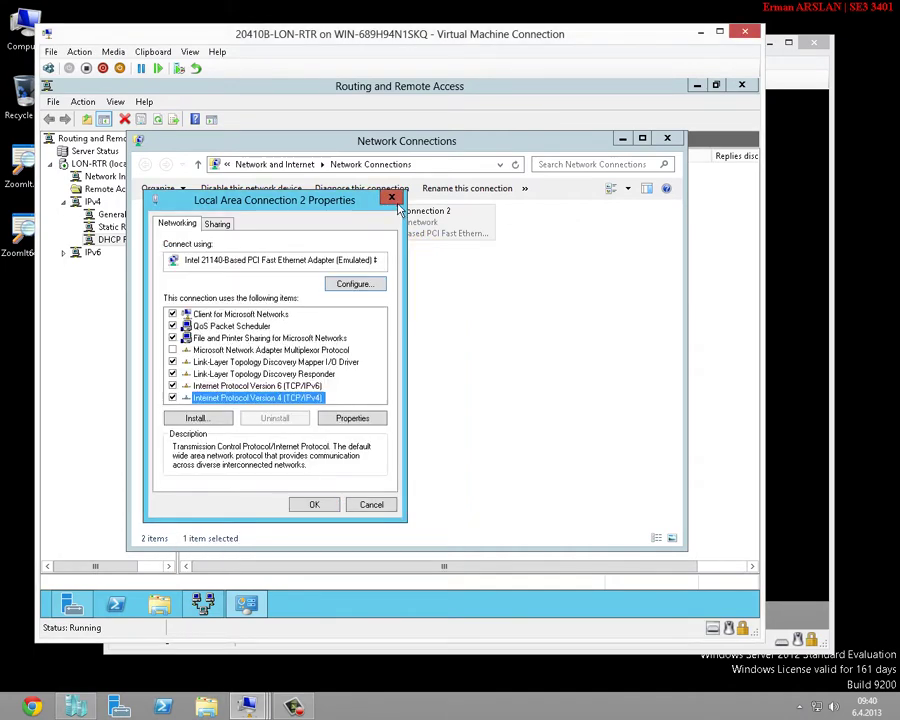
click(396, 201)
click(676, 142)
click(453, 345)
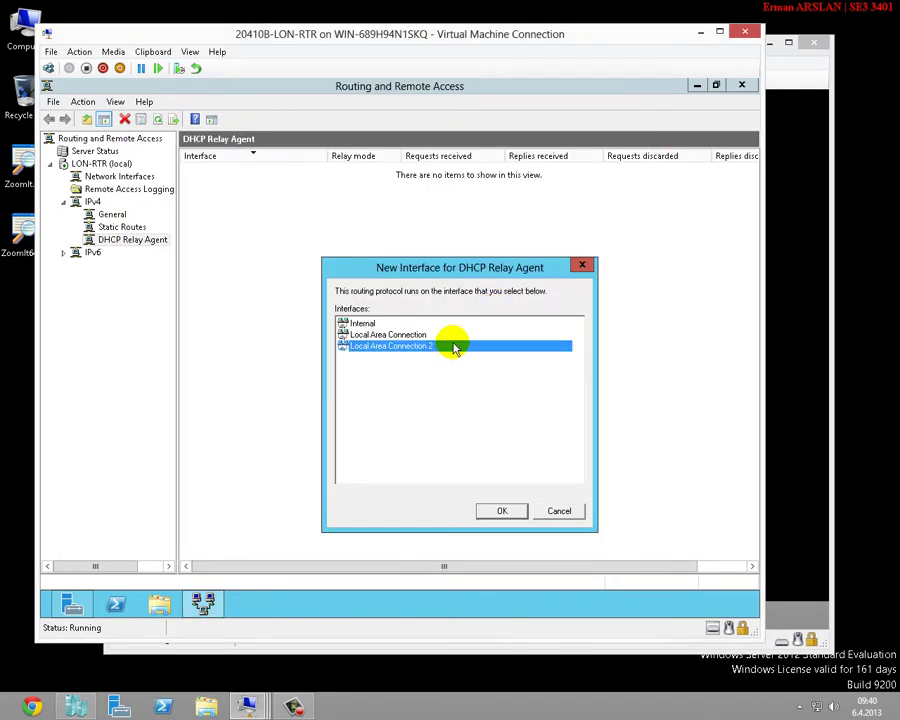
Add Local Area Connection 2 as a relay interface and highlight its boot threshold of 4
click(492, 511)
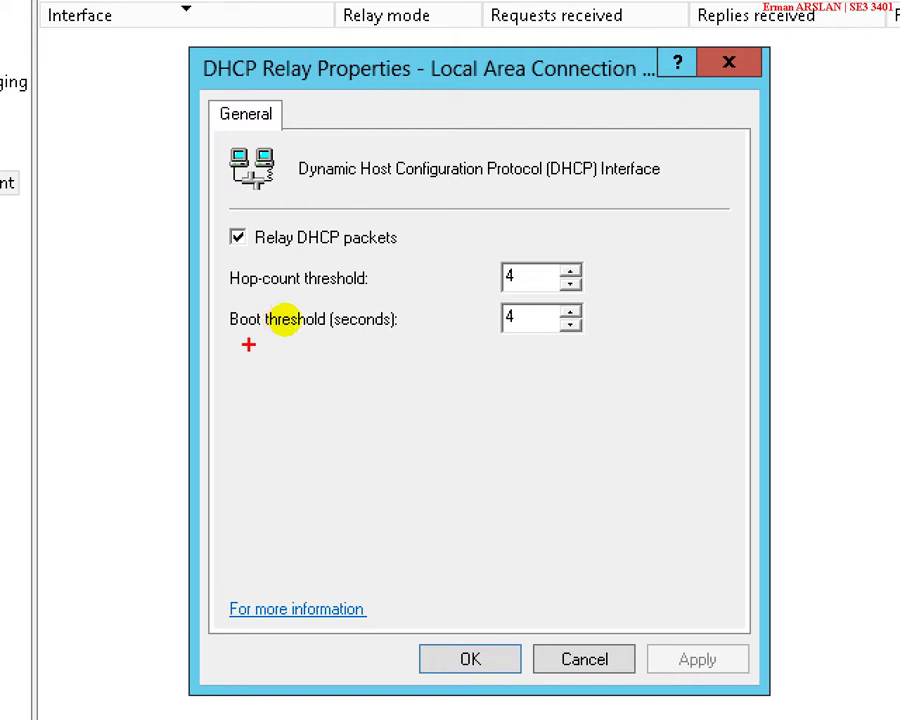
drag(233, 344, 608, 354)
click(277, 318)
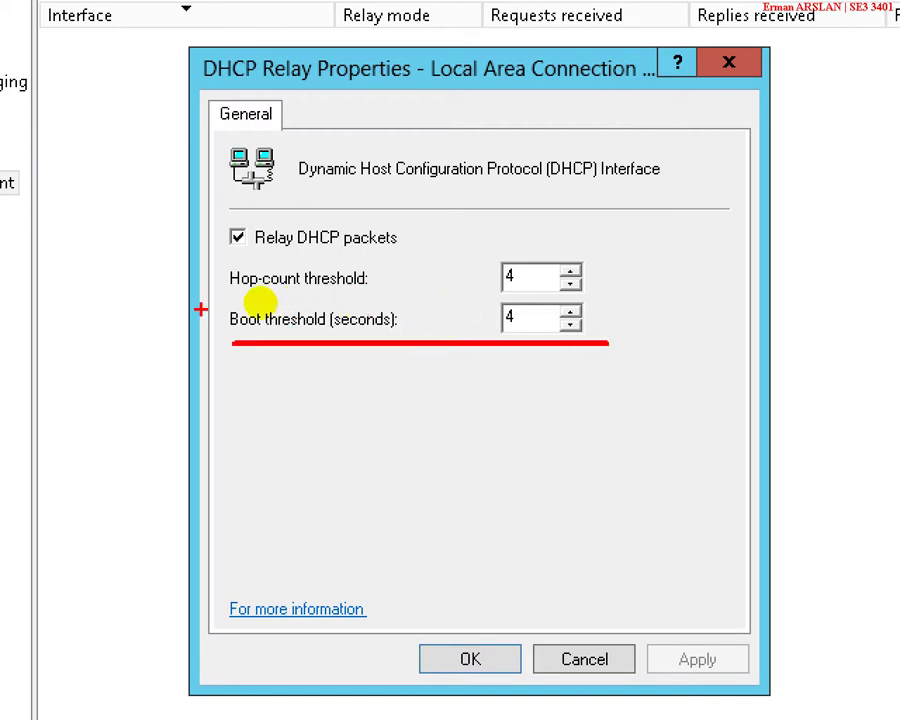
Underline the hop-count threshold and sketch boxes for router R and client CL2
drag(229, 300, 620, 299)
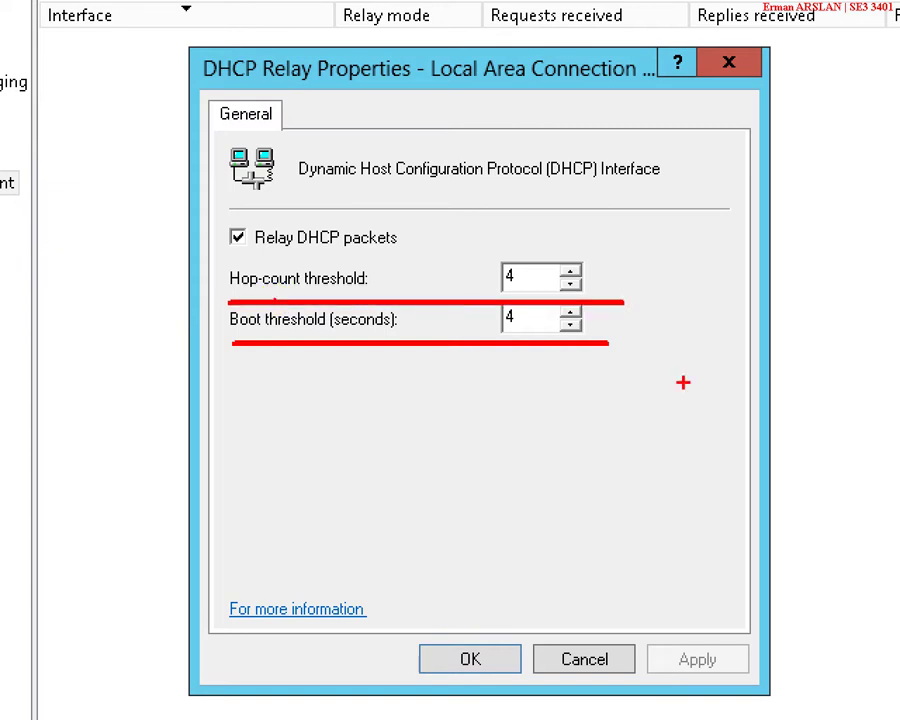
drag(387, 384, 501, 548)
click(367, 379)
mouse_move(413, 494)
mouse_down()
mouse_move(393, 433)
mouse_move(450, 480)
mouse_up()
drag(634, 383, 799, 554)
mouse_move(668, 455)
mouse_down()
mouse_move(645, 490)
mouse_move(700, 445)
mouse_up()
drag(700, 490, 700, 432)
mouse_move(712, 447)
mouse_down()
mouse_move(735, 492)
mouse_move(757, 500)
mouse_up()
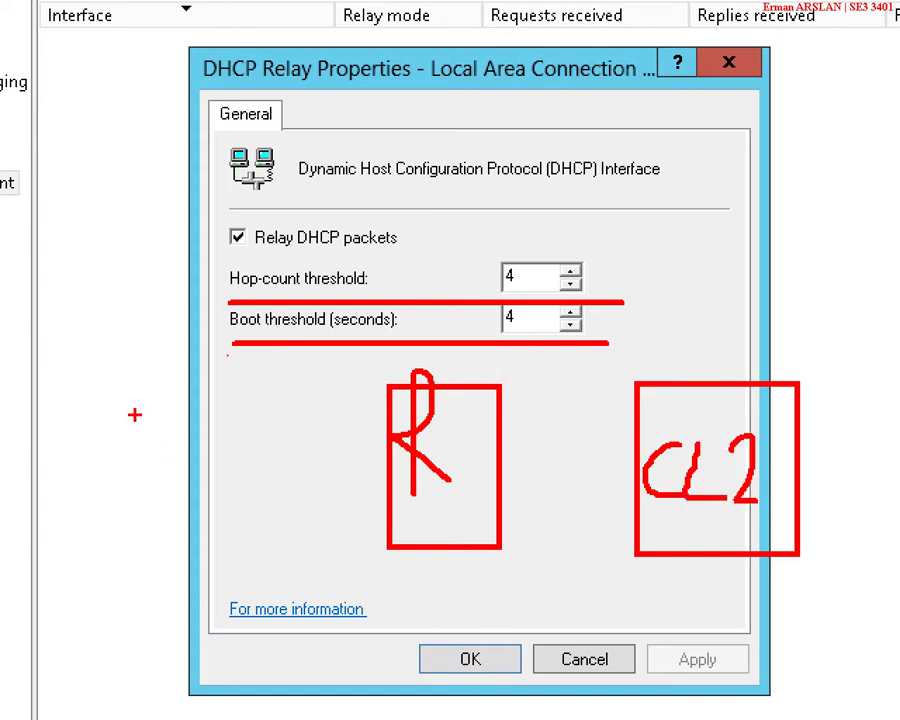
Draw a DHCP server box and link it through the router's interfaces to CL2
drag(133, 413, 309, 539)
drag(156, 432, 152, 498)
drag(203, 432, 203, 495)
mouse_move(226, 428)
mouse_down()
mouse_move(232, 495)
mouse_move(252, 468)
mouse_up()
drag(260, 462, 258, 492)
drag(273, 428, 273, 503)
drag(274, 430, 285, 440)
drag(378, 475, 310, 475)
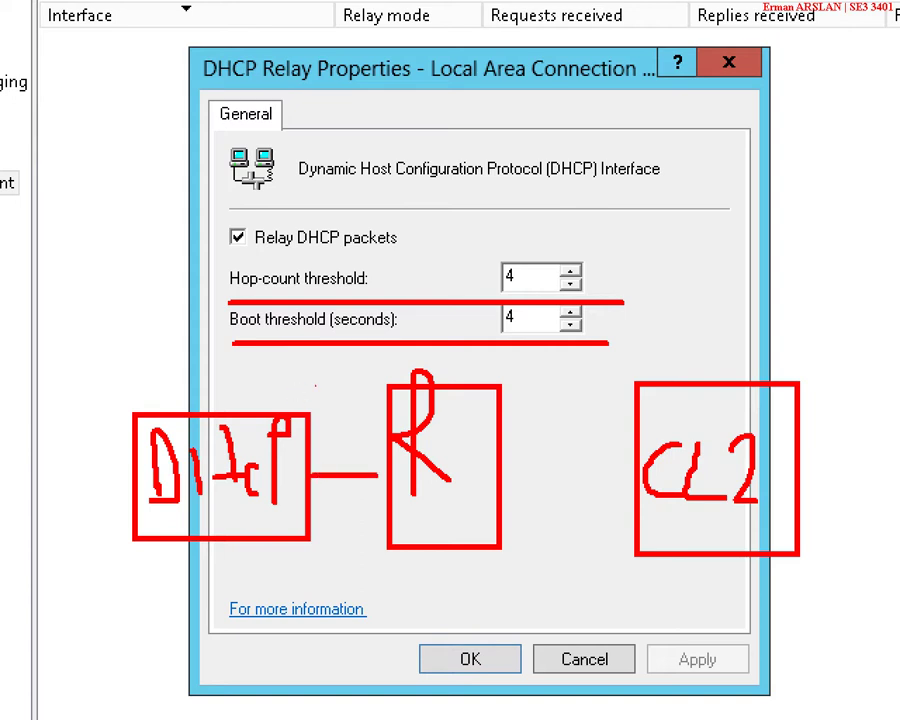
drag(537, 478, 640, 486)
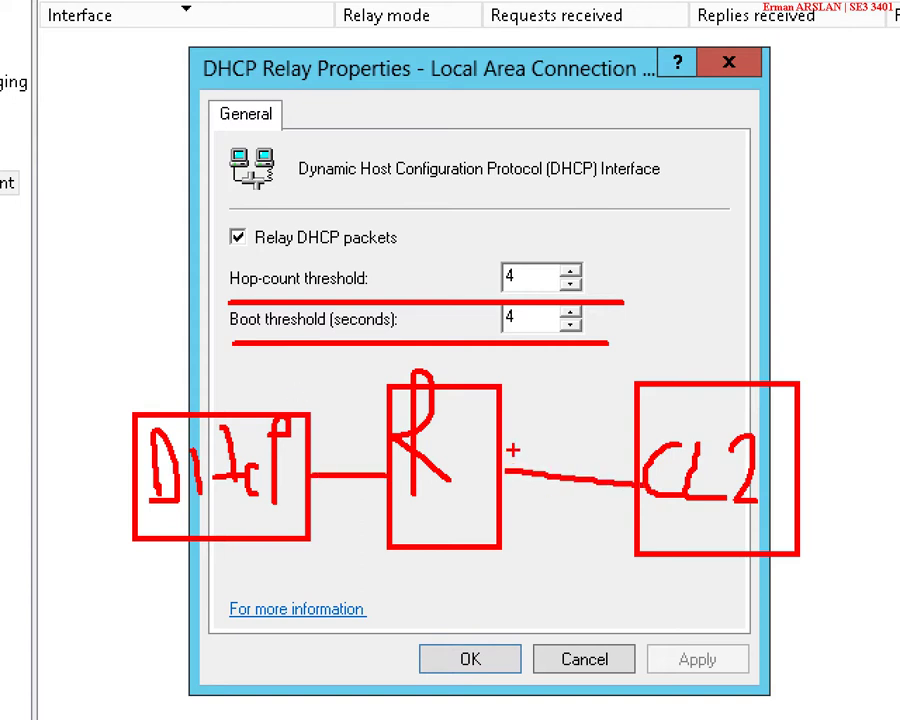
drag(506, 448, 506, 500)
drag(354, 458, 398, 500)
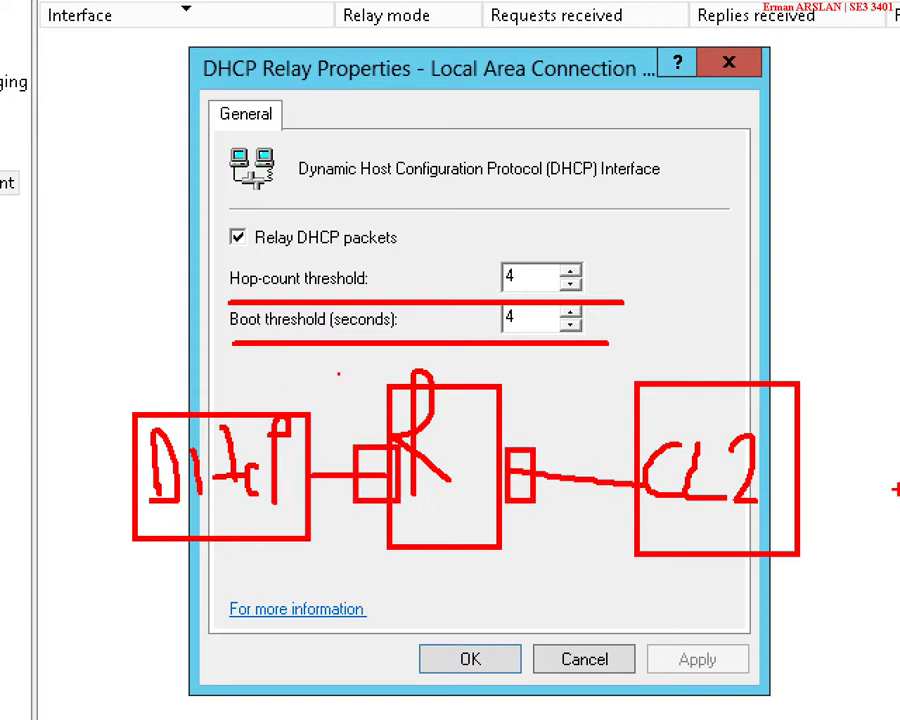
drag(649, 523, 783, 522)
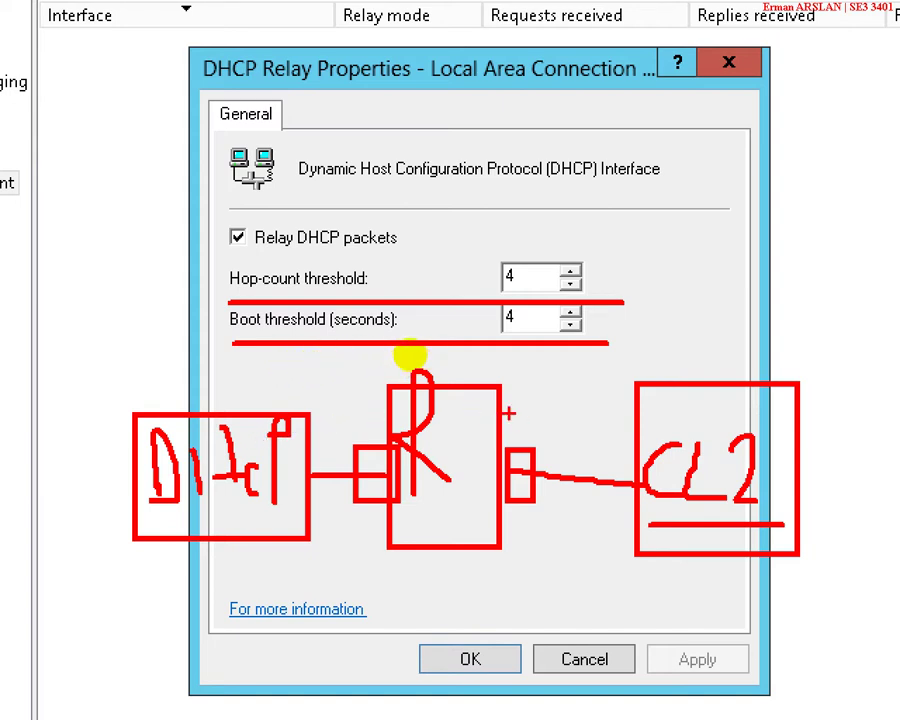
Sketch additional router hops leading to a far client box
mouse_move(524, 370)
mouse_down()
mouse_move(524, 412)
mouse_move(567, 418)
mouse_move(610, 392)
mouse_up()
mouse_move(590, 326)
mouse_down()
mouse_move(635, 378)
mouse_move(708, 337)
mouse_up()
mouse_move(697, 282)
mouse_down()
mouse_move(749, 303)
mouse_move(798, 297)
mouse_move(802, 270)
mouse_move(830, 300)
mouse_move(858, 305)
mouse_up()
drag(858, 262, 892, 340)
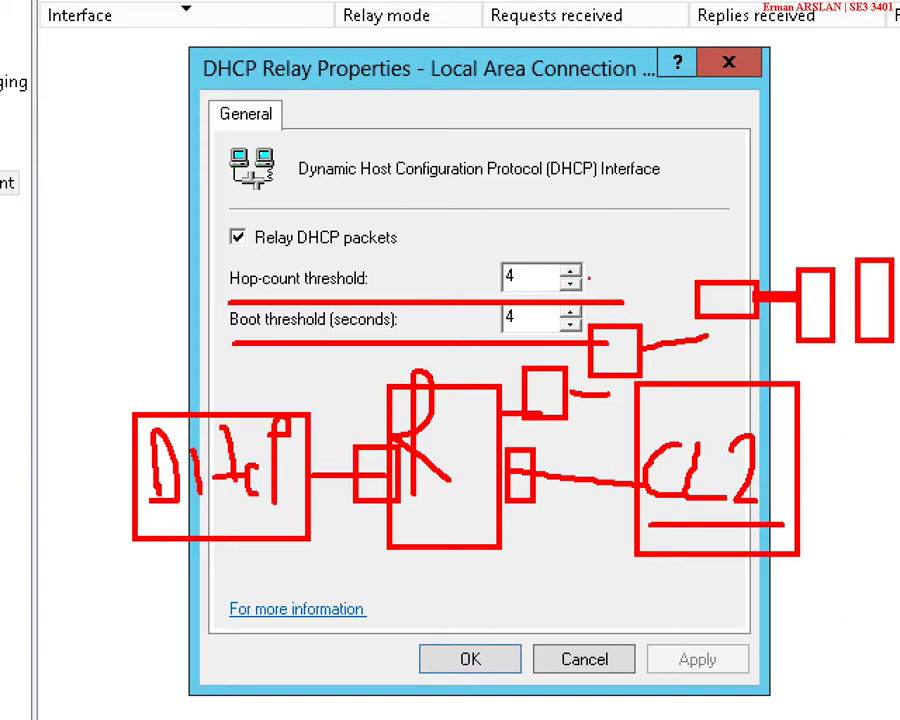
drag(887, 285, 889, 304)
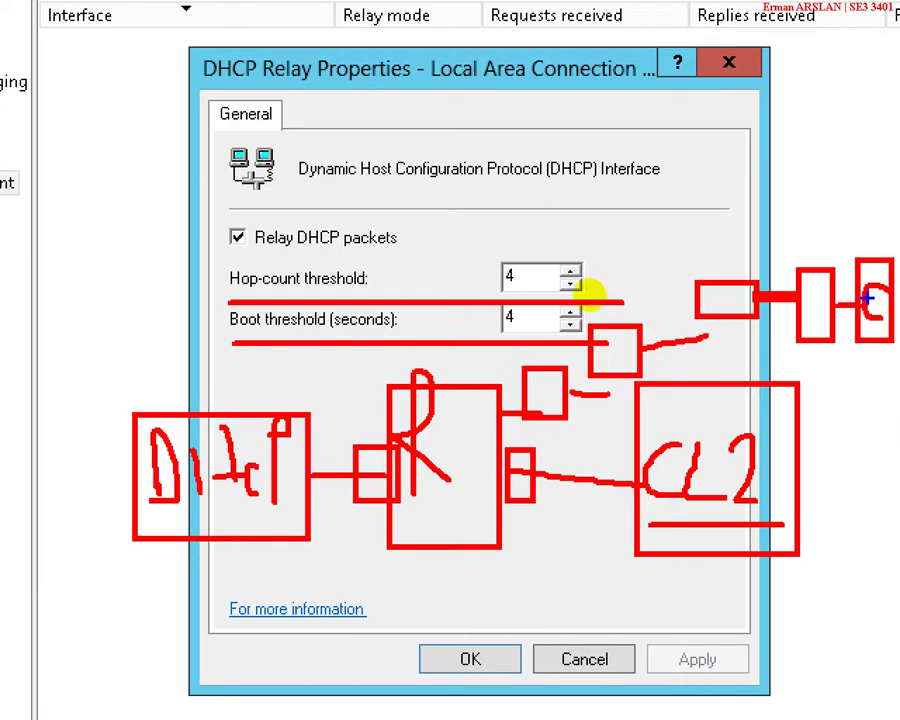
Trace the request path back through the hops and number each hop
mouse_move(866, 296)
mouse_down()
mouse_move(697, 301)
mouse_move(552, 382)
mouse_move(518, 416)
mouse_move(455, 452)
mouse_move(296, 465)
mouse_up()
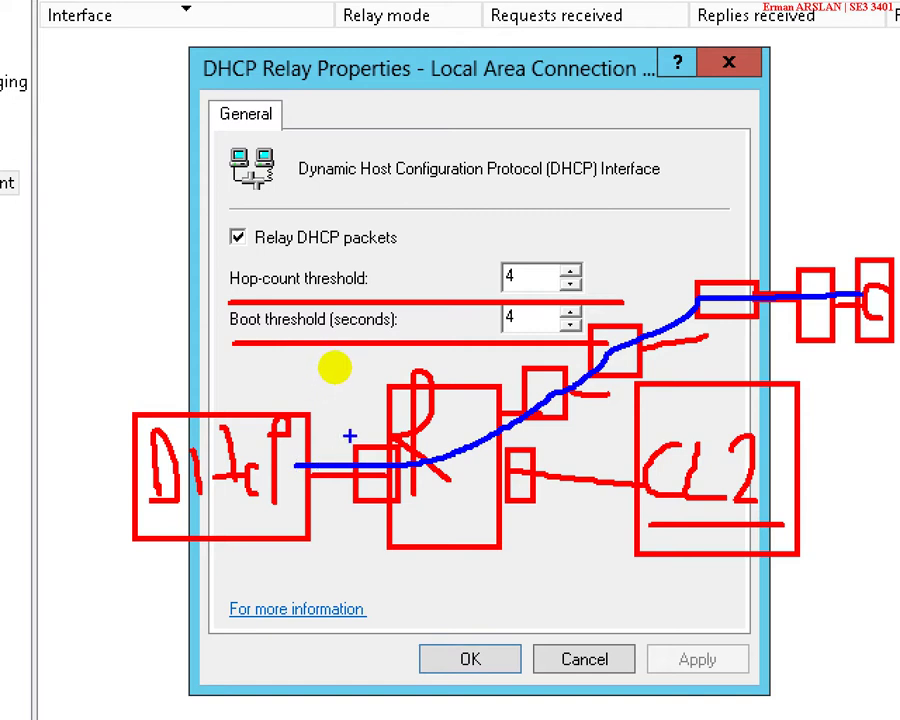
drag(510, 290, 510, 316)
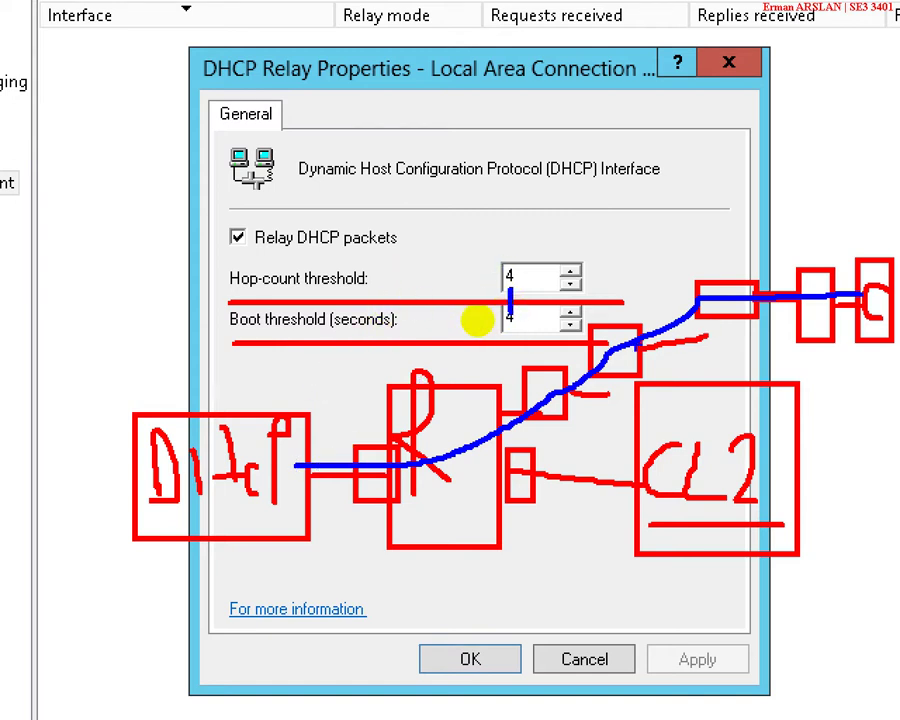
mouse_move(430, 398)
mouse_down()
mouse_move(470, 396)
mouse_move(440, 432)
mouse_move(450, 505)
mouse_up()
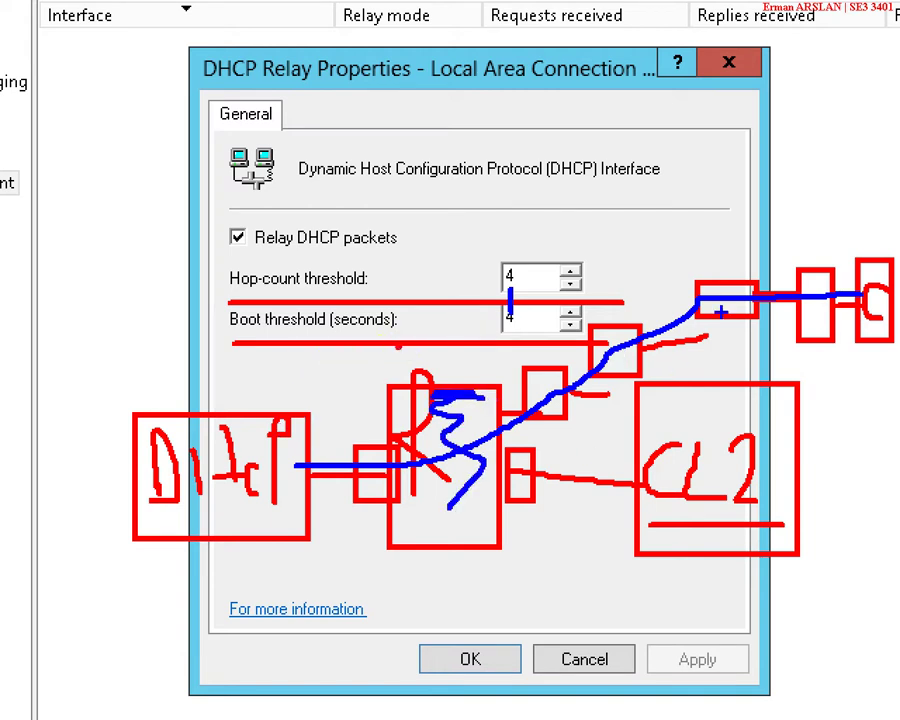
drag(814, 242, 815, 270)
drag(695, 250, 718, 280)
mouse_move(592, 281)
mouse_down()
mouse_move(603, 281)
mouse_move(597, 300)
mouse_move(540, 325)
mouse_move(545, 335)
mouse_up()
mouse_move(488, 369)
mouse_down()
mouse_move(518, 376)
mouse_move(350, 392)
mouse_move(250, 430)
mouse_up()
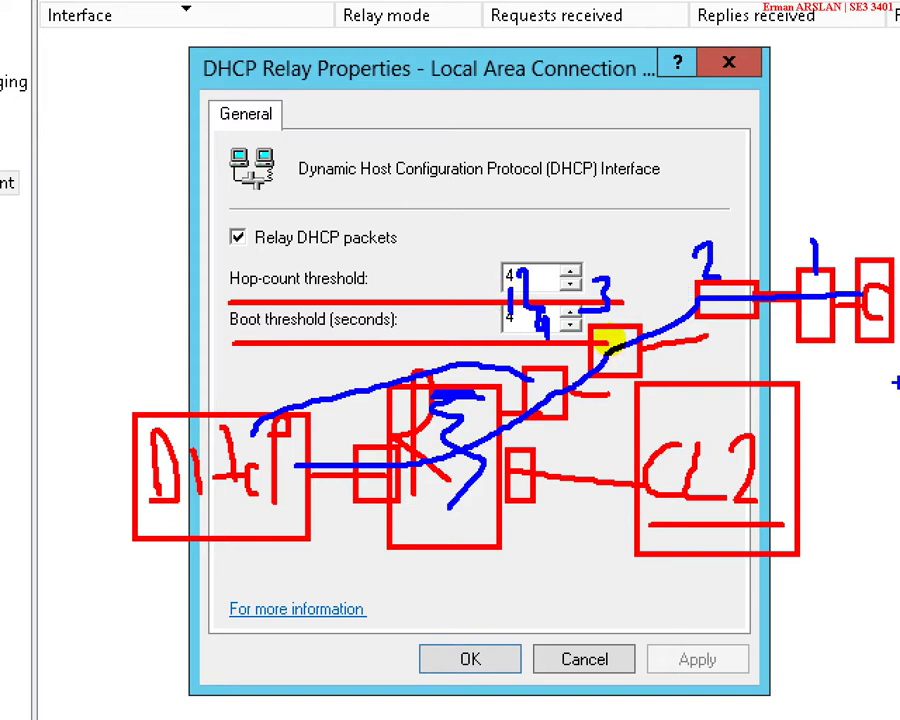
Trace paths between the far client box and the DHCP server, then clear the drawing
drag(565, 430, 860, 330)
drag(480, 487, 285, 500)
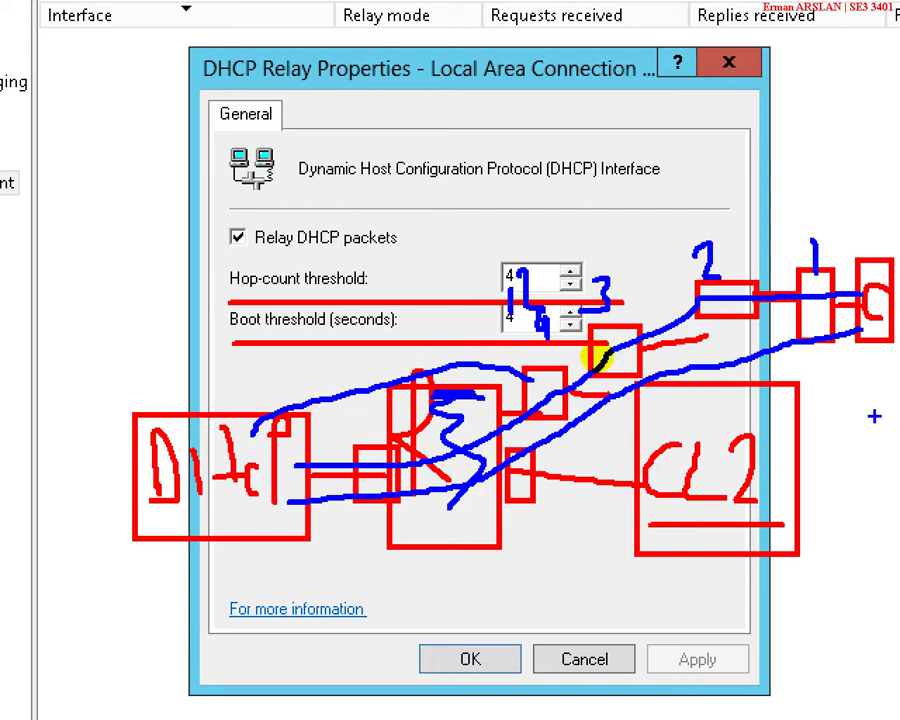
mouse_move(885, 265)
mouse_down()
mouse_move(878, 252)
mouse_move(493, 262)
mouse_move(188, 490)
mouse_up()
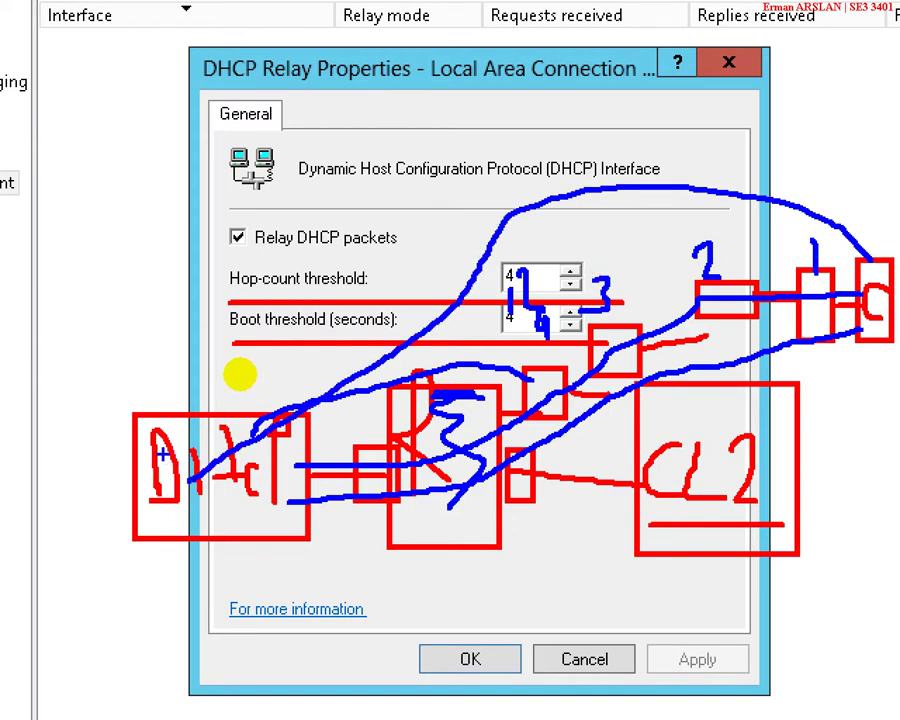
mouse_move(163, 430)
mouse_down()
mouse_move(187, 340)
mouse_move(330, 72)
mouse_move(876, 262)
mouse_up()
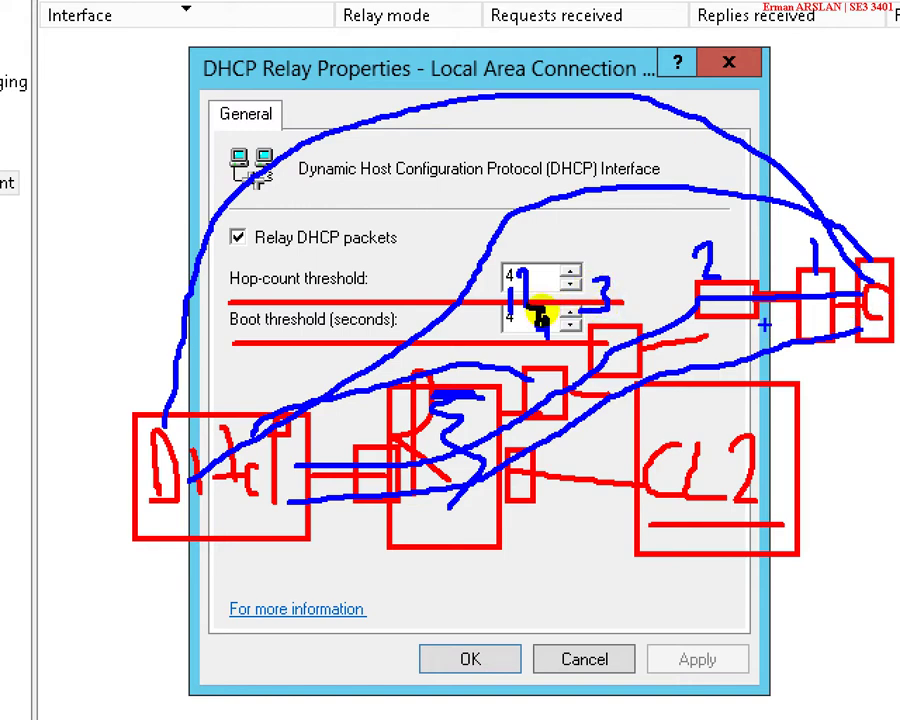
key(Escape)
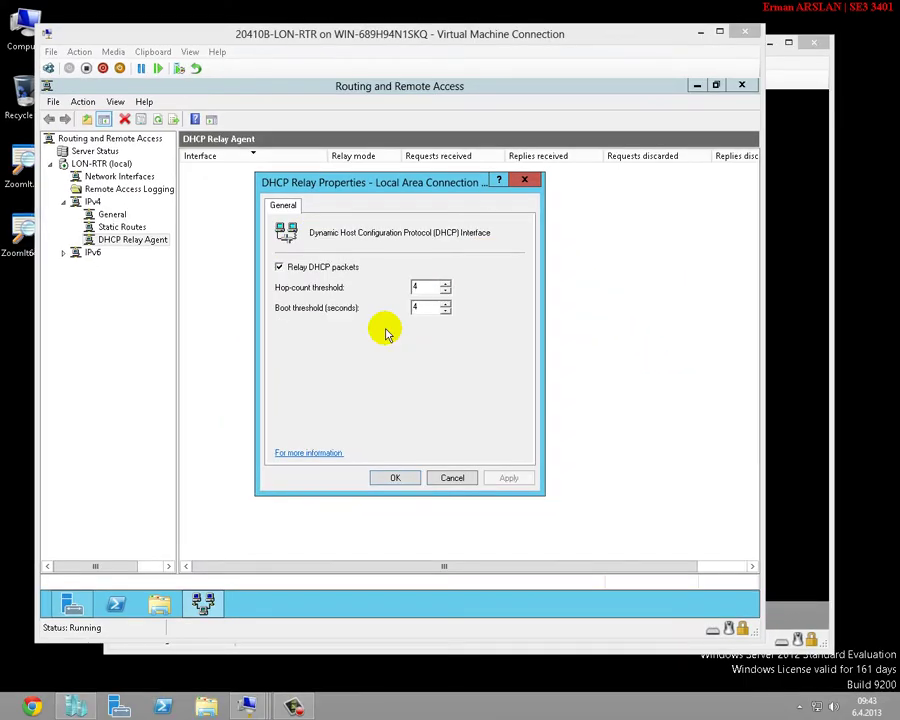
Try changing the hop-count threshold with the spinner and by typing a value
click(433, 287)
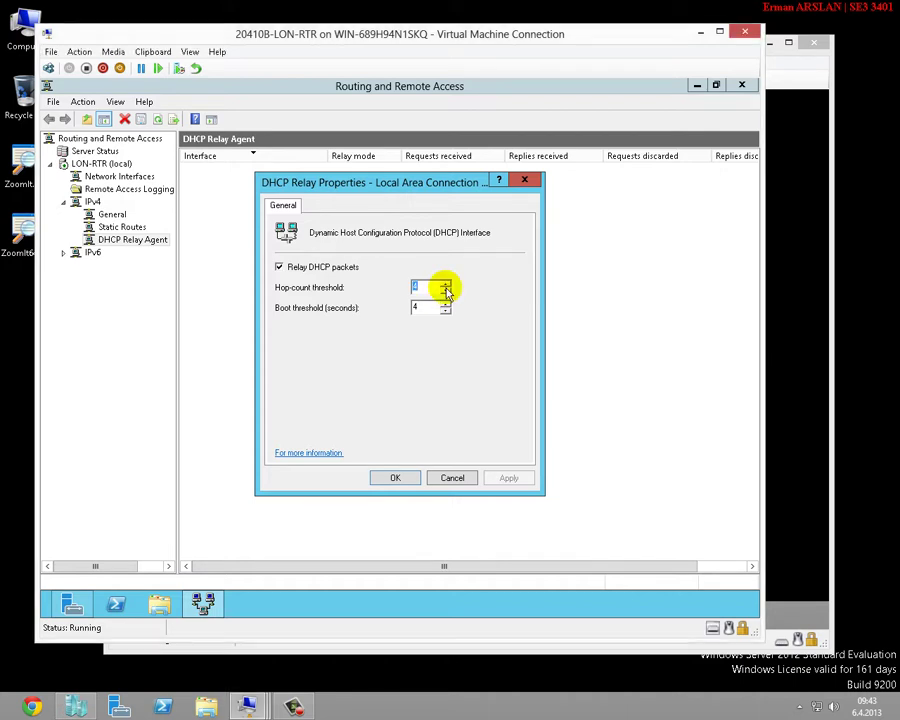
click(445, 283)
click(445, 283)
click(432, 287)
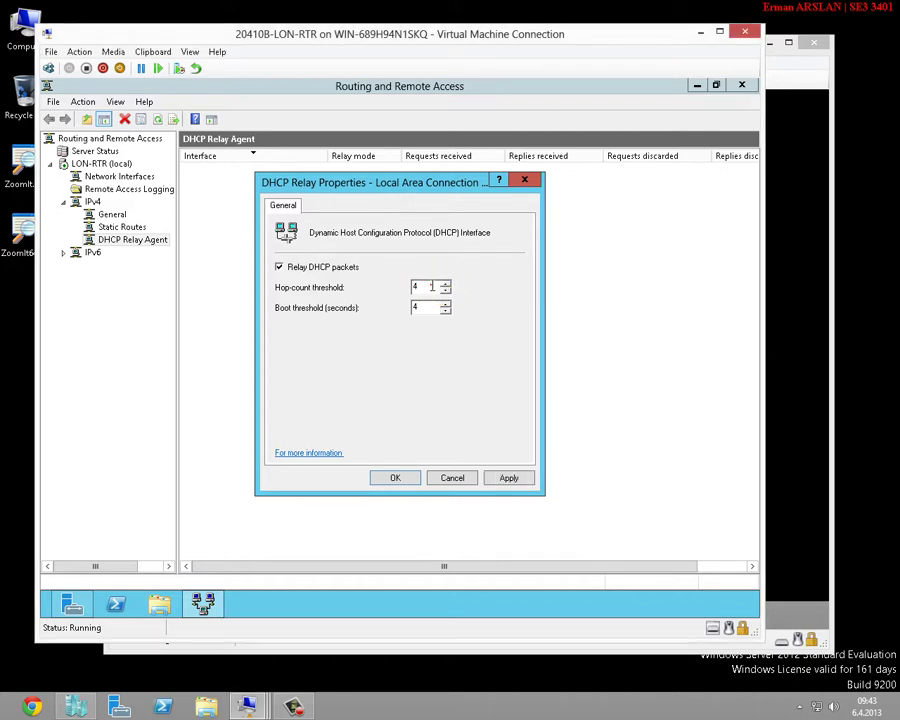
double_click(432, 287)
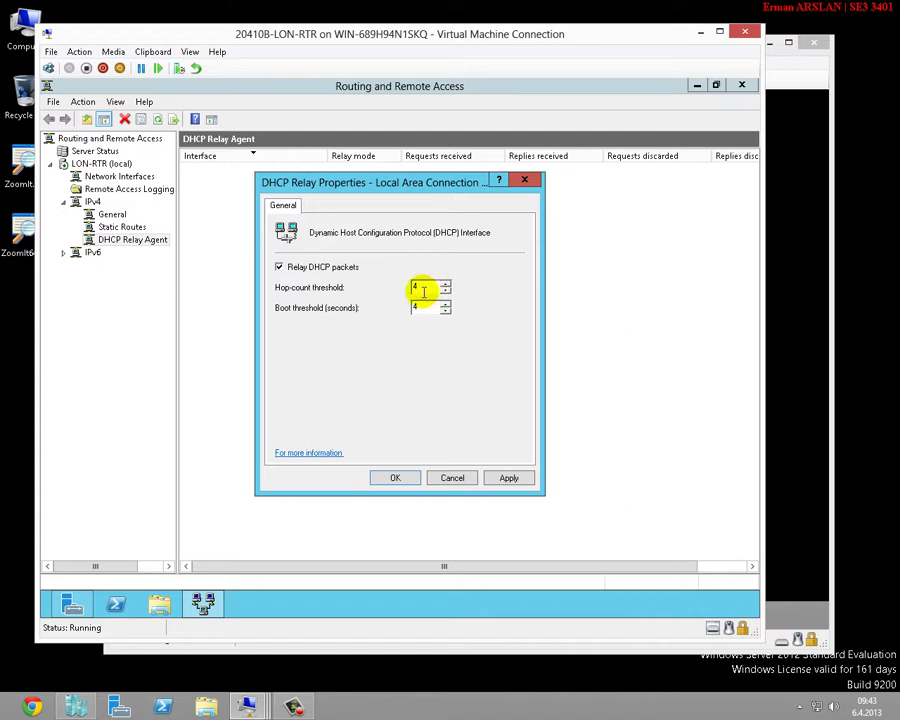
click(433, 287)
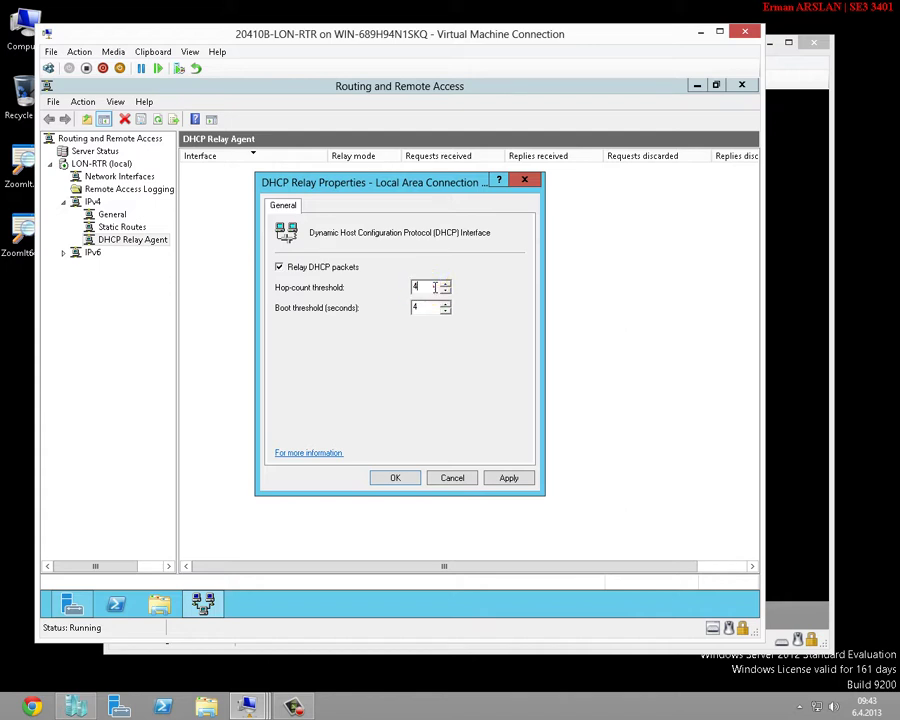
double_click(433, 287)
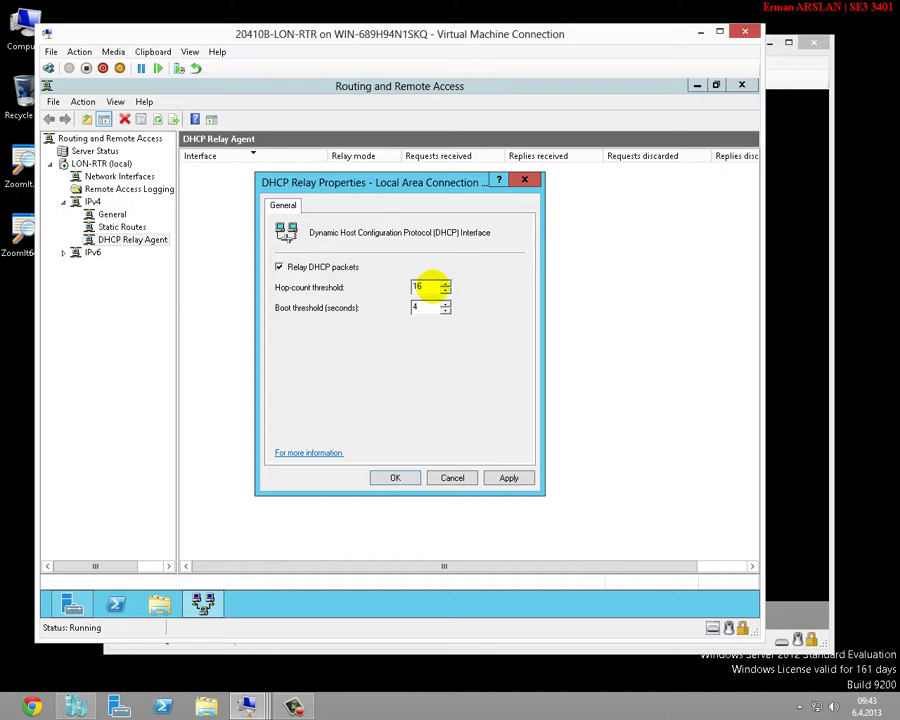
text(2)
click(445, 285)
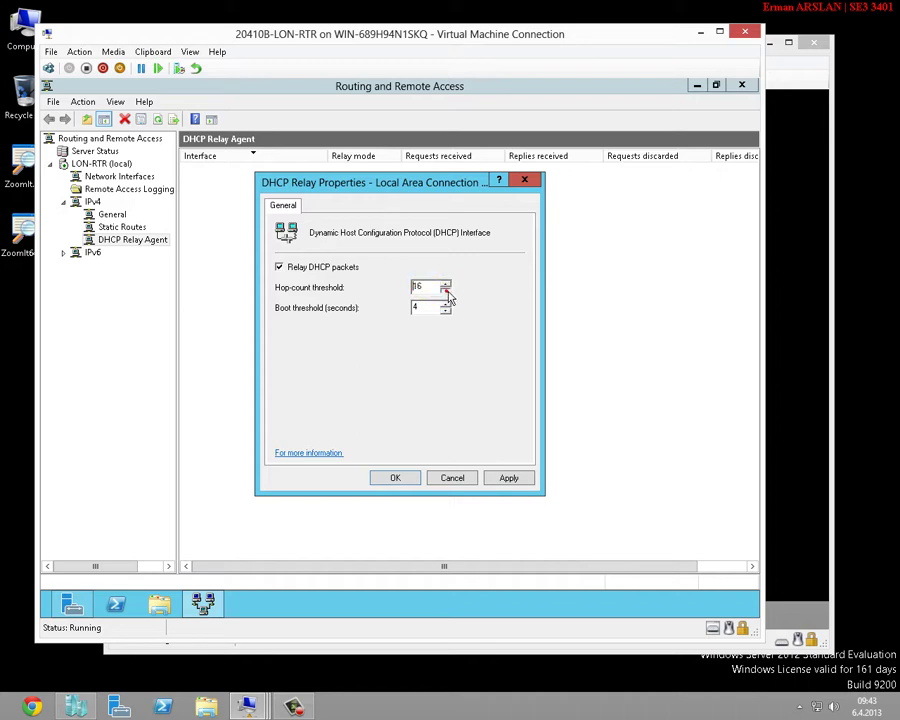
Set the boot threshold back to 4 and confirm the Local Area Connection 2 relay settings
click(446, 311)
click(447, 314)
click(432, 309)
drag(432, 310, 419, 310)
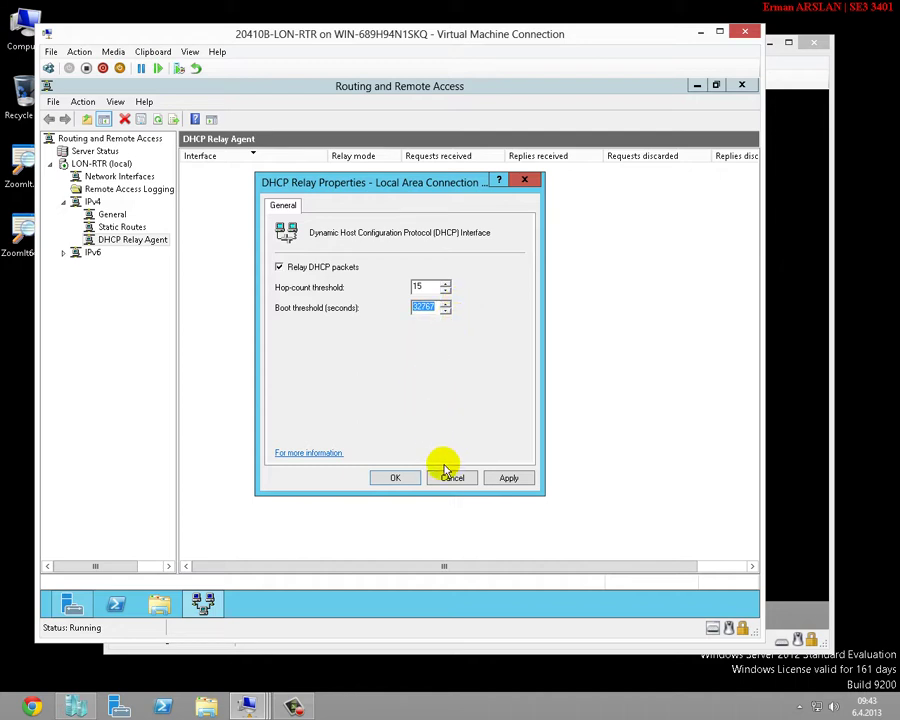
text(4)
click(429, 290)
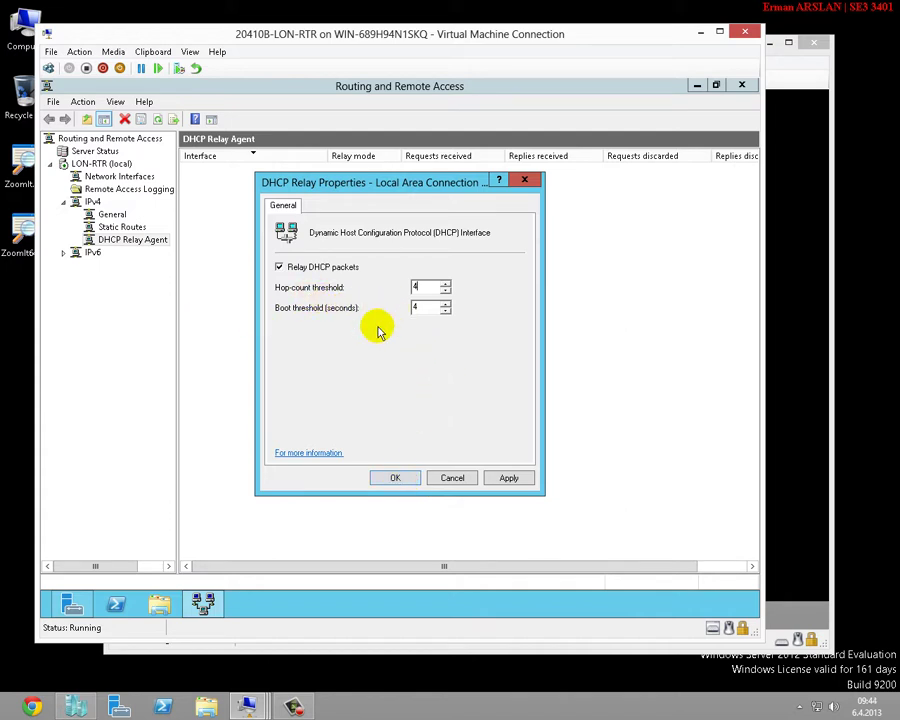
click(390, 479)
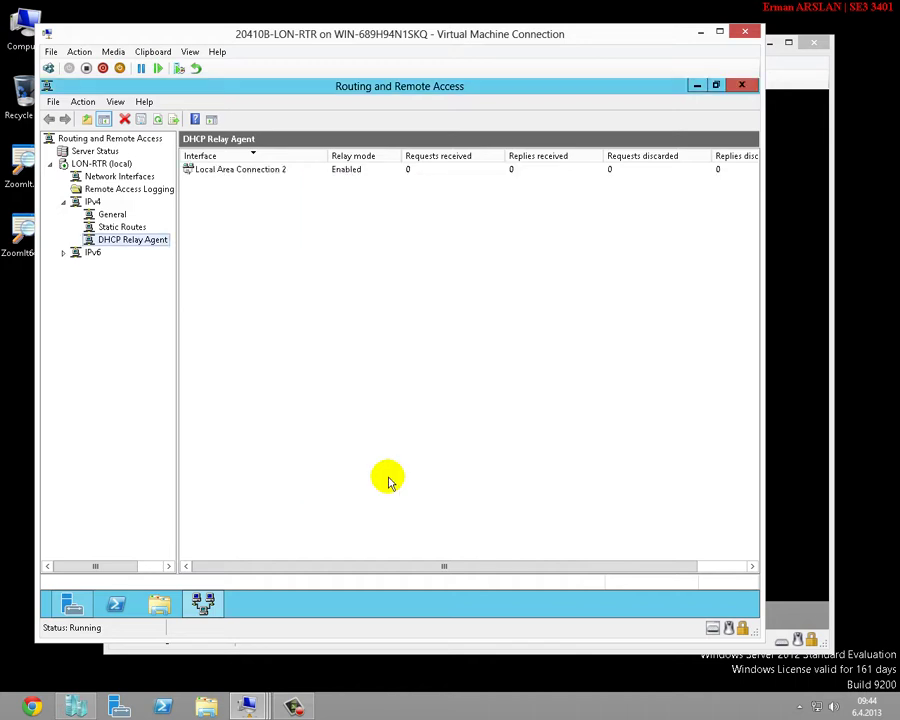
Open the DHCP Relay Agent's global properties on LON-RTR, then switch to LON-SVR1's DHCP console
click(269, 175)
click(283, 176)
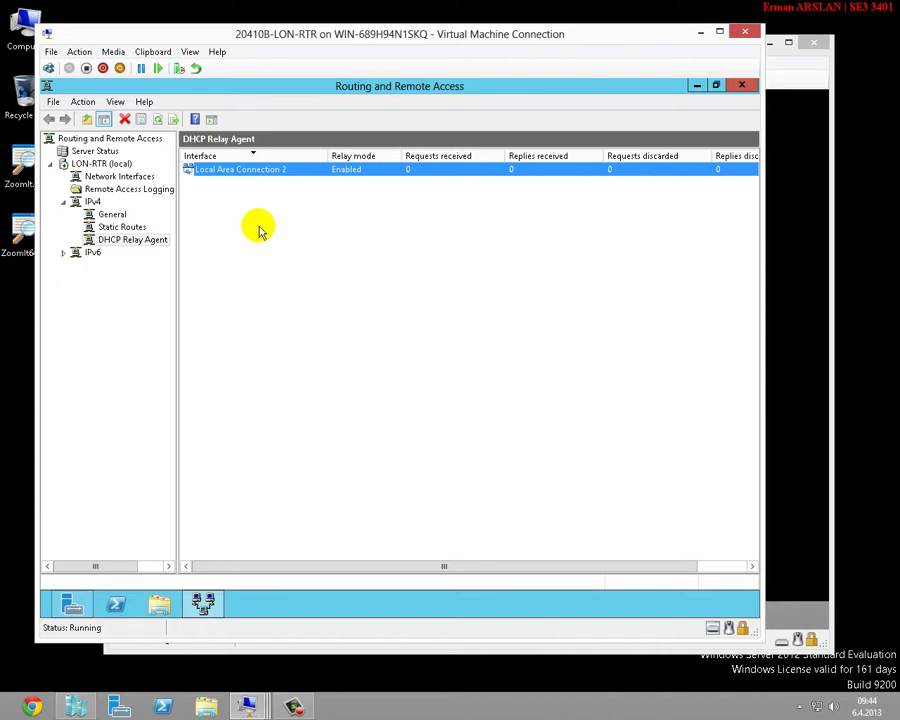
click(201, 169)
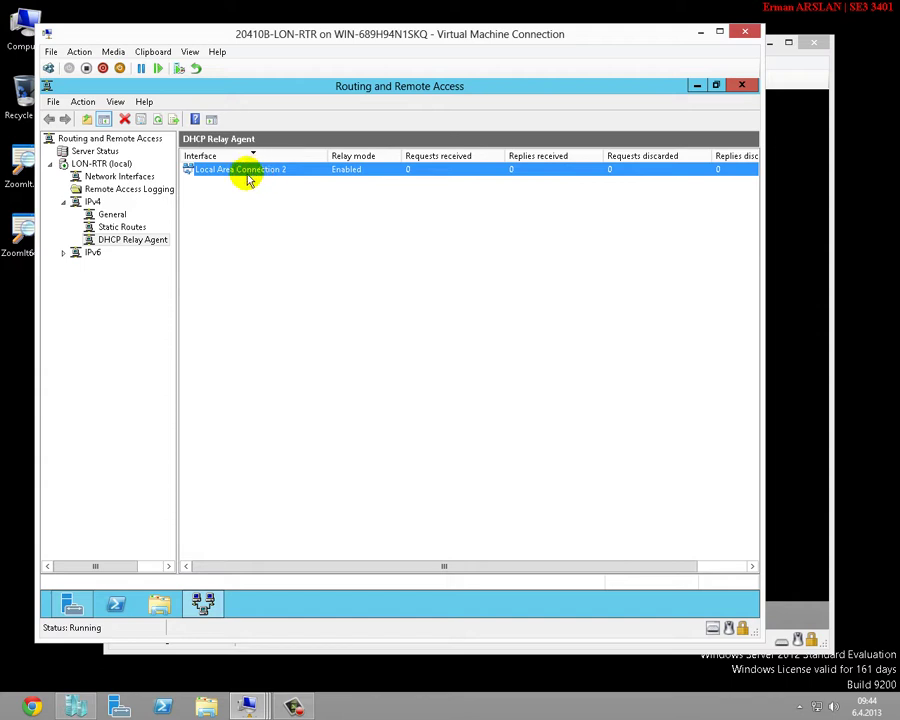
click(160, 240)
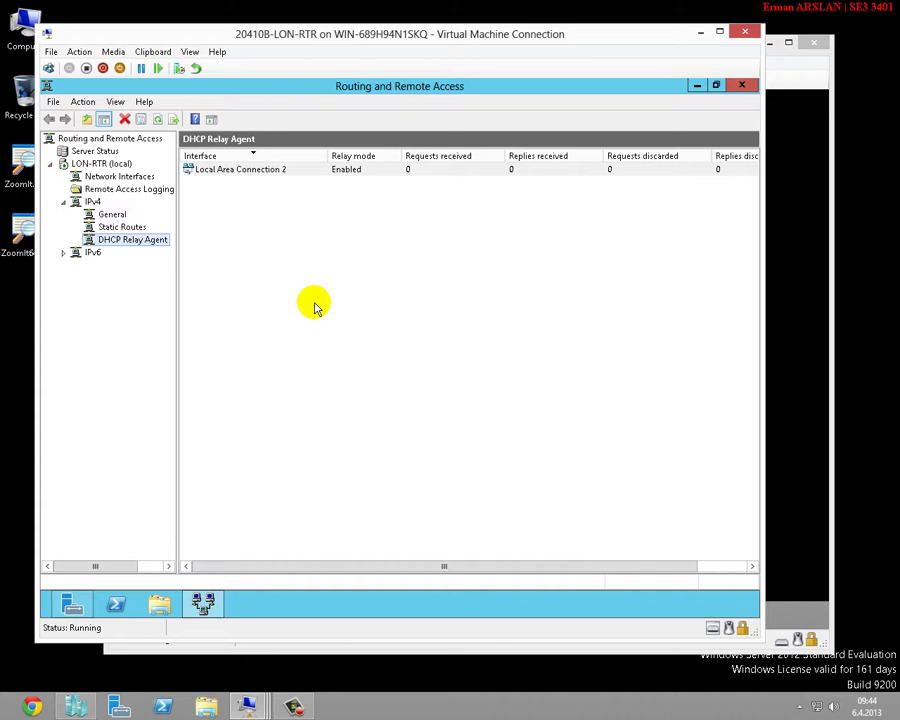
click(260, 710)
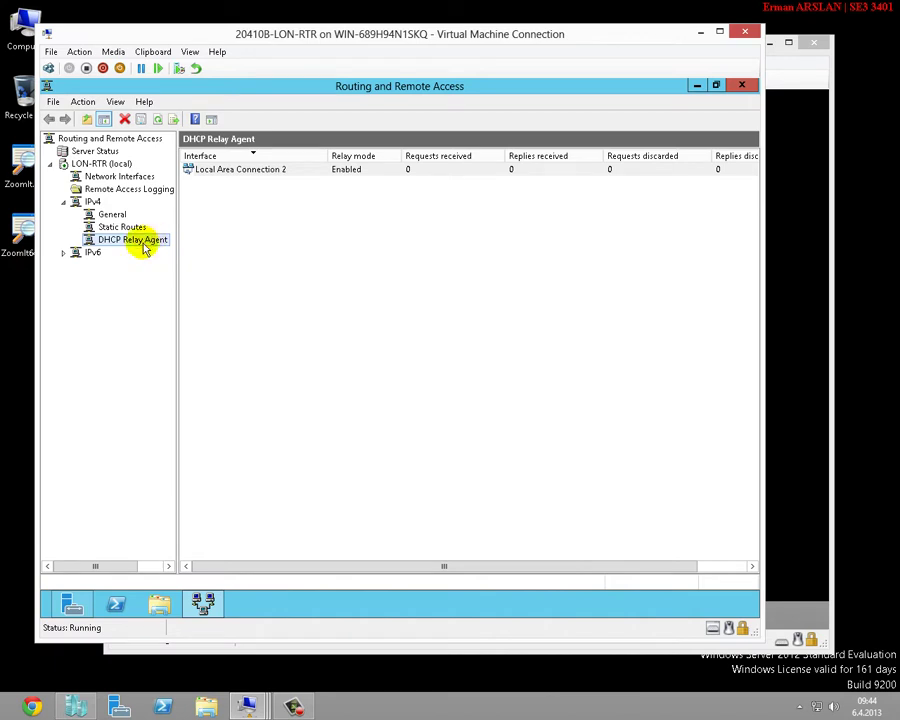
right_click(139, 246)
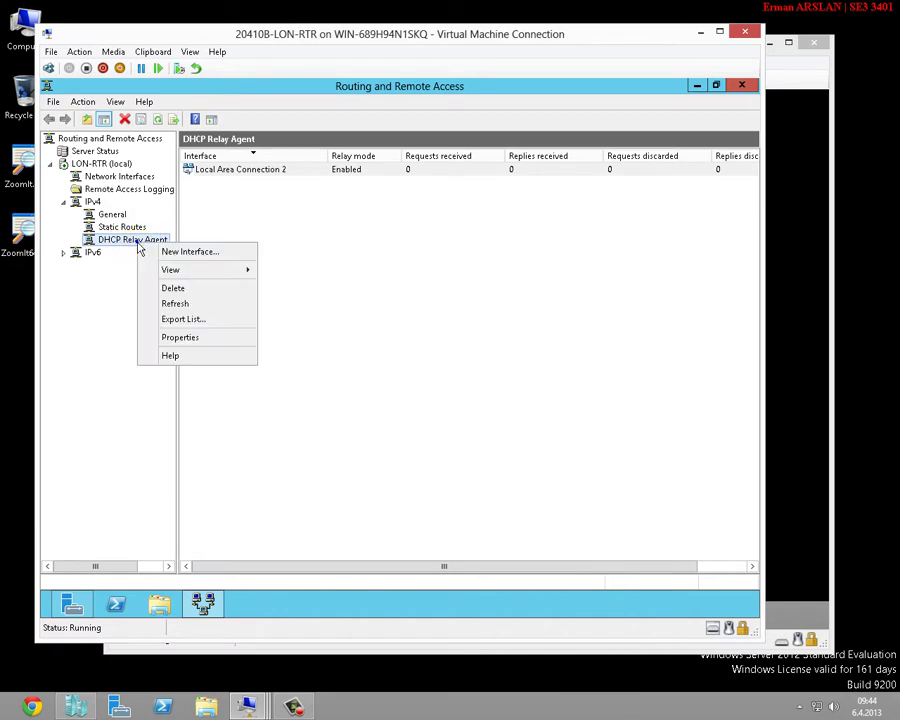
click(187, 340)
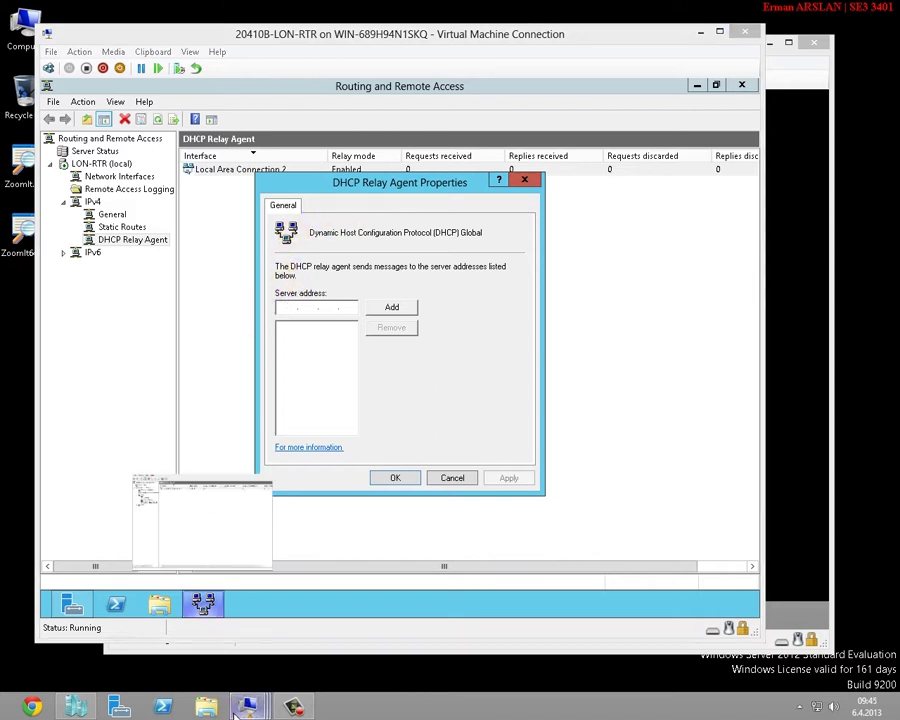
mouse_move(247, 706)
click(279, 630)
Run ipconfig in a Command Prompt on LON-SVR1 to confirm its address 172.16.0.21
click(363, 492)
key(super+r)
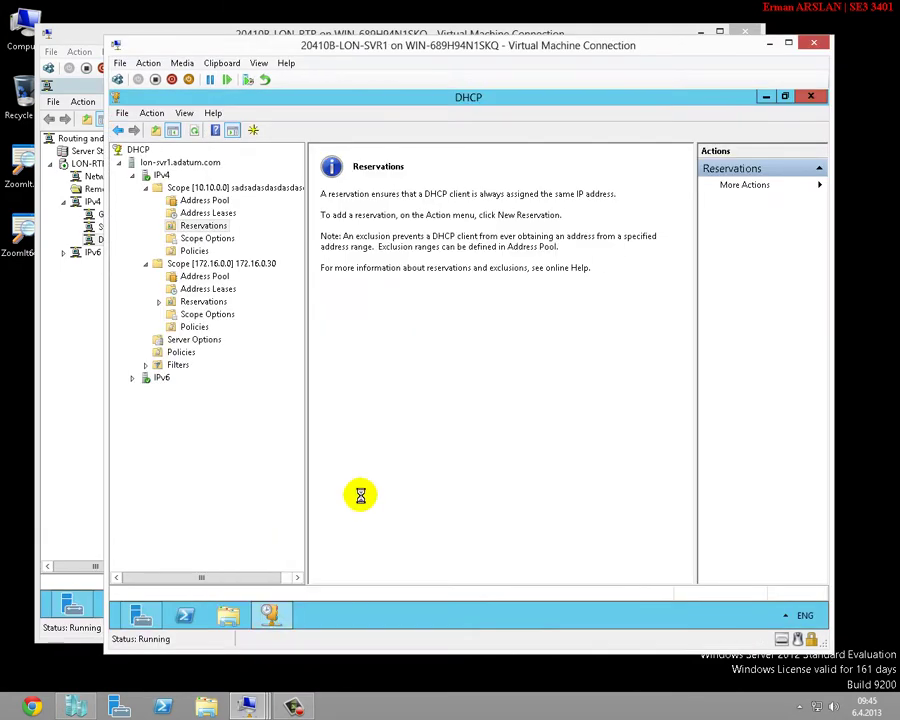
text(cmd)
key(Return)
text(ipc)
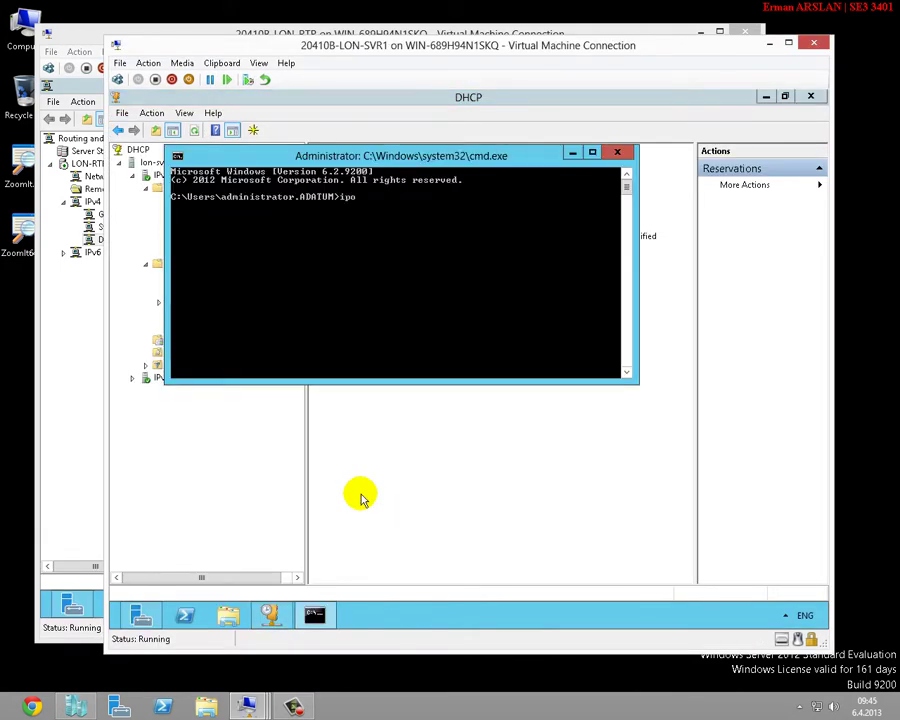
text(onfig)
key(Return)
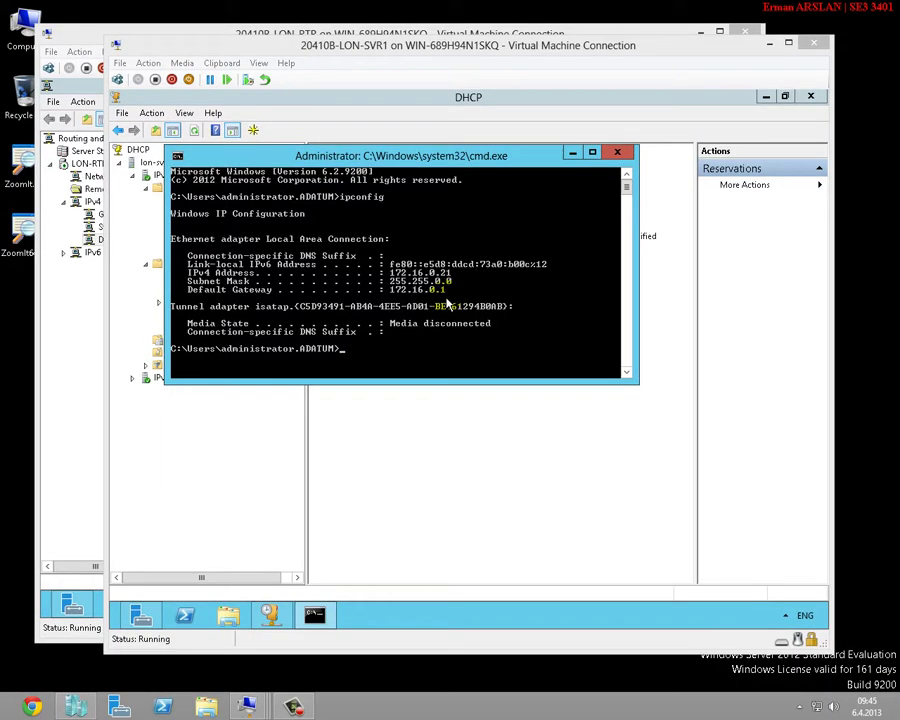
Back on LON-RTR, add relay server address 172.16.0.21 to the DHCP Relay Agent and confirm
click(617, 152)
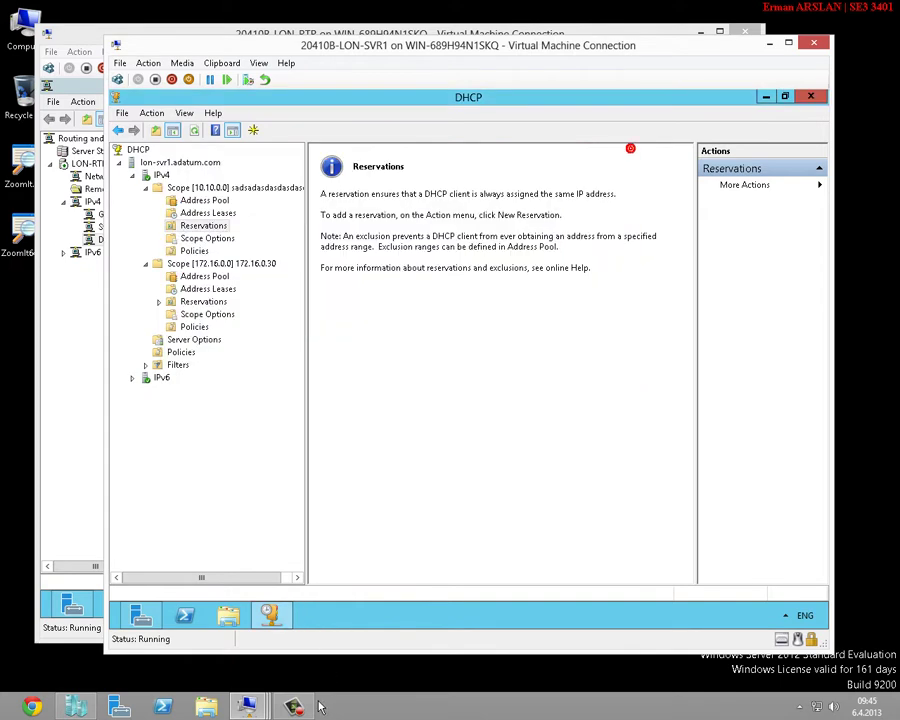
mouse_move(291, 706)
click(394, 622)
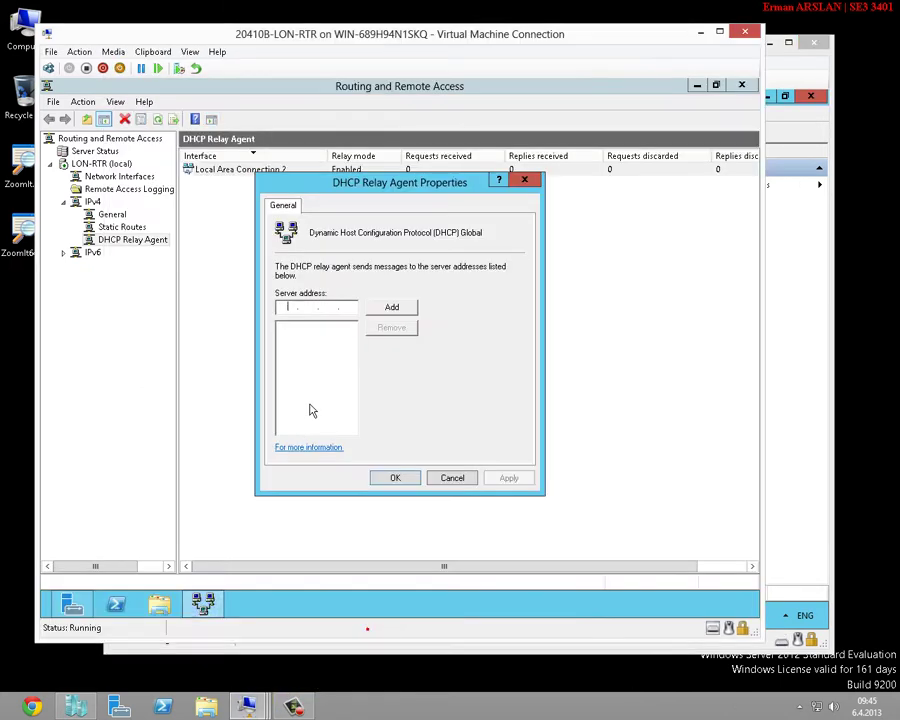
click(315, 380)
text(172 . 16 . 0 . 21)
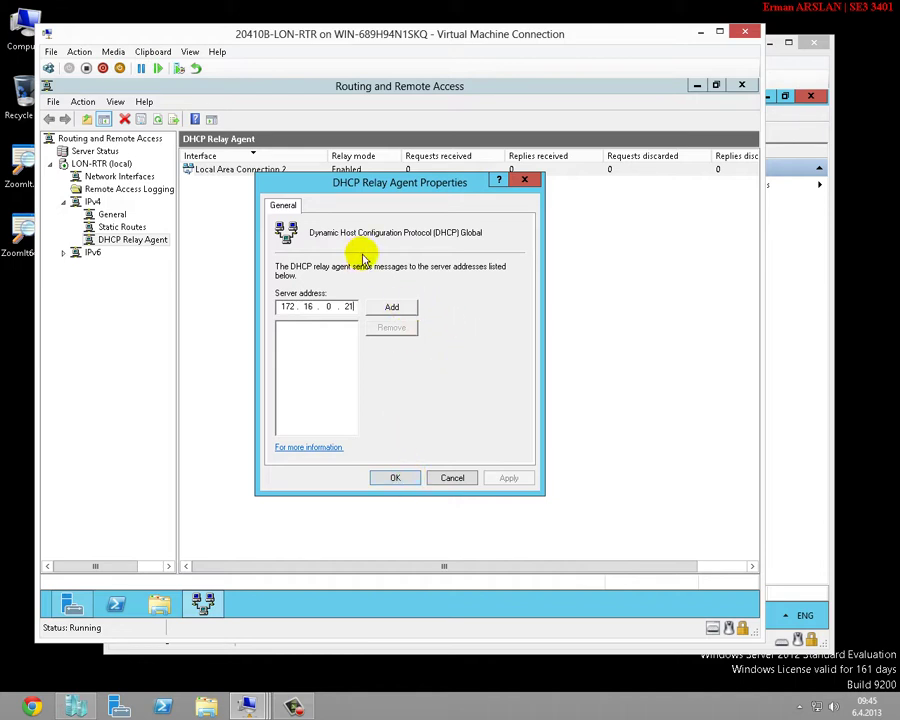
click(392, 307)
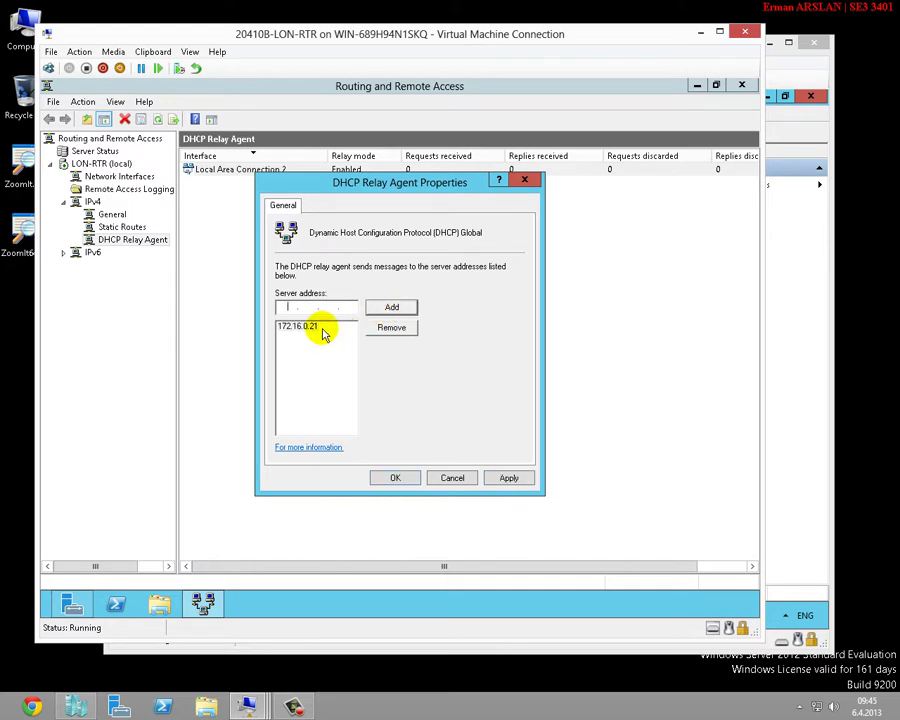
click(387, 476)
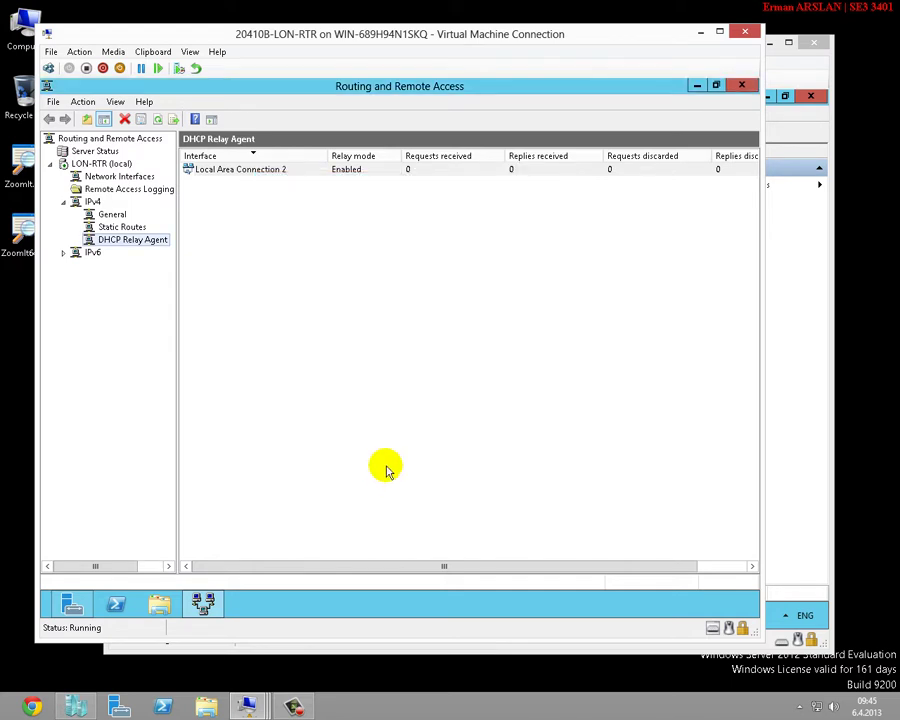
Start a ZoomIt sketch with boxes labelled DHCP, ROUTER and CL2
click(392, 432)
click(458, 708)
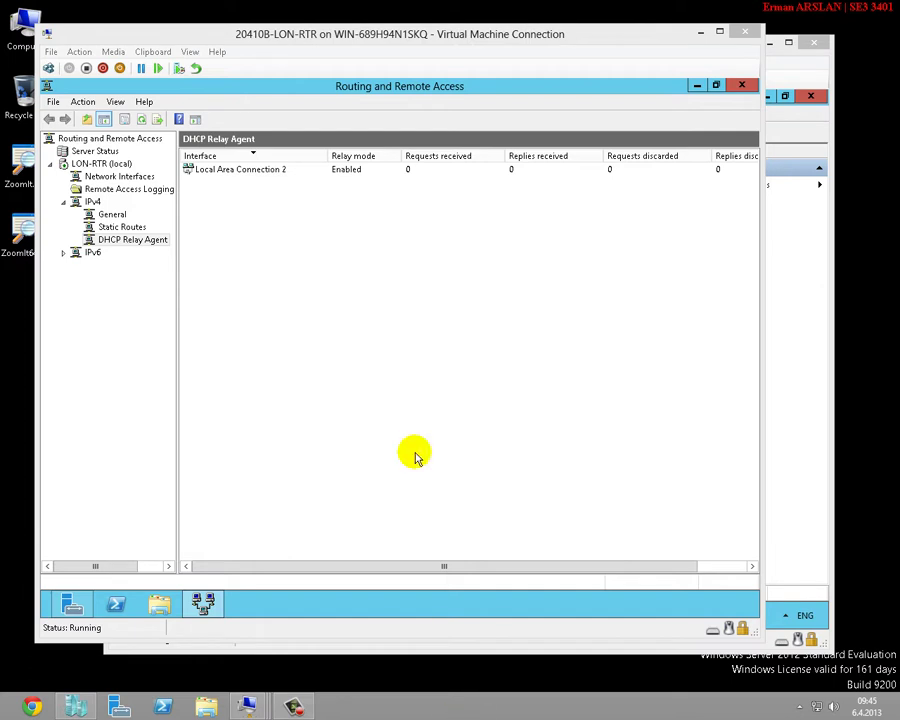
key(ctrl+2)
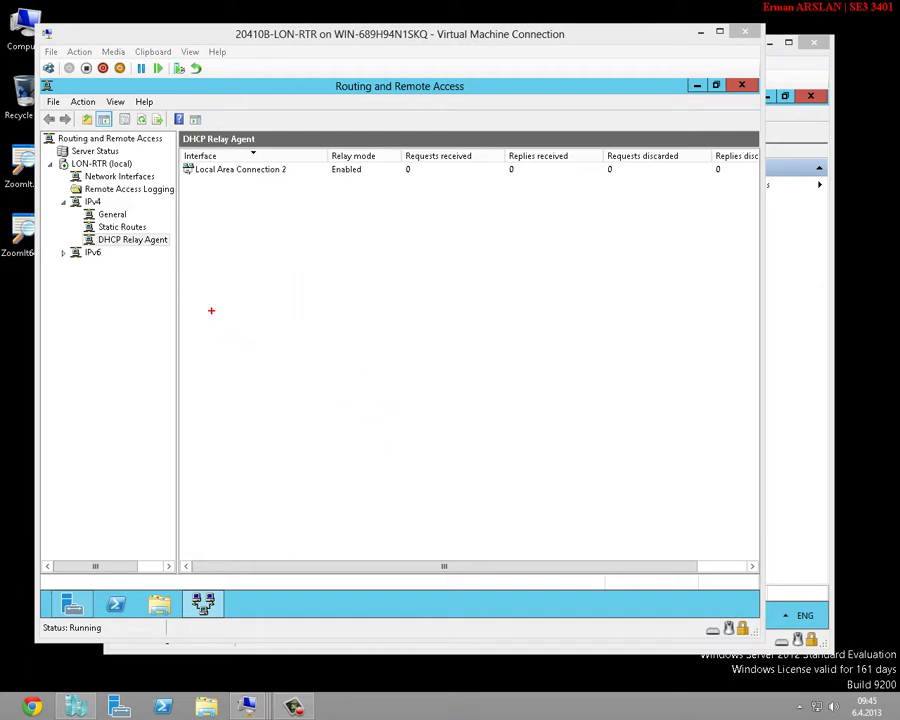
drag(211, 311, 292, 388)
text(DHCP)
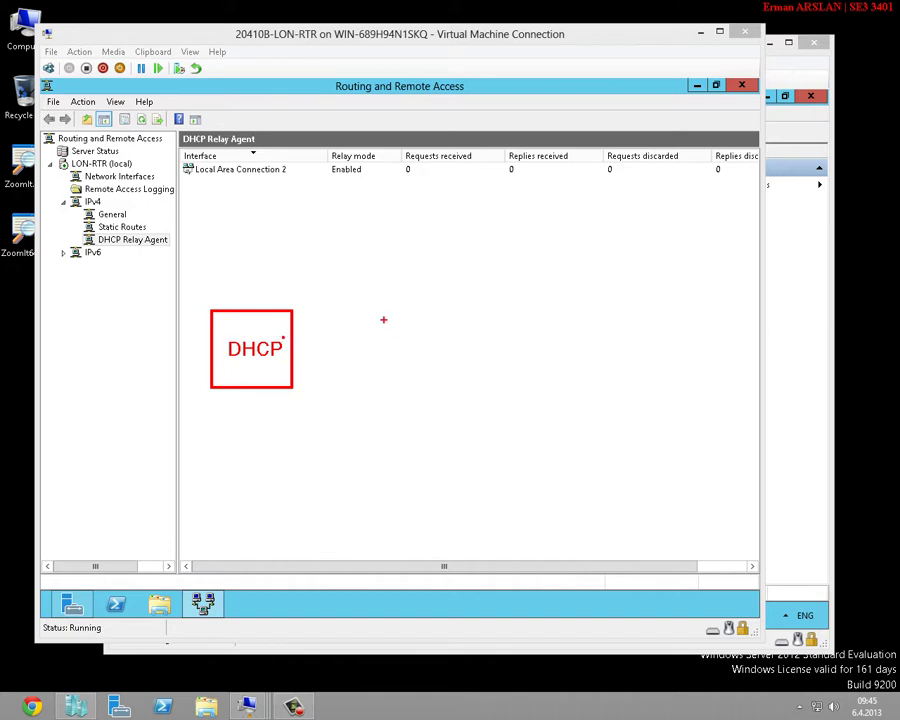
mouse_move(382, 314)
mouse_down()
mouse_move(420, 364)
mouse_move(450, 375)
mouse_up()
text(ROUTER)
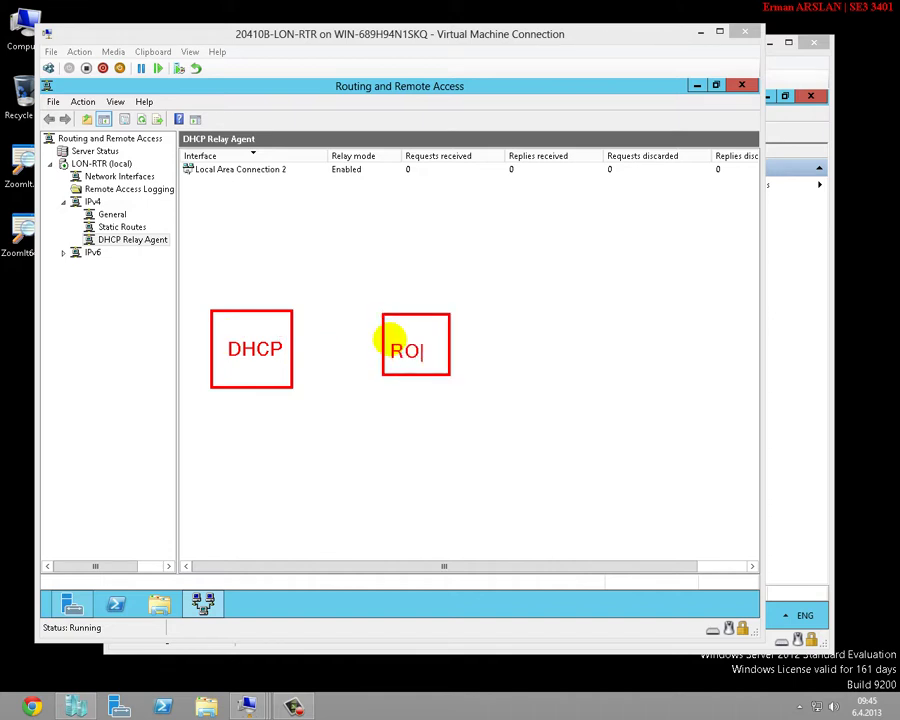
key(Escape)
drag(567, 303, 682, 387)
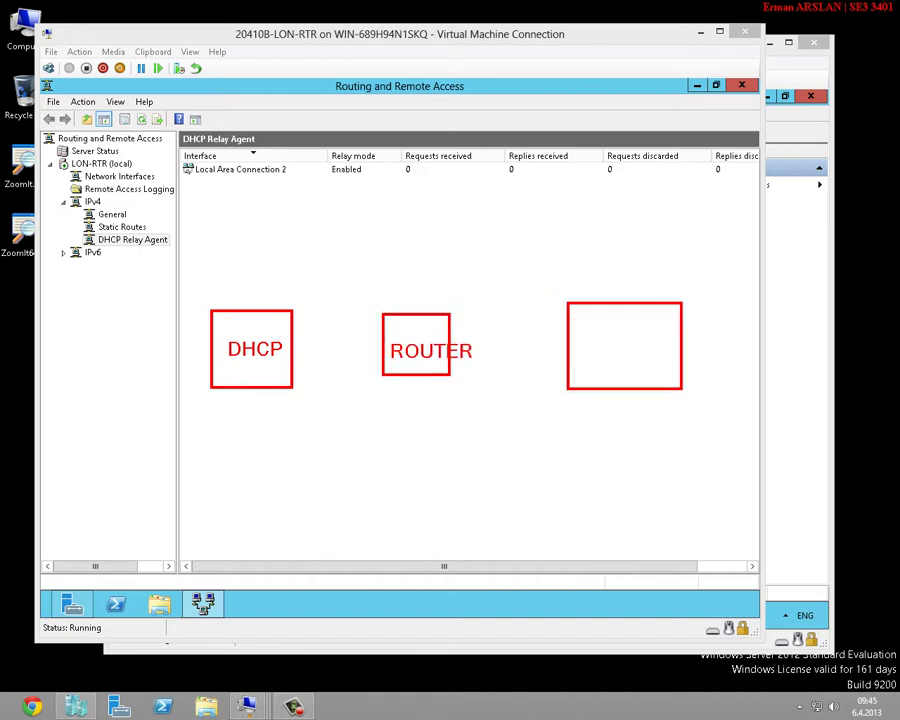
text(CL2)
key(Escape)
Add a DHCP box above CL2, label the sides 10.10 and 172.16, and link the boxes
mouse_move(595, 207)
mouse_down()
mouse_move(631, 239)
mouse_move(709, 263)
mouse_up()
text(DHCP)
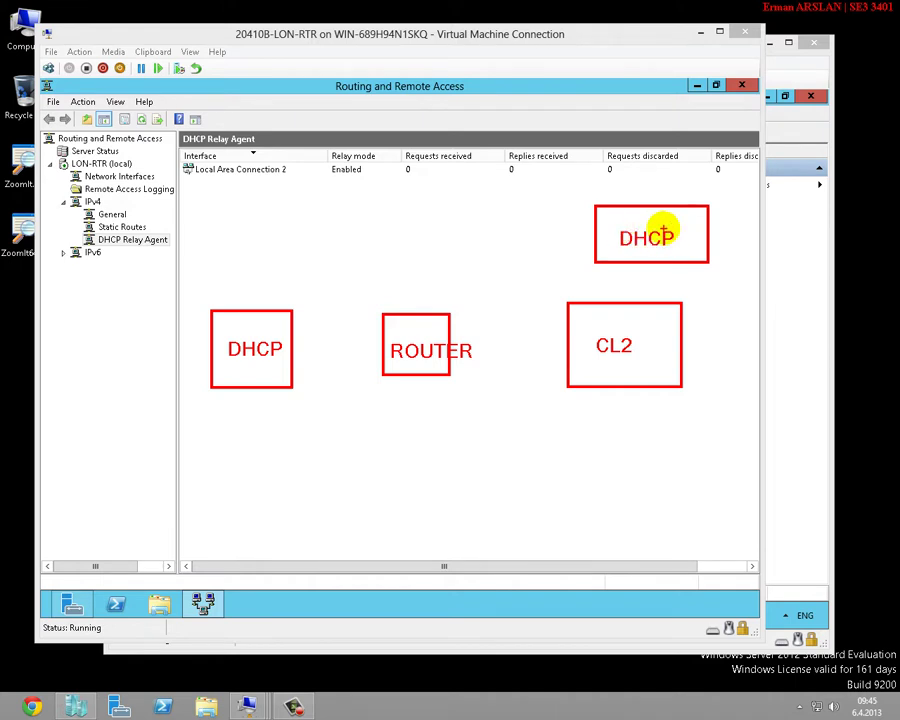
key(Escape)
text(t10.10)
click(585, 434)
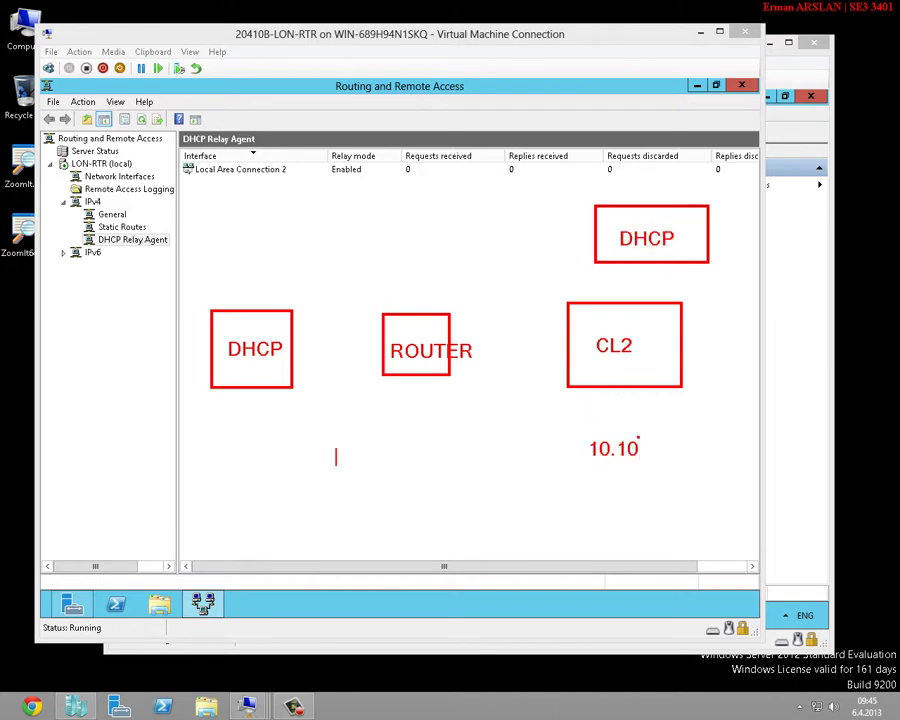
text(172.16)
key(Escape)
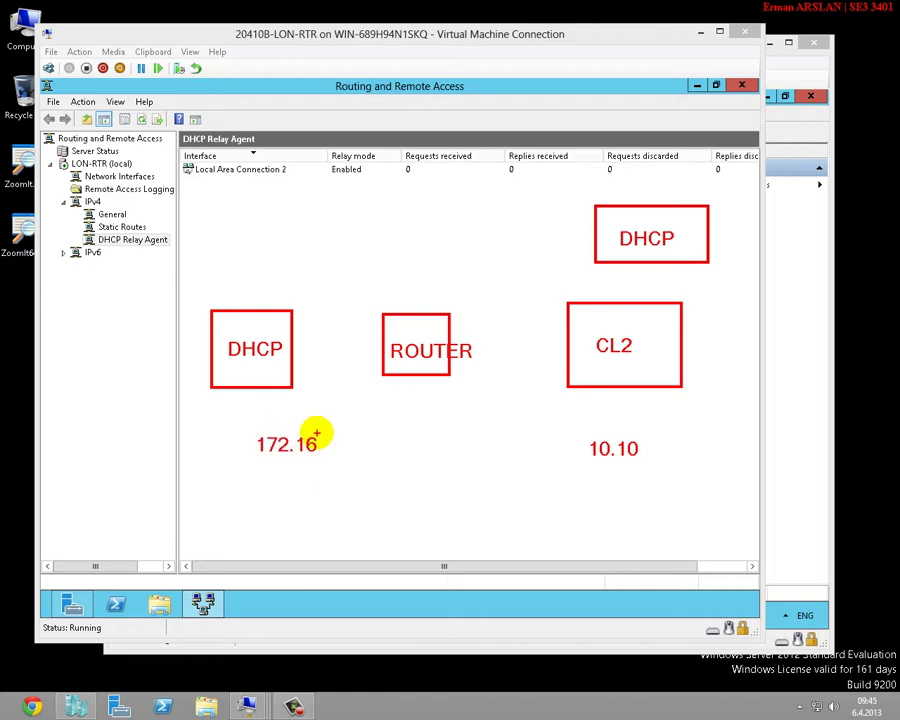
drag(293, 342, 325, 345)
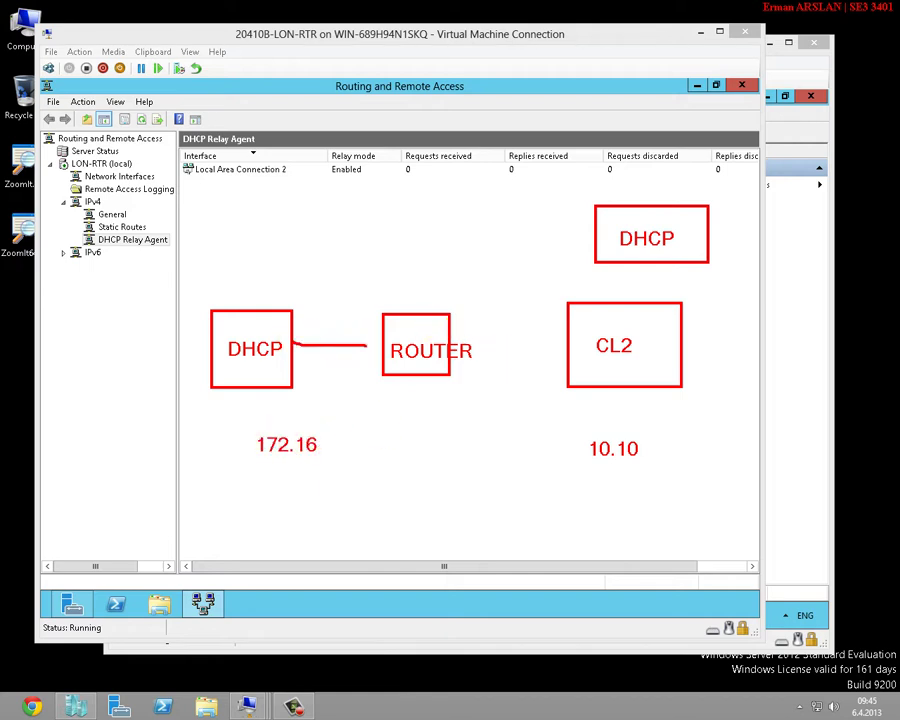
drag(636, 265, 636, 291)
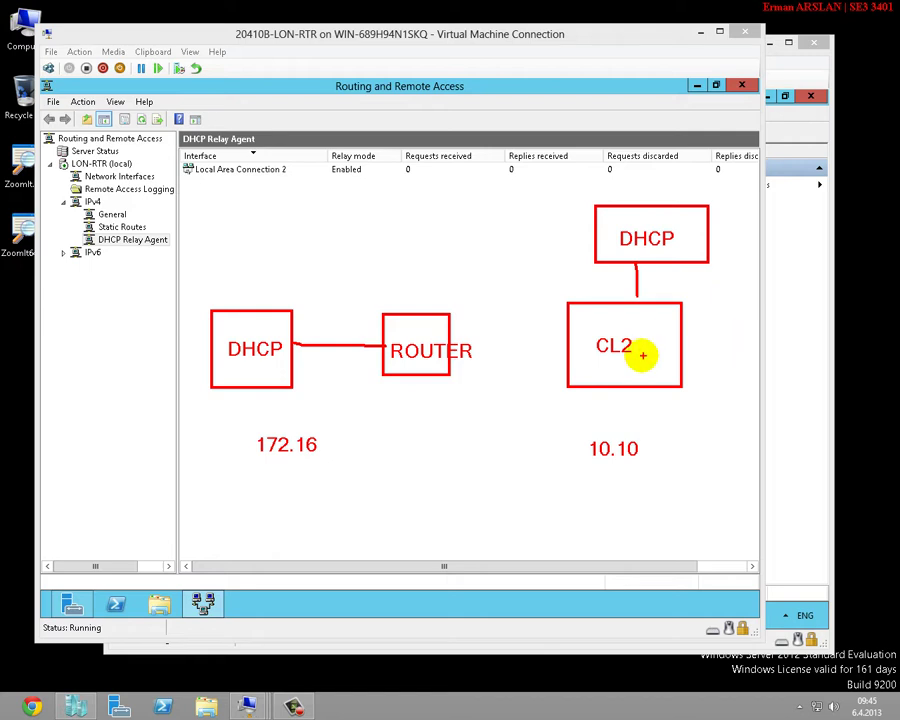
drag(597, 366, 623, 366)
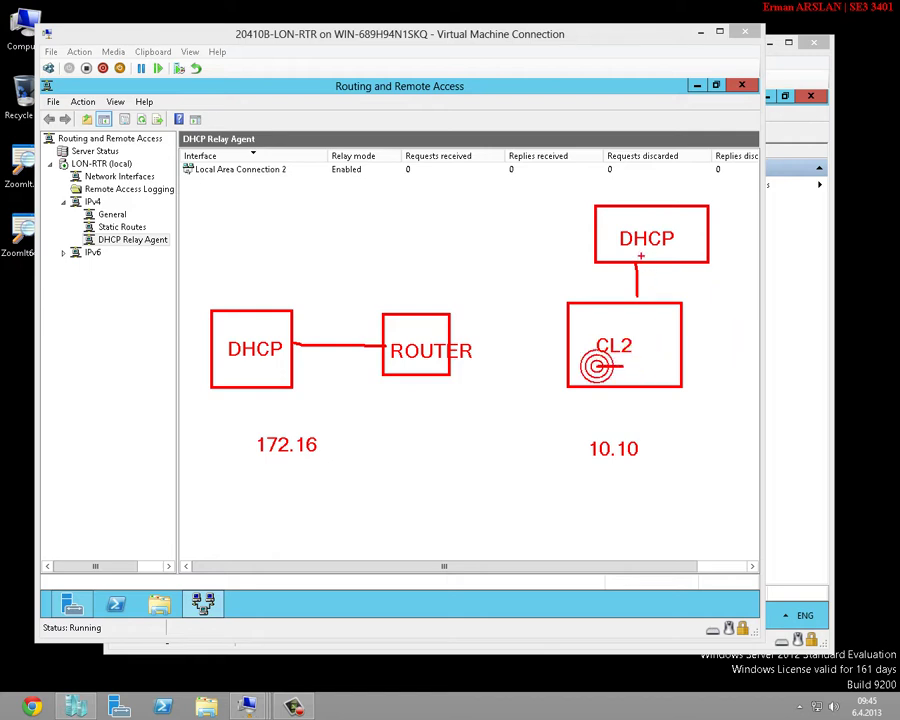
mouse_move(571, 195)
mouse_down()
mouse_move(528, 265)
mouse_move(538, 176)
mouse_up()
In blue, circle DHCP and ROUTER and cross out the DHCP box beside CL2
key(b)
drag(165, 215, 493, 463)
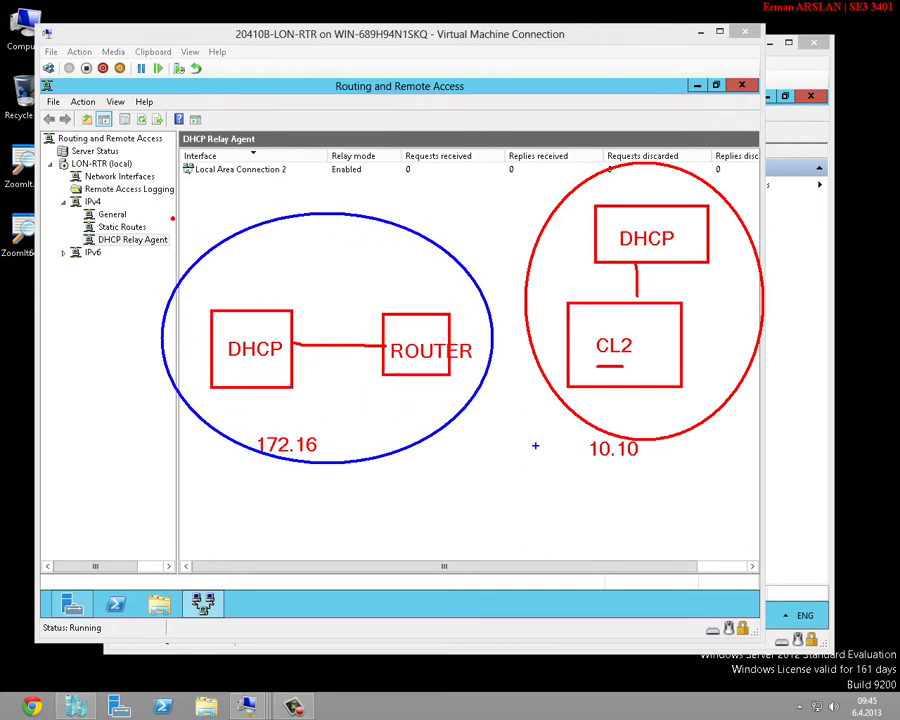
drag(695, 210, 633, 265)
drag(621, 205, 684, 252)
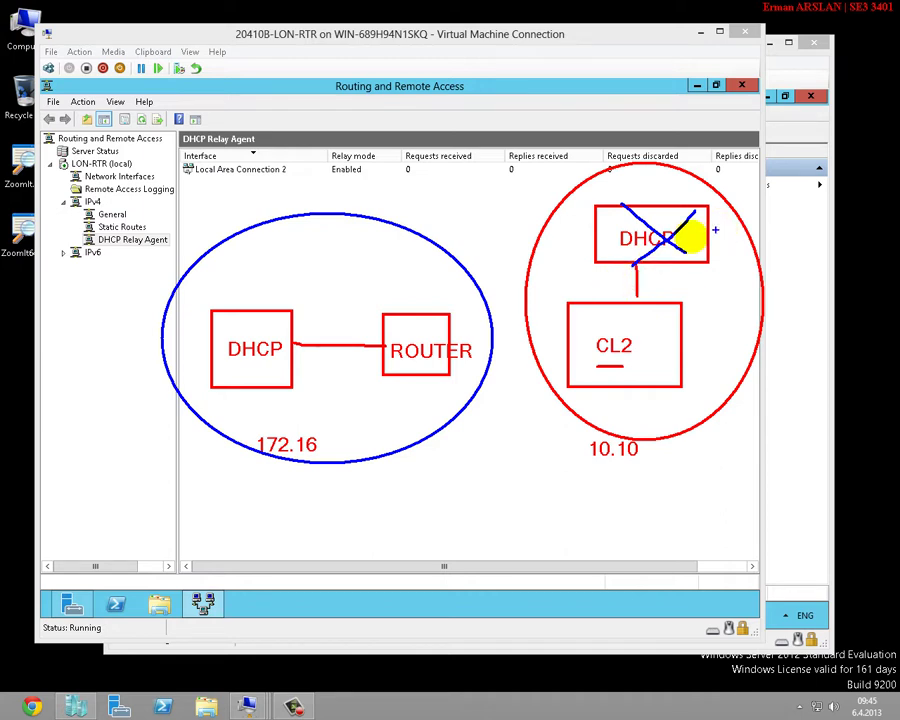
drag(669, 215, 606, 258)
drag(616, 203, 691, 273)
drag(598, 366, 610, 366)
key(shift+y)
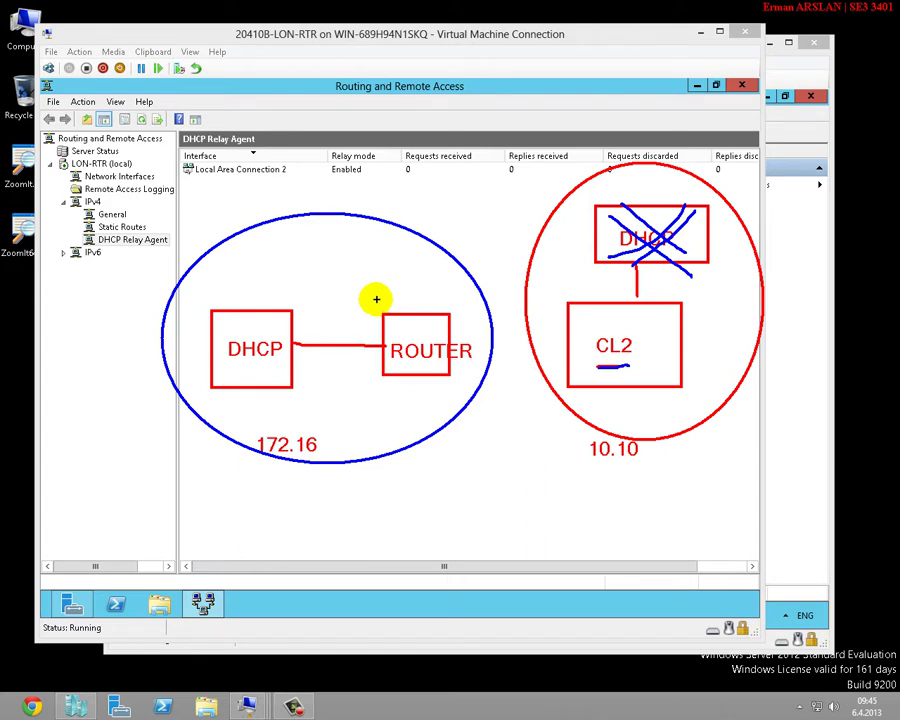
drag(667, 230, 697, 210)
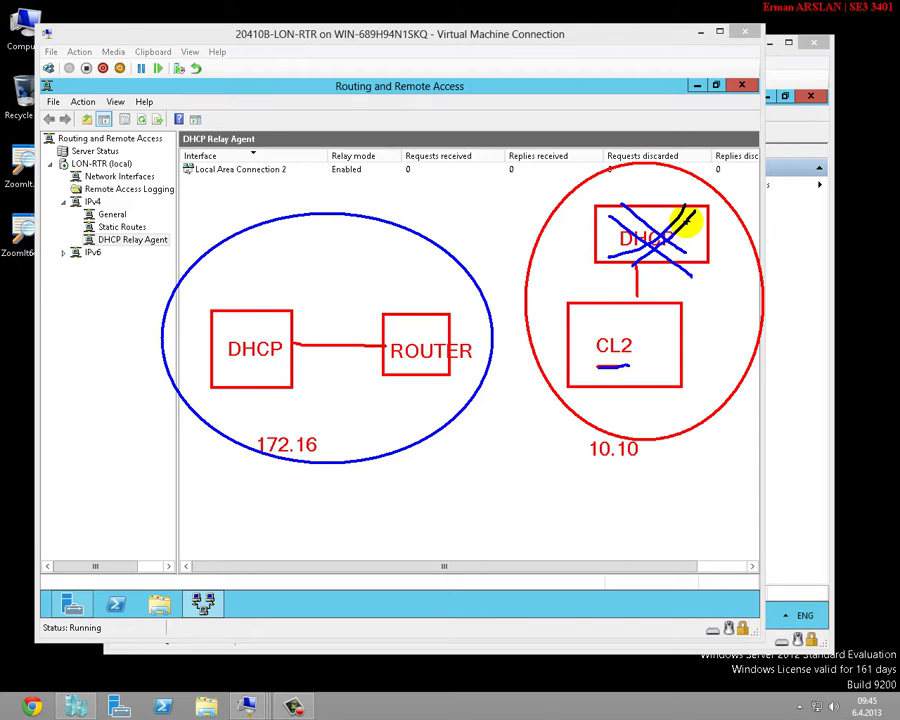
Undo stray strokes, draw broadcast waves beside CL2, write RA over ROUTER, and link ROUTER to CL2
key(ctrl+z)
key(ctrl+z)
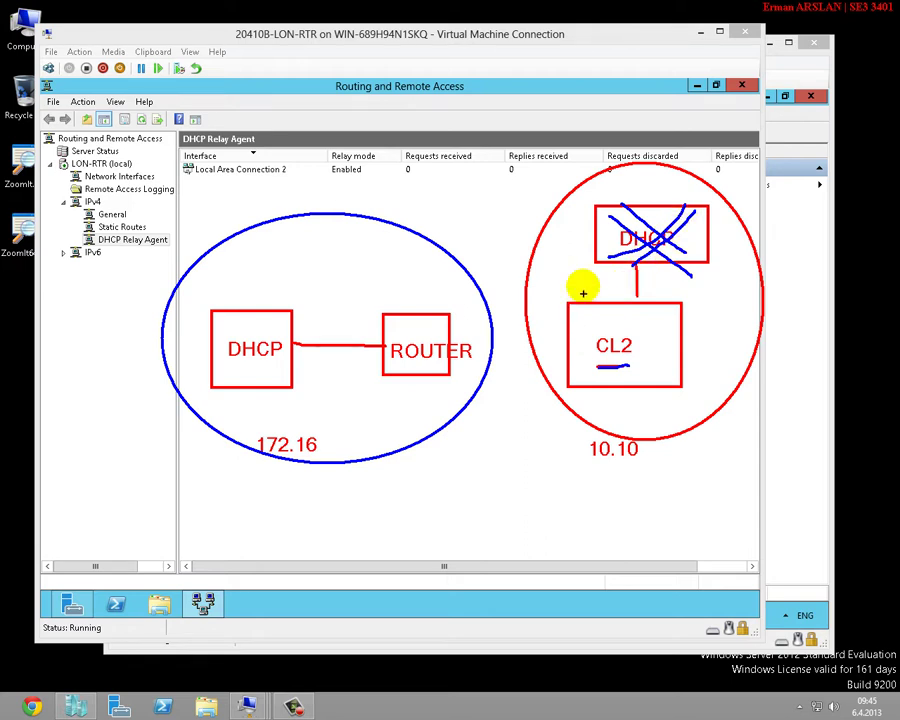
mouse_move(596, 272)
mouse_down()
mouse_move(578, 318)
mouse_move(583, 356)
mouse_up()
drag(577, 253, 563, 357)
drag(545, 231, 523, 331)
drag(538, 205, 510, 278)
mouse_move(386, 296)
mouse_down()
mouse_move(388, 268)
mouse_move(405, 296)
mouse_move(430, 300)
mouse_up()
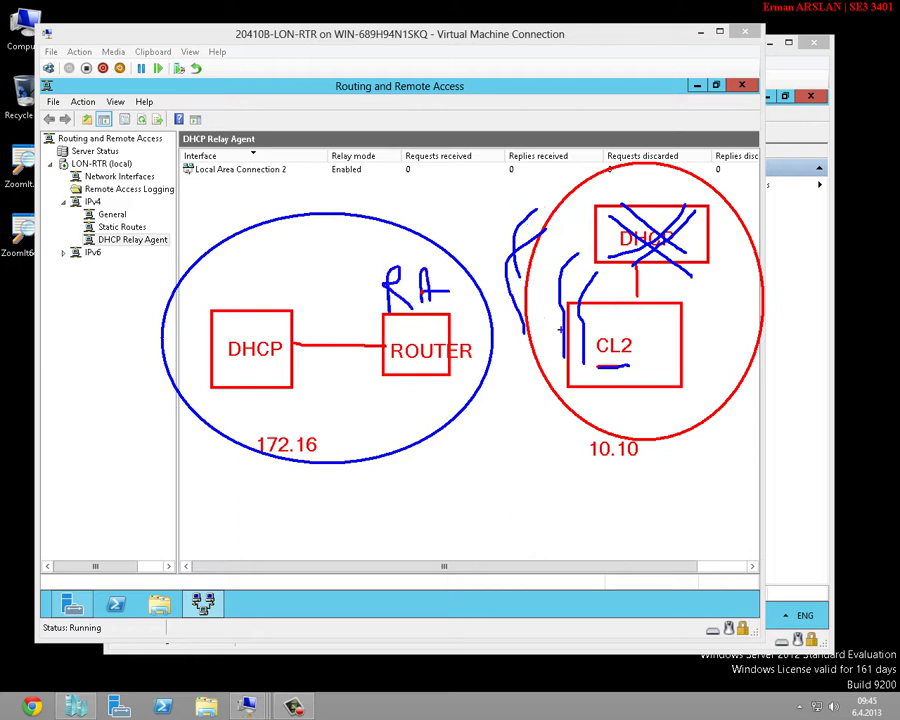
key(ctrl+Up)
key(ctrl+Up)
key(ctrl+Up)
key(shift+y)
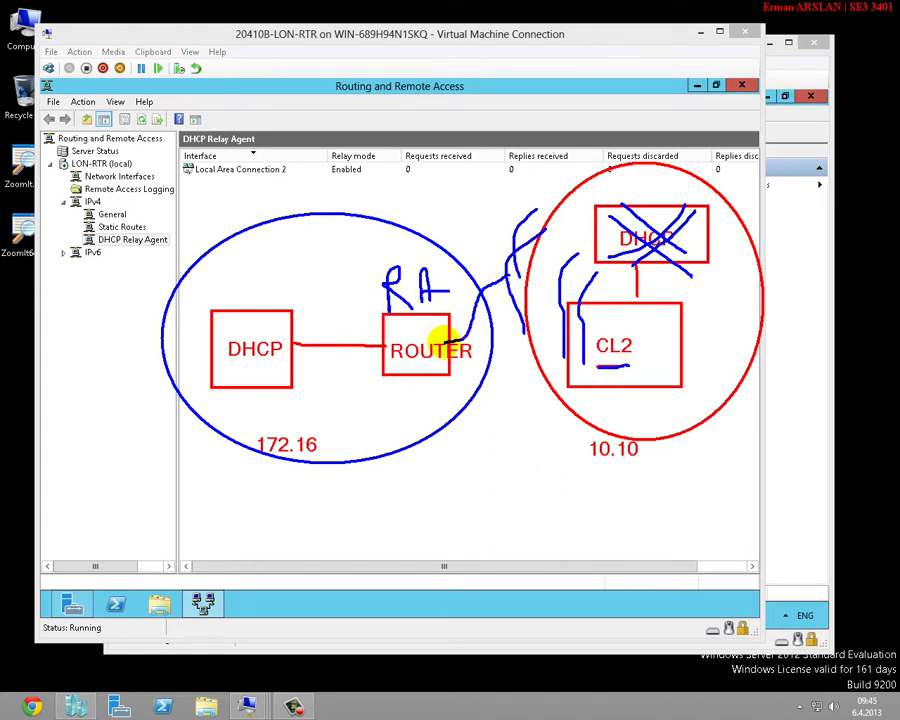
key(b)
drag(449, 349, 522, 349)
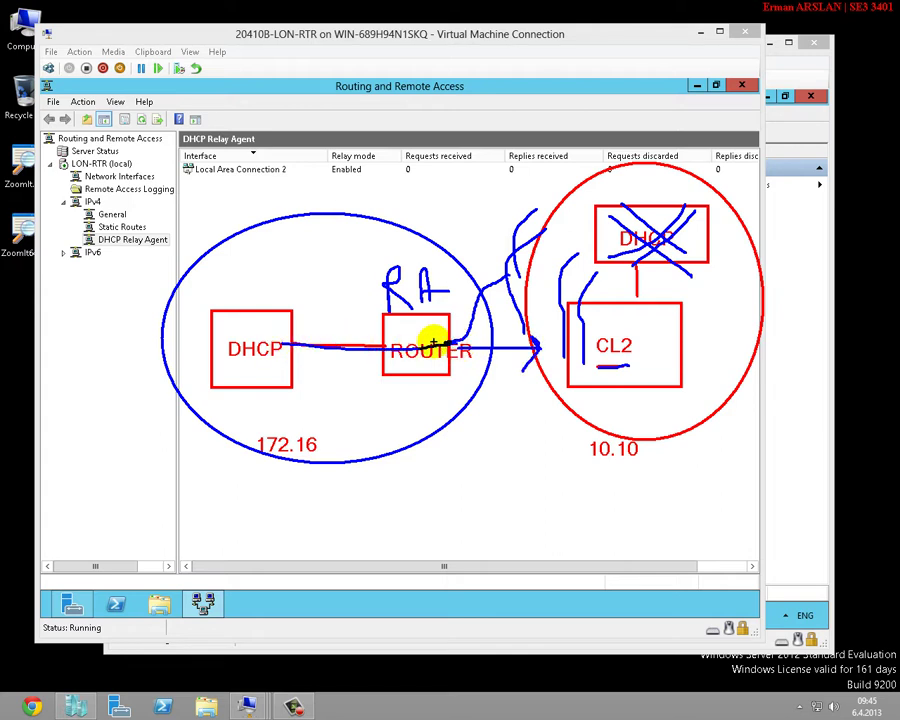
mouse_move(454, 313)
mouse_down()
mouse_move(375, 320)
mouse_move(455, 303)
mouse_up()
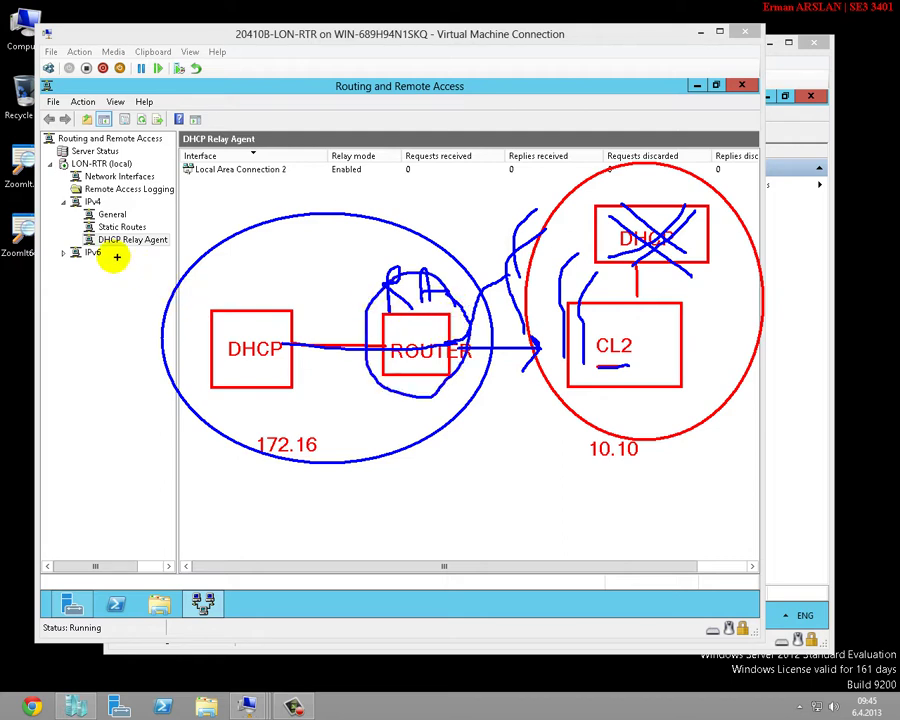
Underline DHCP Relay Agent and Local Area Connection 2, and draw arrows CL2→ROUTER→DHCP
drag(97, 249, 165, 248)
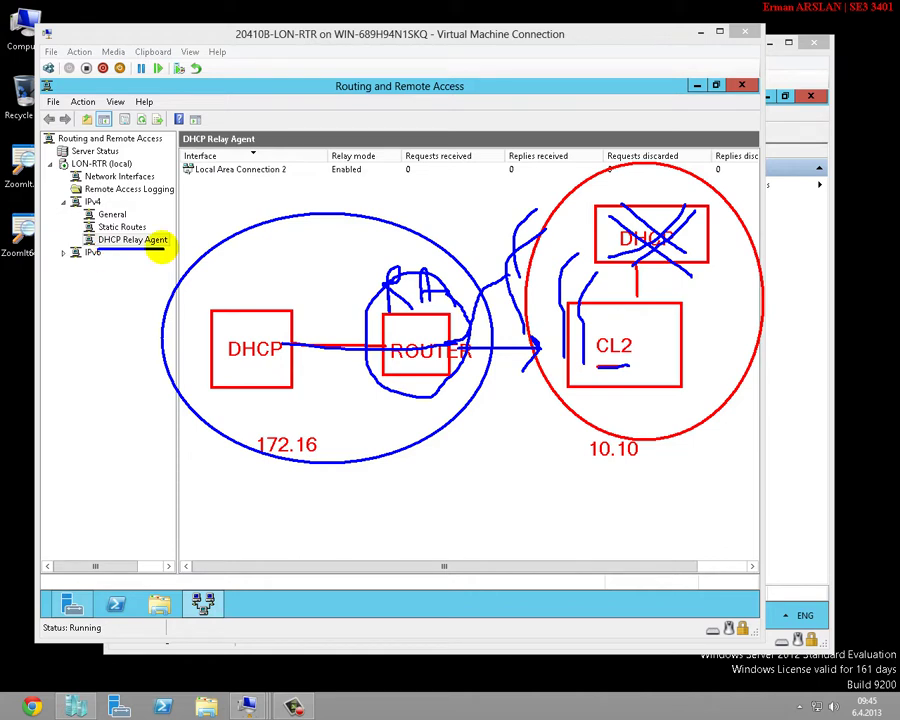
mouse_move(640, 344)
mouse_down()
mouse_move(552, 399)
mouse_move(457, 408)
mouse_move(497, 426)
mouse_up()
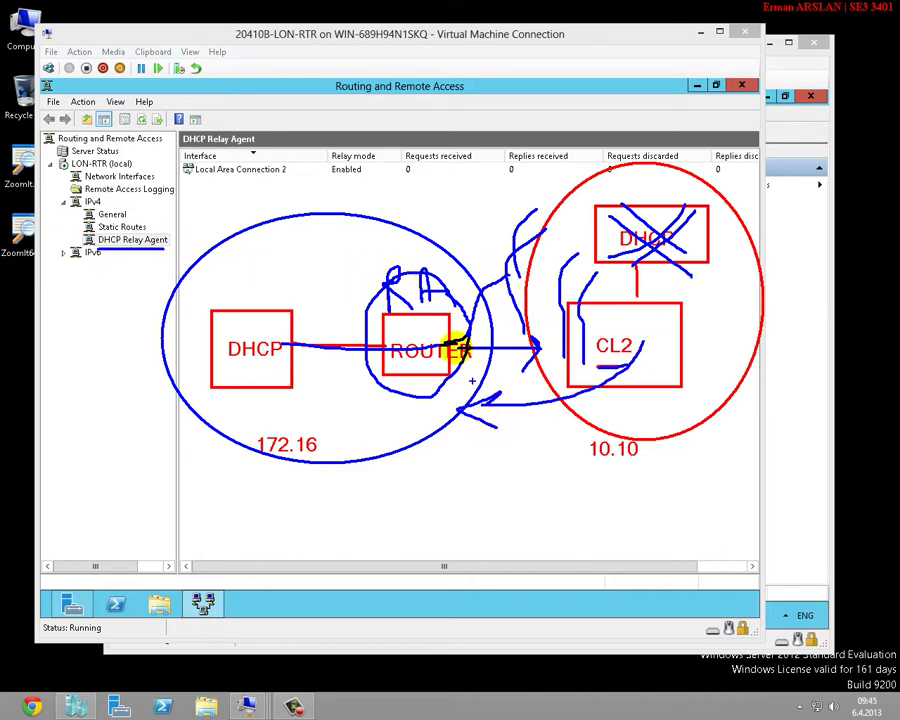
drag(185, 189, 293, 189)
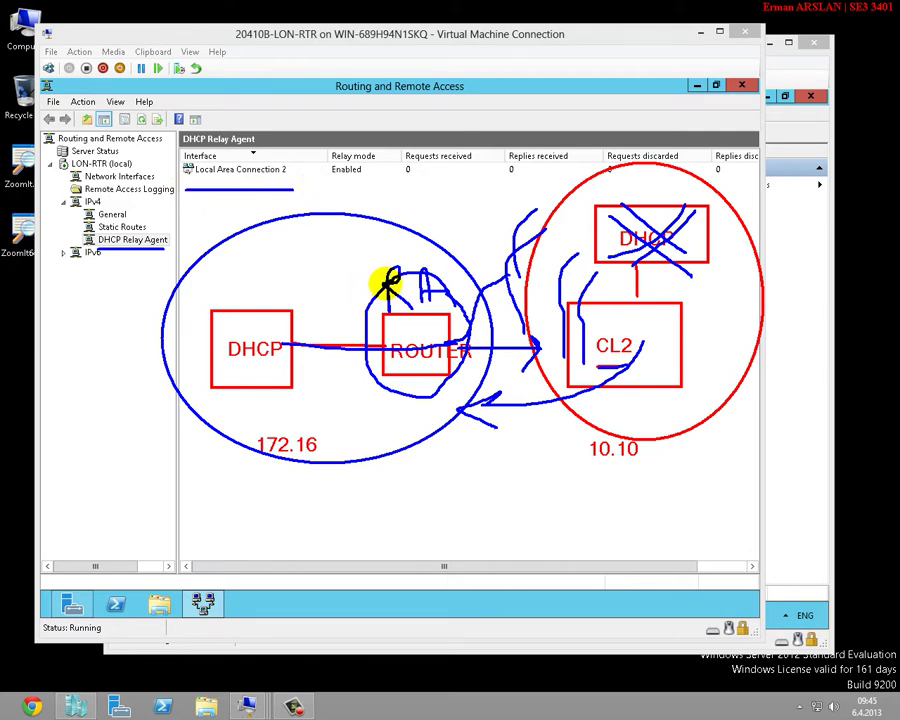
mouse_move(385, 340)
mouse_down()
mouse_move(326, 277)
mouse_move(297, 291)
mouse_move(328, 322)
mouse_up()
drag(146, 247, 127, 292)
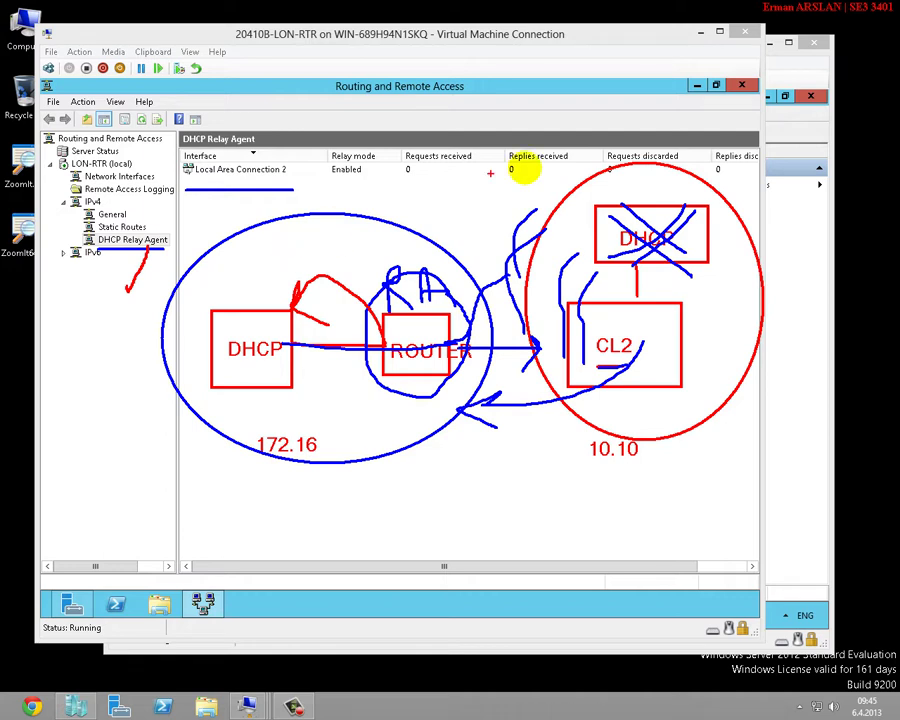
Add a red arrow right of CL2 and a red stroke on the DHCP box, then clear the sketch
mouse_move(688, 351)
mouse_down()
mouse_move(734, 347)
mouse_move(707, 346)
mouse_move(716, 346)
mouse_up()
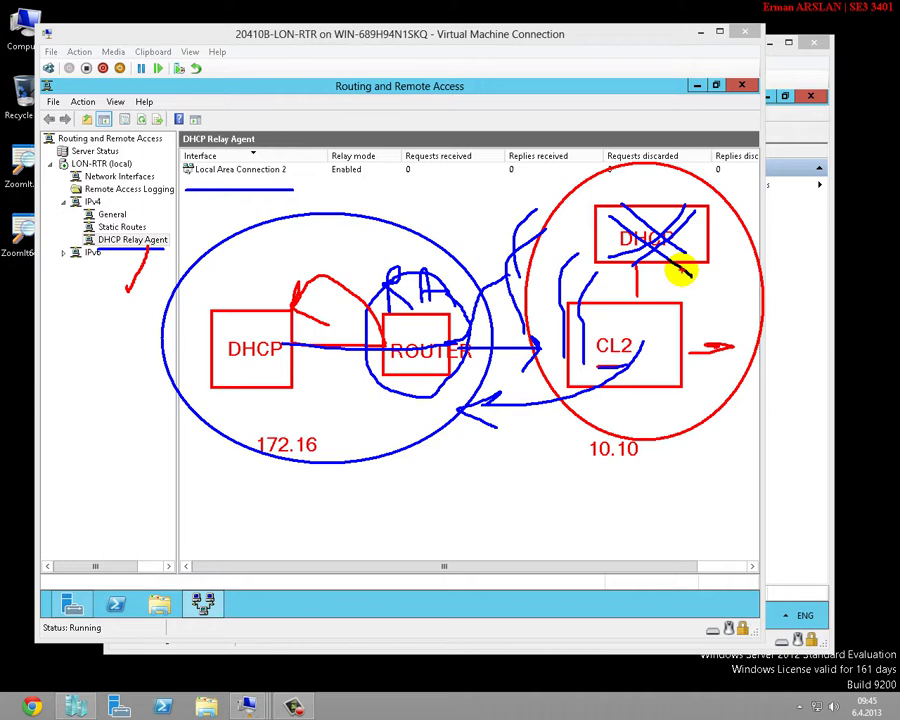
key(r)
drag(657, 205, 706, 182)
key(y)
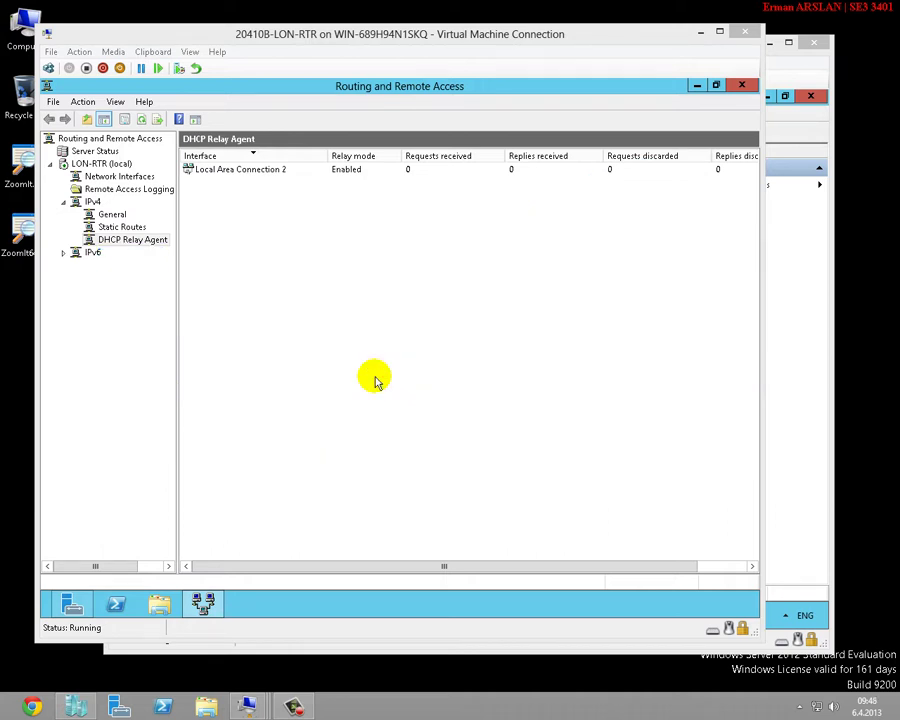
key(Escape)
click(253, 174)
click(126, 229)
click(114, 215)
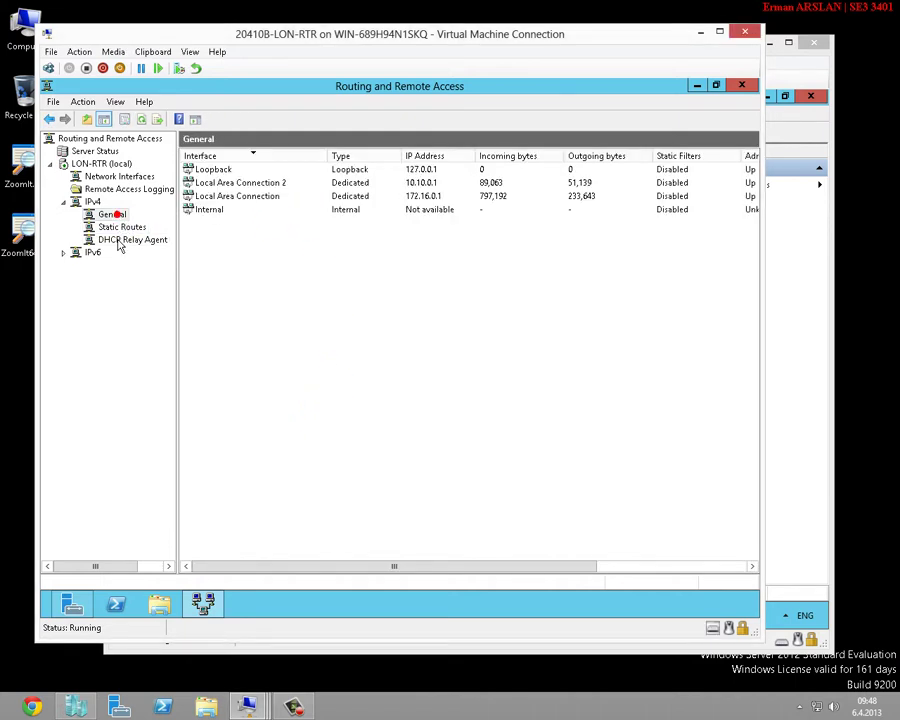
click(121, 241)
key(ctrl+2)
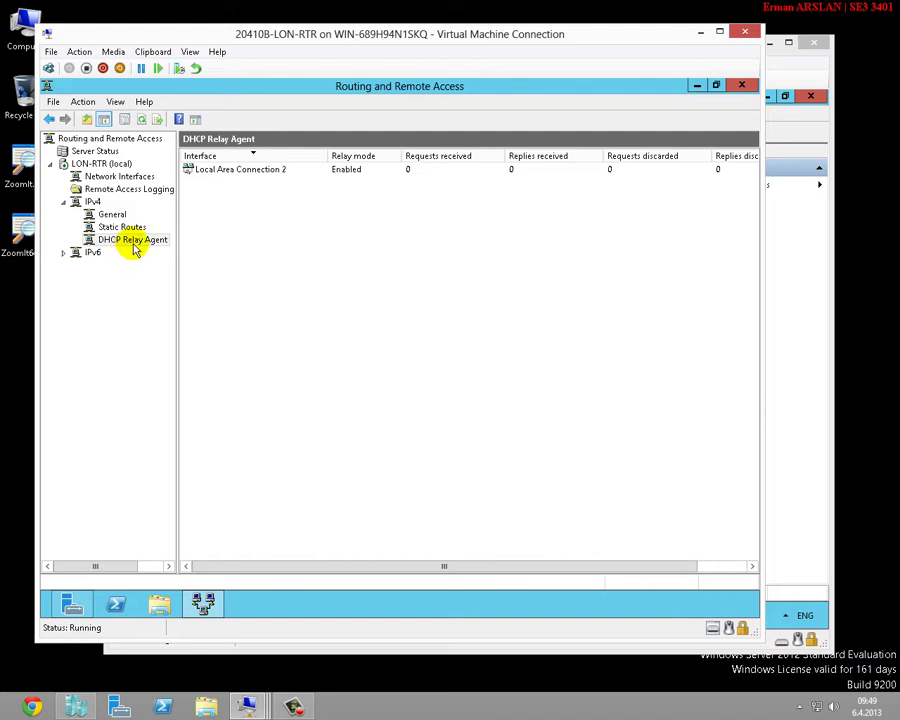
right_click(138, 241)
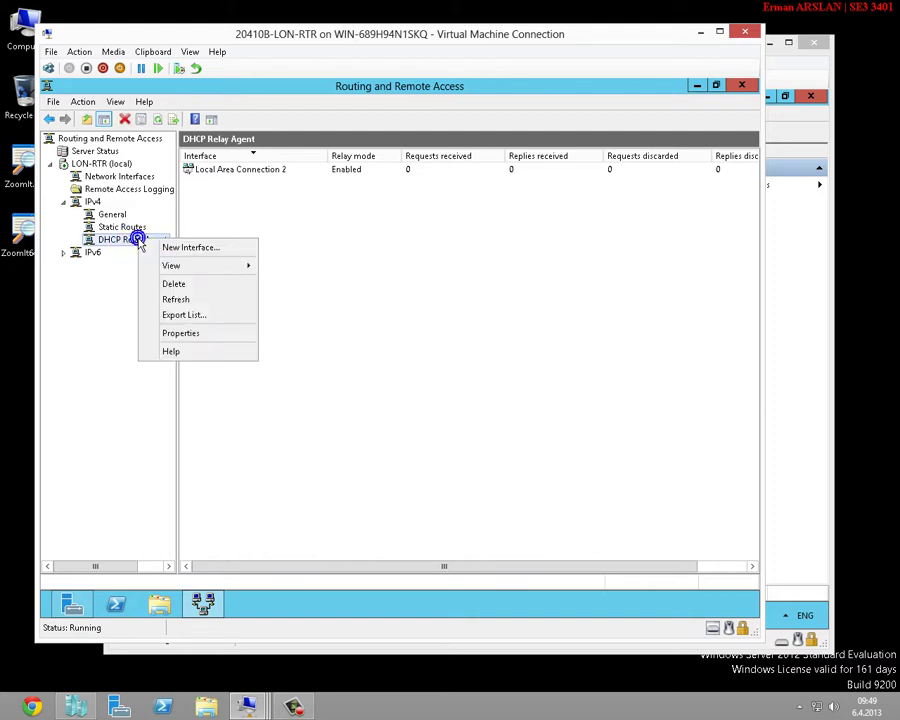
click(118, 309)
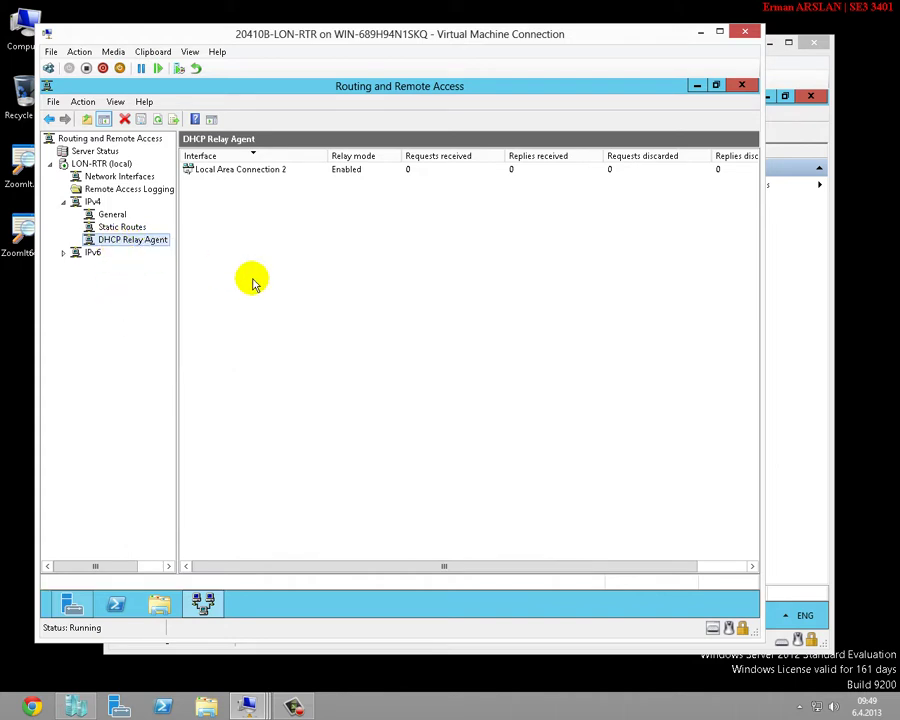
mouse_move(247, 706)
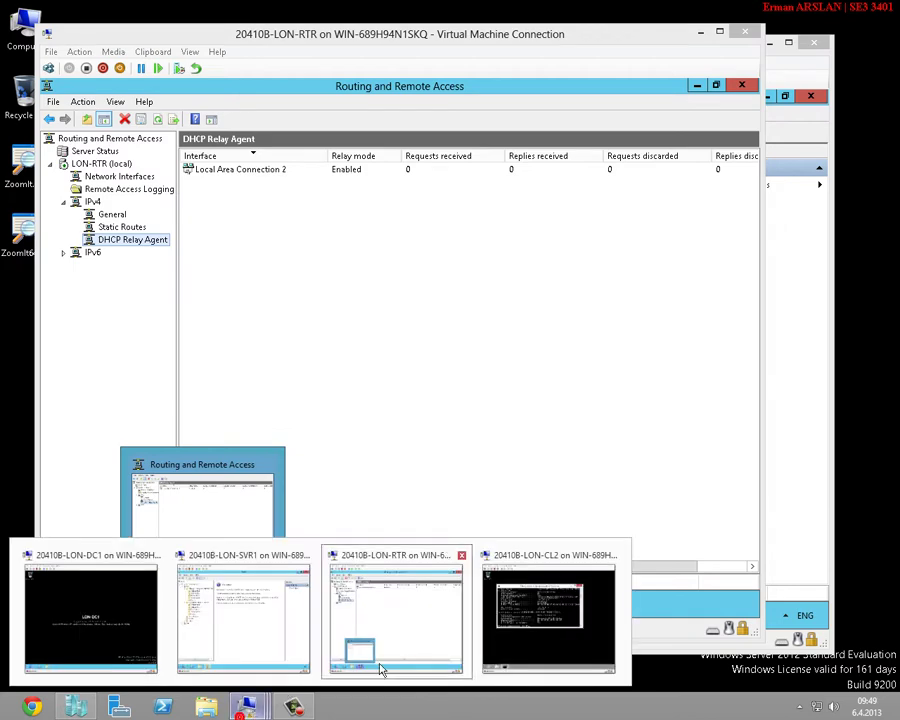
Bring LON-CL2's console forward and open its Run dialog
click(538, 614)
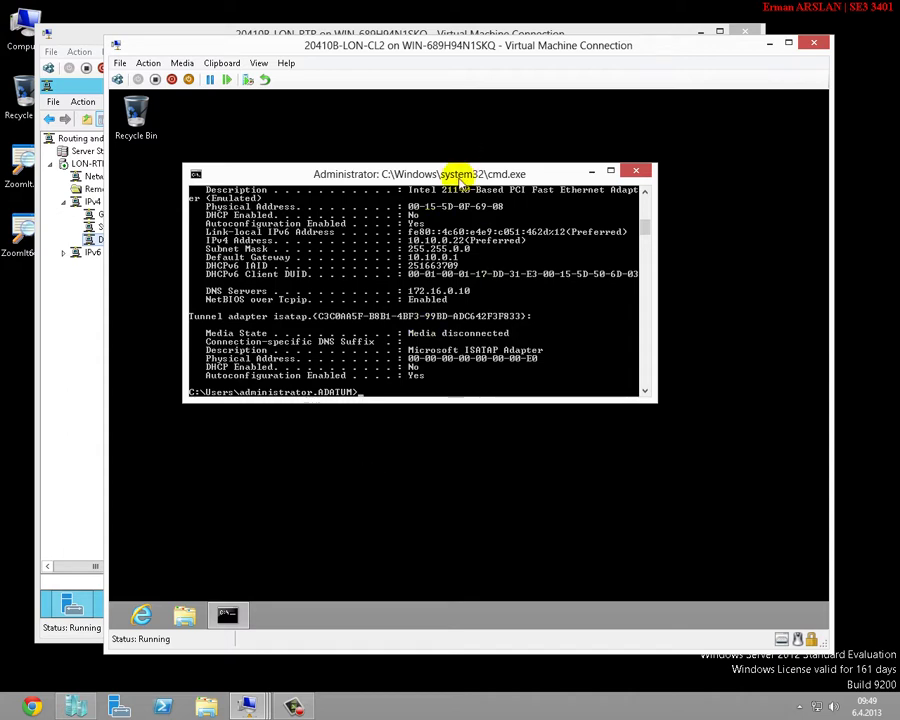
click(403, 606)
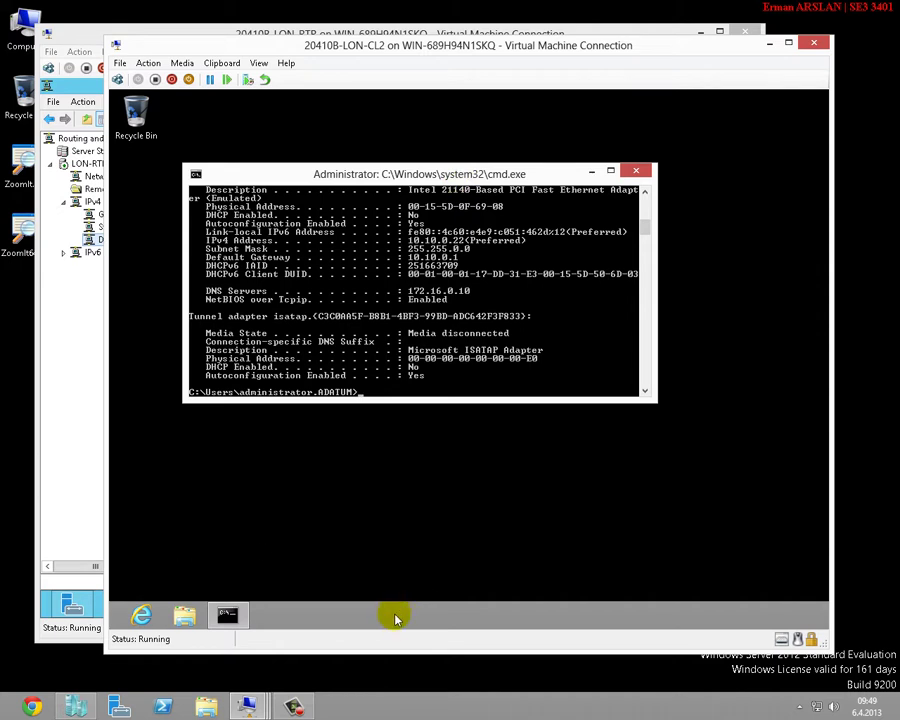
key(super+r)
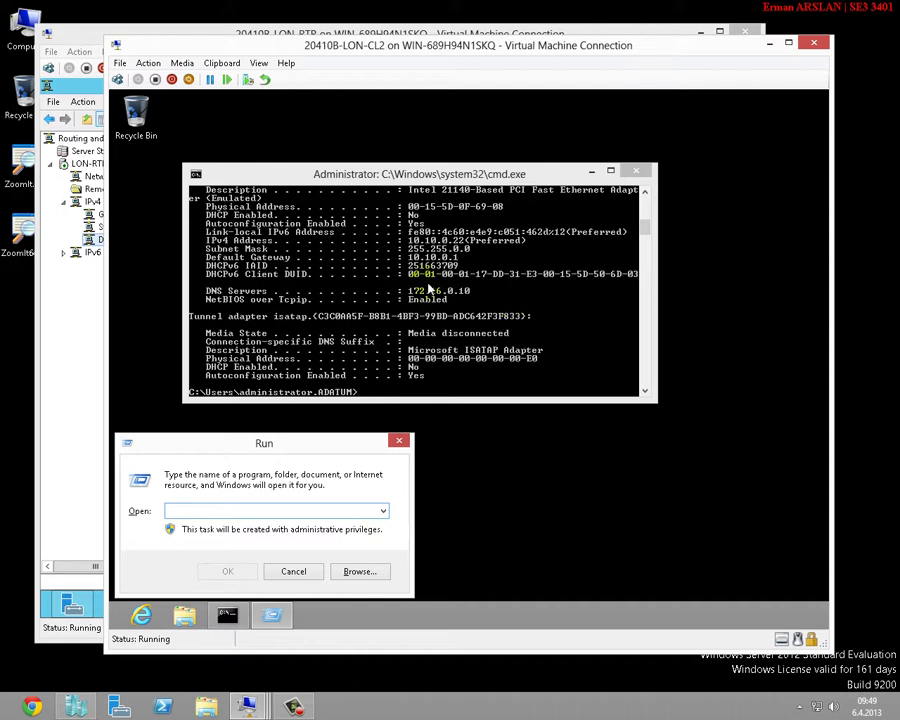
Enter ncpa.cpl in LON-CL2's Run dialog and underline it in red
drag(408, 266, 425, 283)
text(ncpa.cpl)
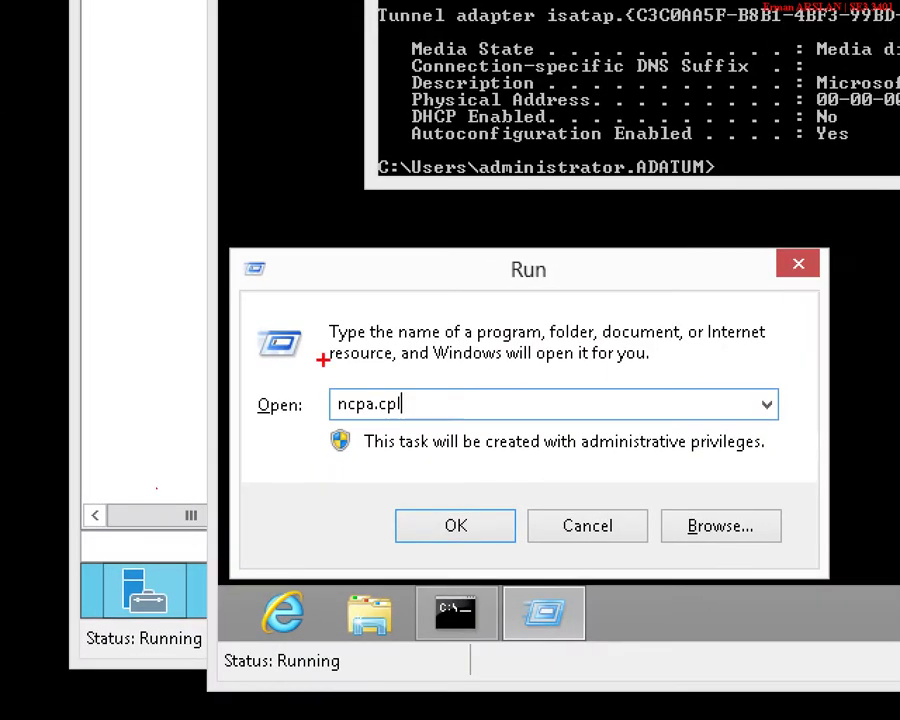
mouse_move(331, 422)
mouse_down()
mouse_move(466, 440)
mouse_move(462, 420)
mouse_move(478, 427)
mouse_up()
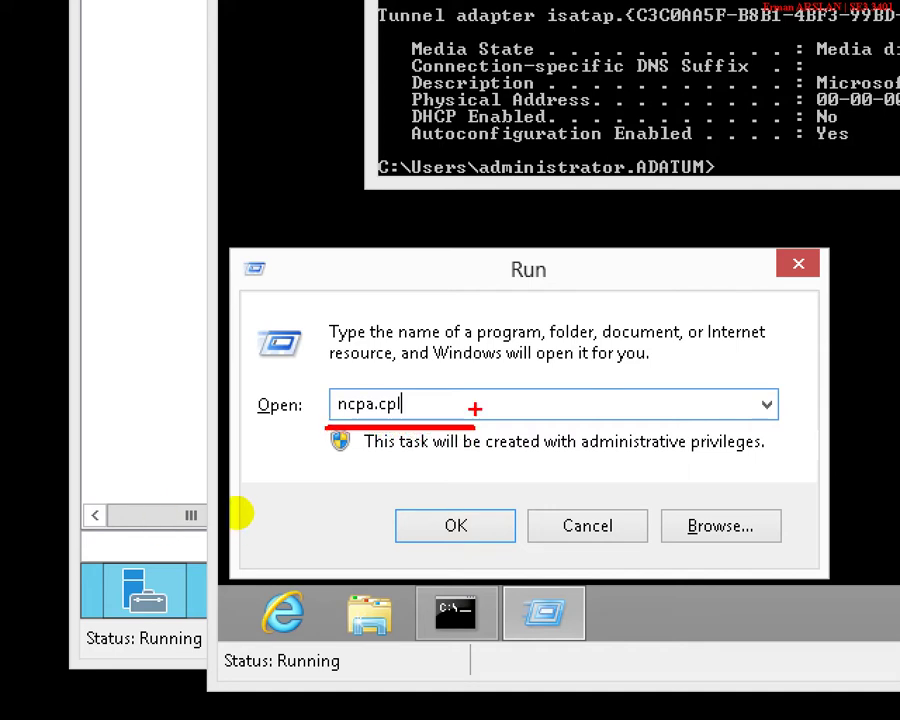